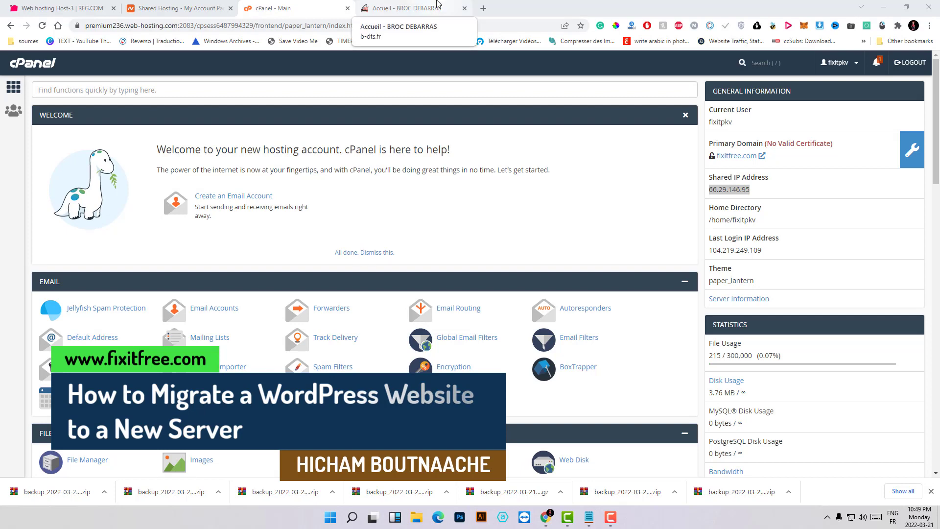
Step: Look over the b-dts.fr website, the REG.COM hosting page, the Namecheap shared hosting page and the cPanel main page
left_click(432, 6)
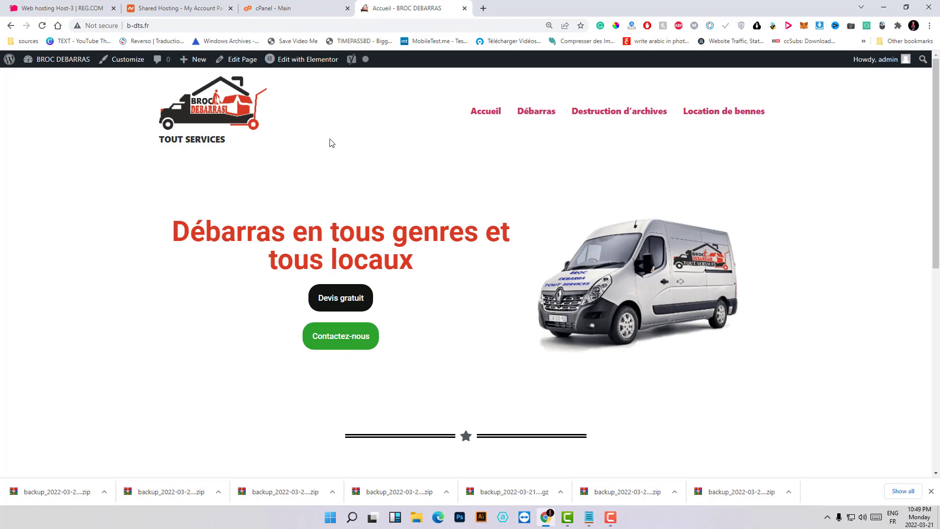
left_click(279, 6)
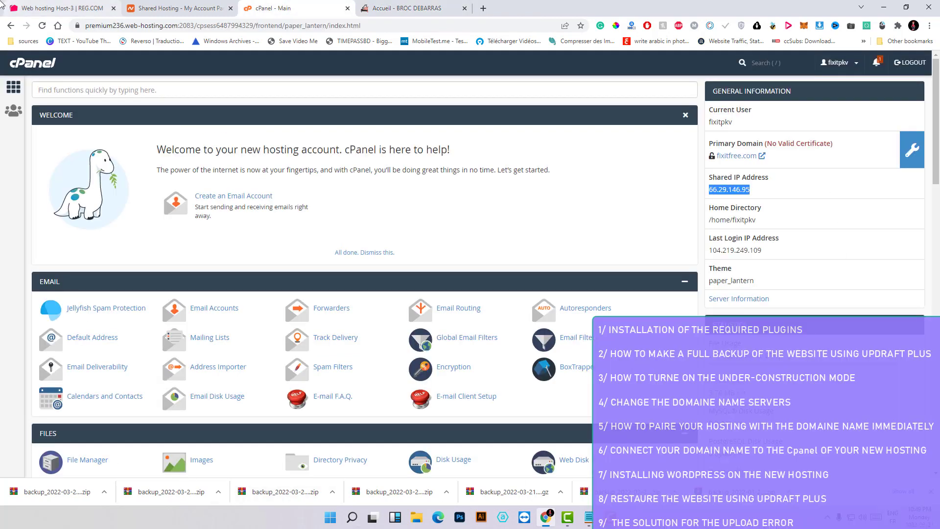
left_click(44, 6)
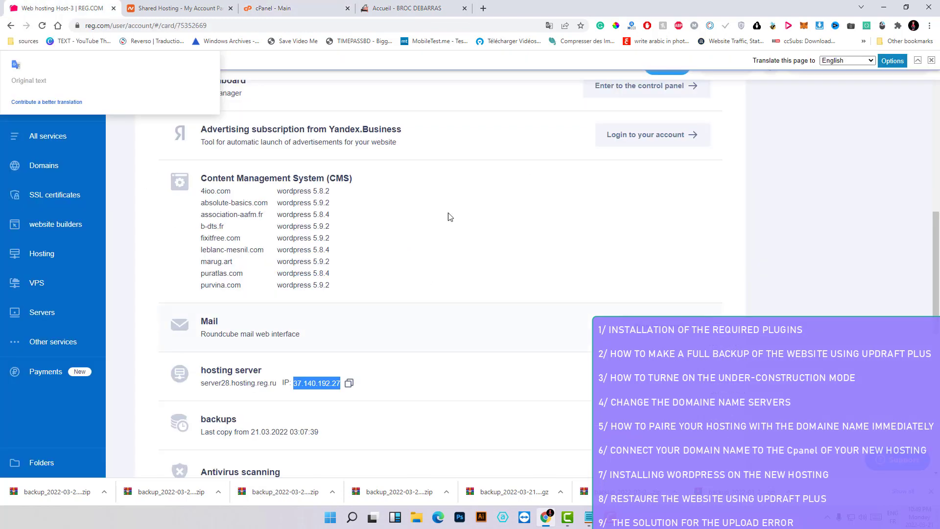
left_click(191, 6)
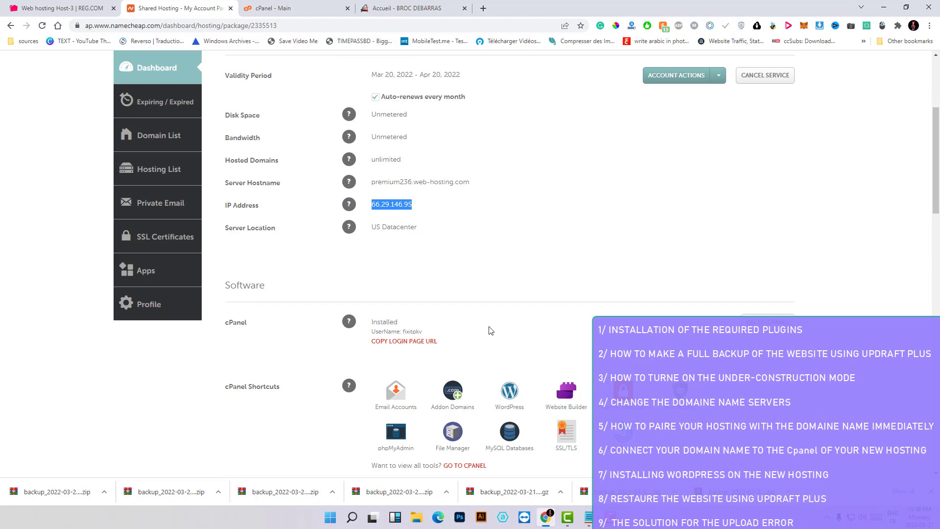
left_click(358, 4)
left_click(294, 8)
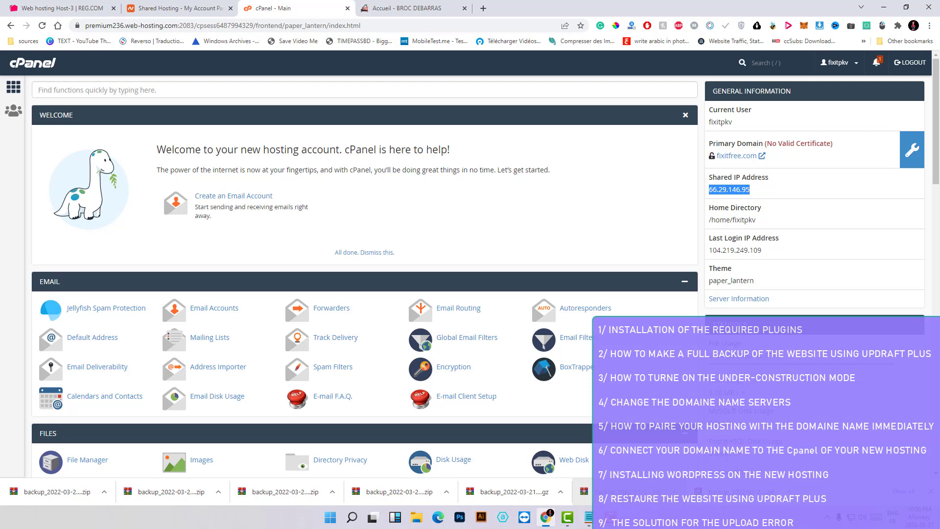
Step: Switch to the Notepad notes and review the old and new hosting IP address lines
left_click(586, 525)
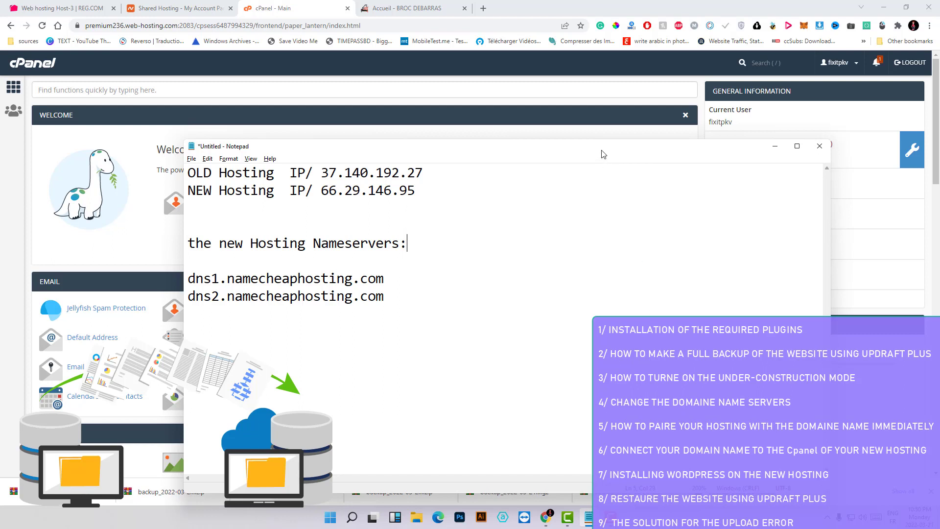
left_click_drag(601, 157, 473, 140)
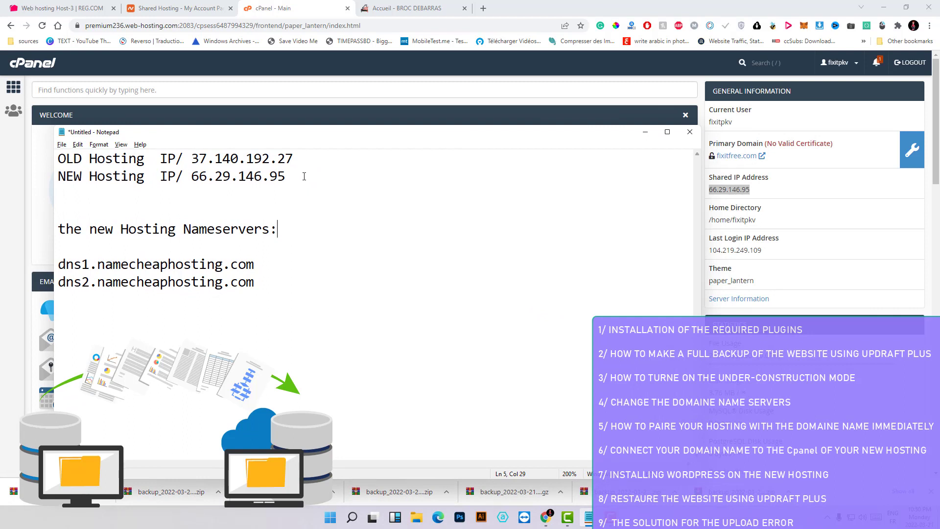
left_click_drag(304, 176, 58, 158)
left_click_drag(59, 158, 442, 159)
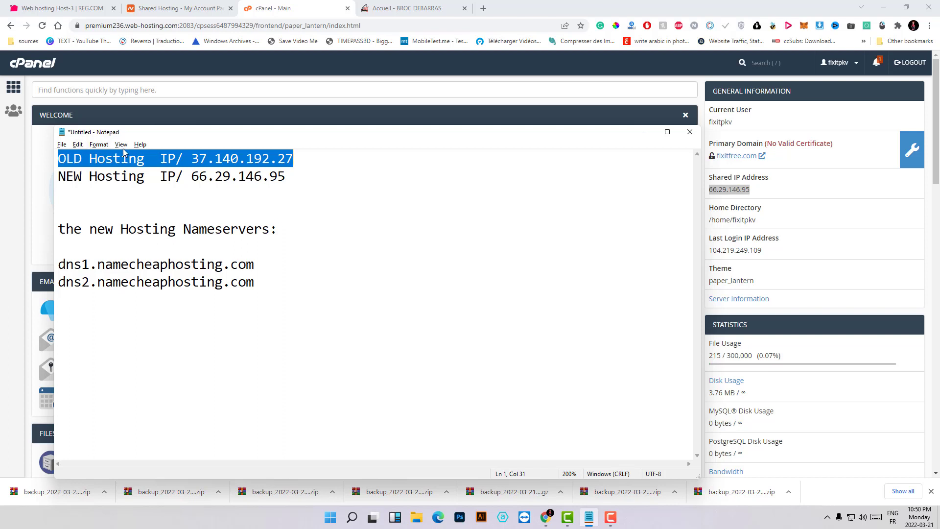
left_click_drag(59, 176, 369, 181)
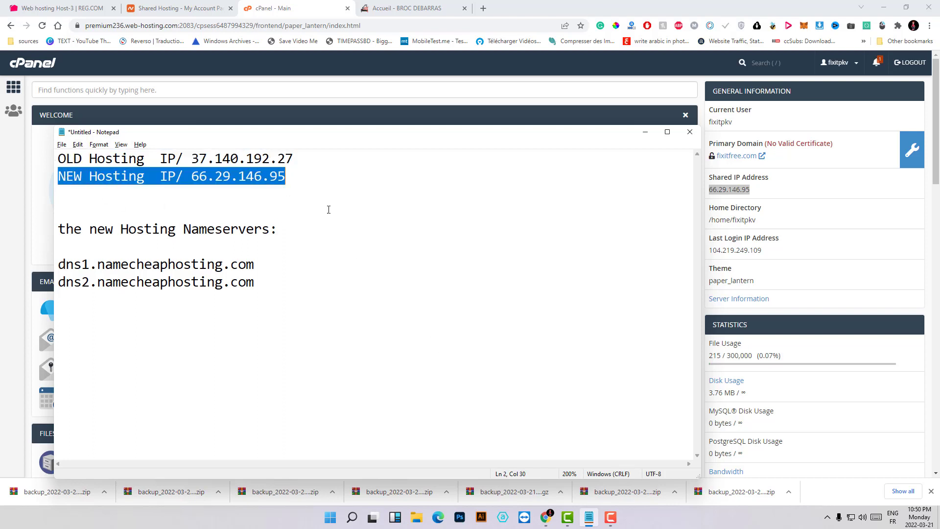
left_click(329, 229)
Step: Check where the server IP address is listed on the Namecheap hosting page, the REG.COM hosting page and the cPanel main page
left_click(176, 8)
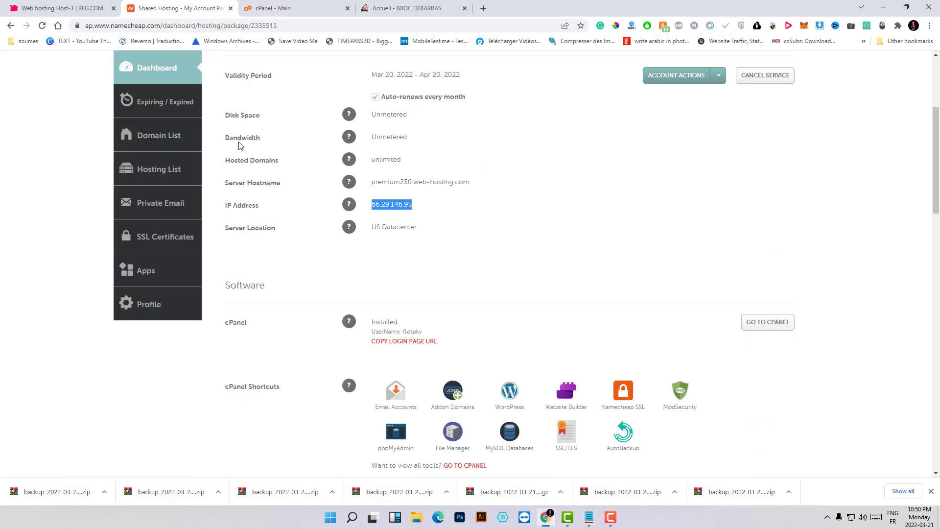
scroll(407, 250, "up", 4)
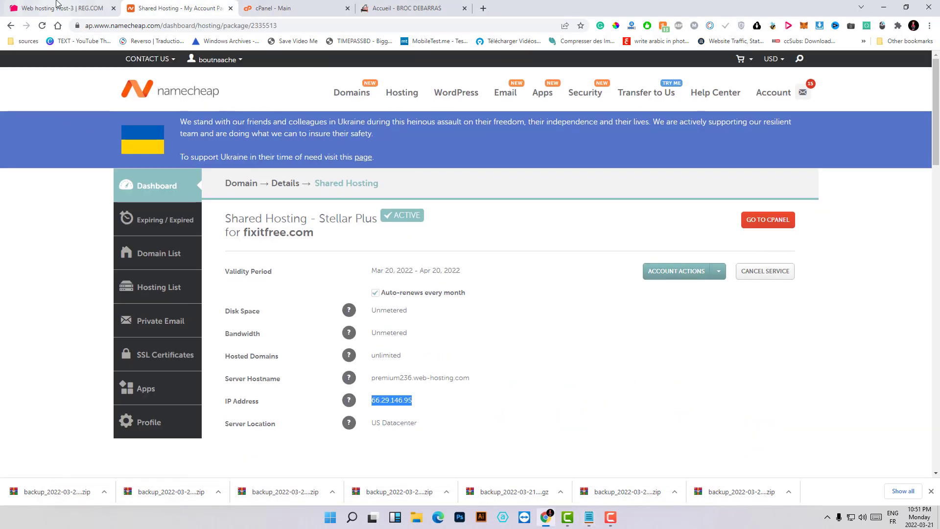
left_click(57, 6)
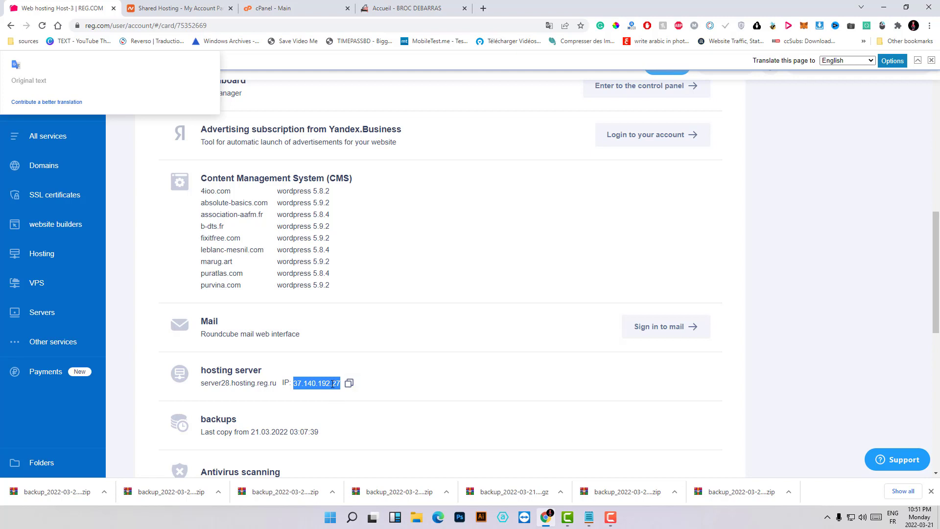
left_click(145, 275)
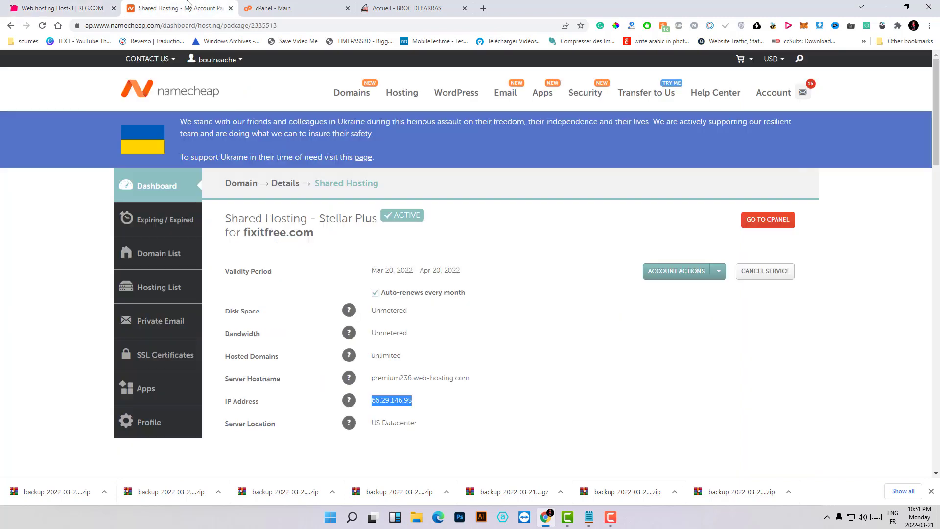
left_click(176, 5)
left_click(264, 8)
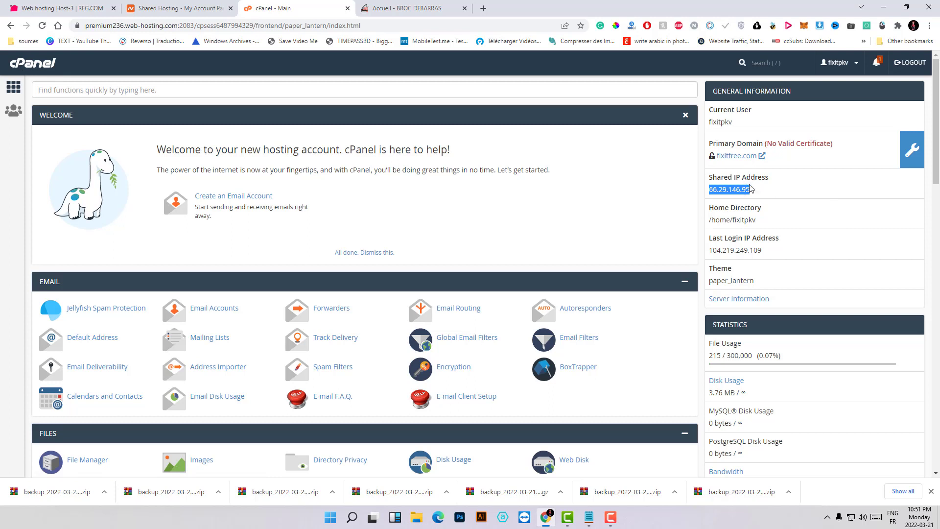
Step: Switch to the Notepad notes, review the new hosting nameservers, and put the notes away
left_click(588, 524)
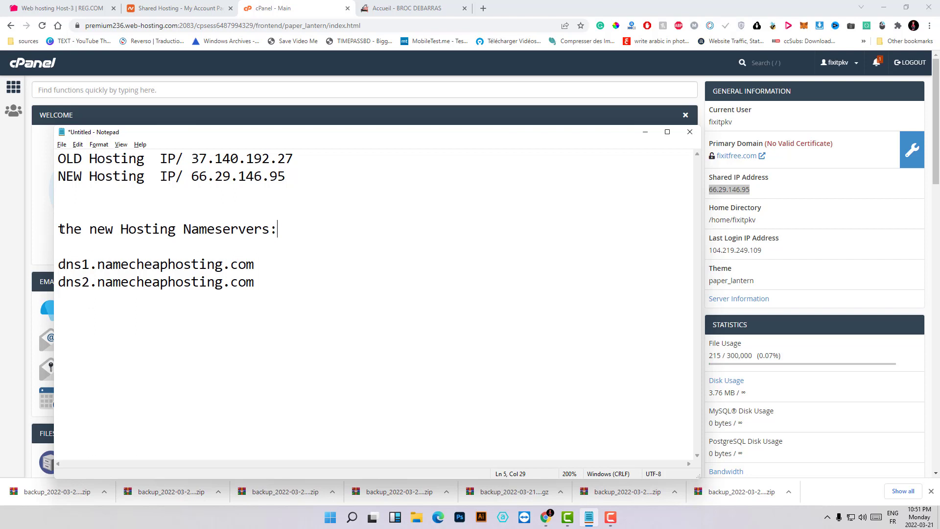
left_click_drag(62, 228, 307, 231)
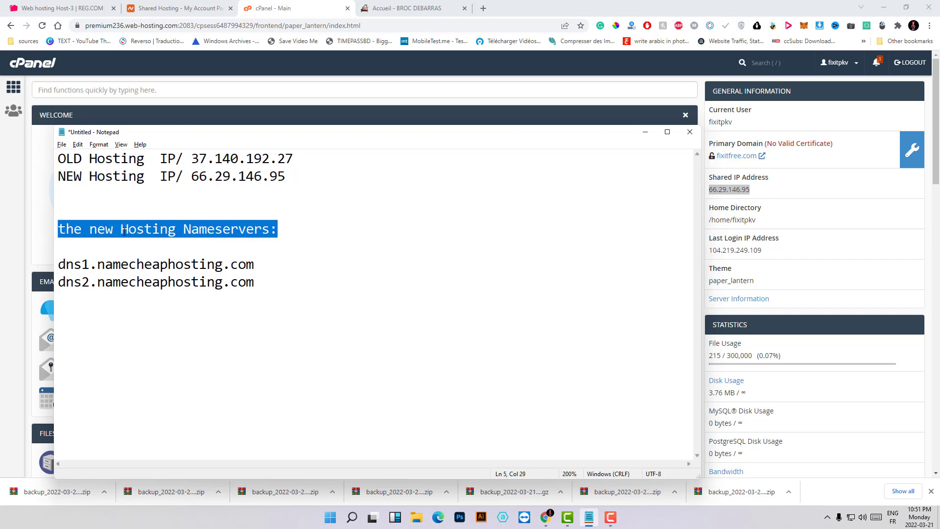
left_click_drag(57, 265, 254, 283)
left_click(269, 323)
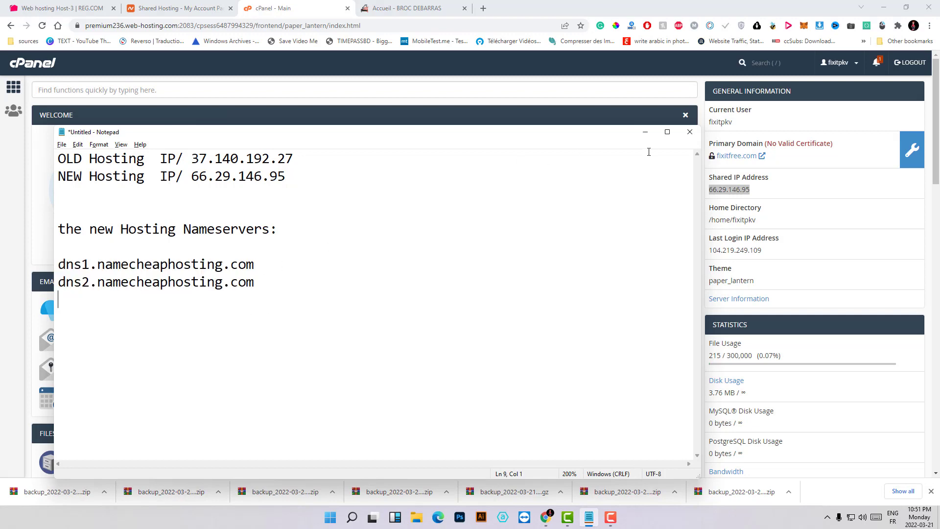
left_click(646, 132)
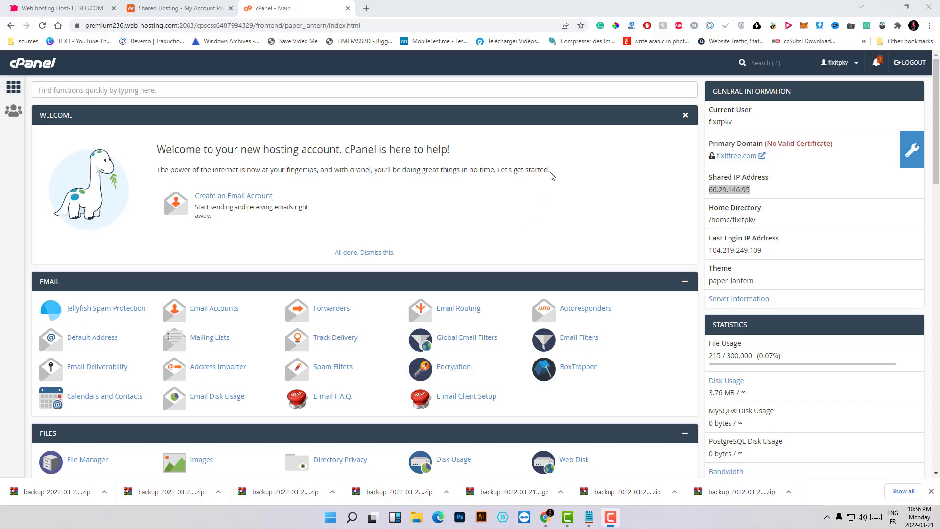
left_click(364, 12)
left_click(364, 9)
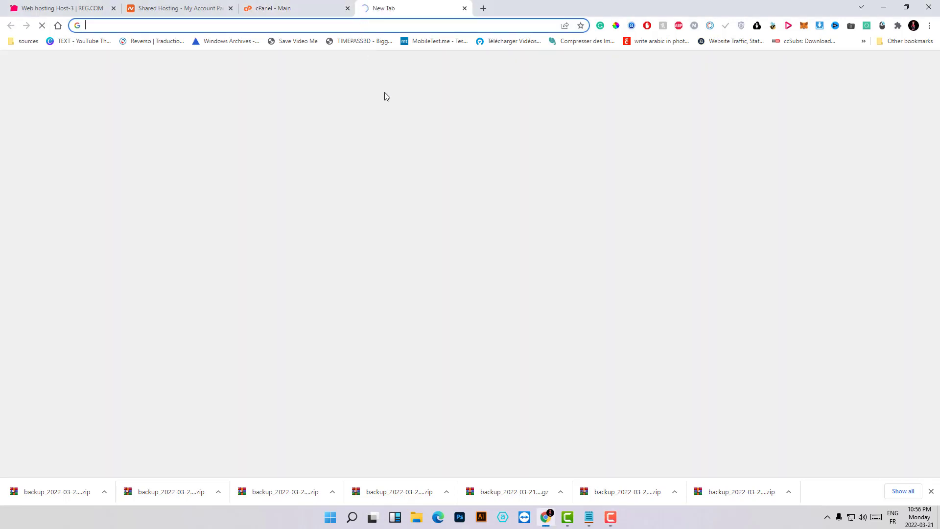
type("http://b-dts.fr/")
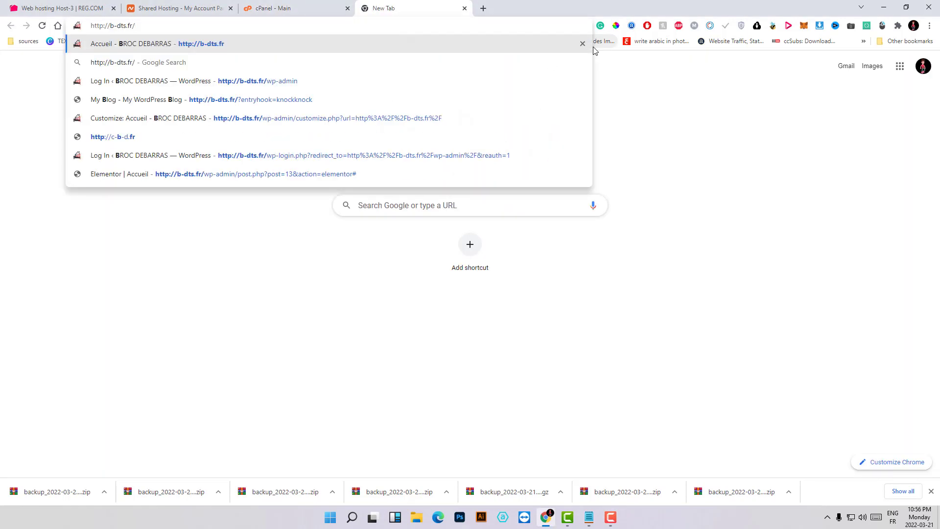
type("wp-admin")
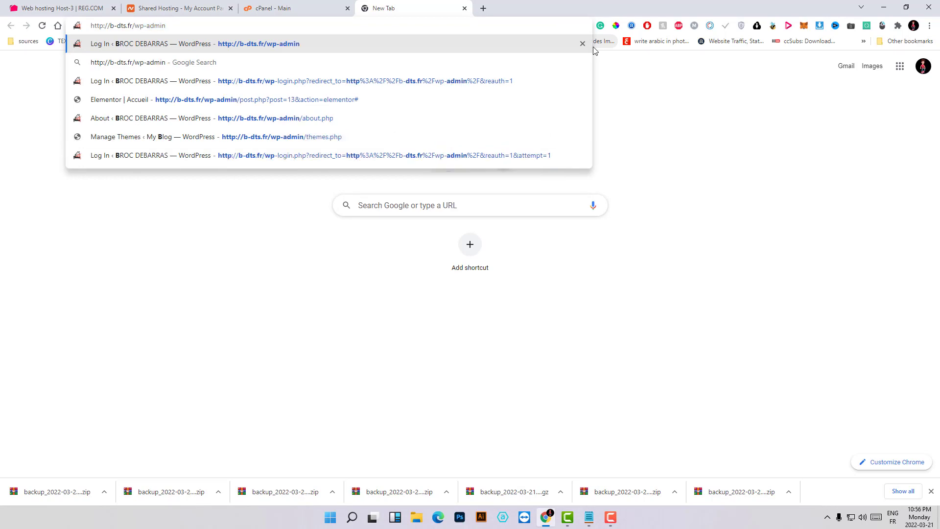
key("Return")
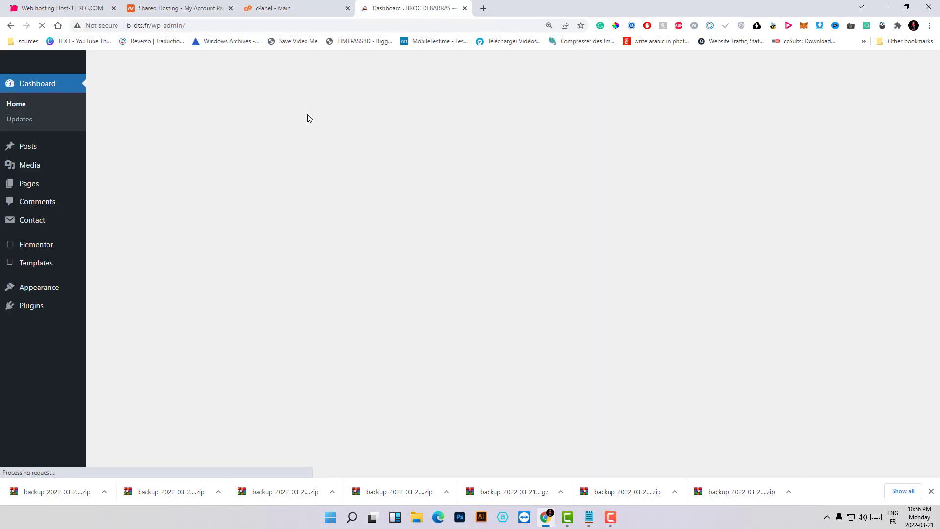
Step: Go to the page for adding new WordPress plugins and search for "construction mode"
scroll(41, 212, "down", 1)
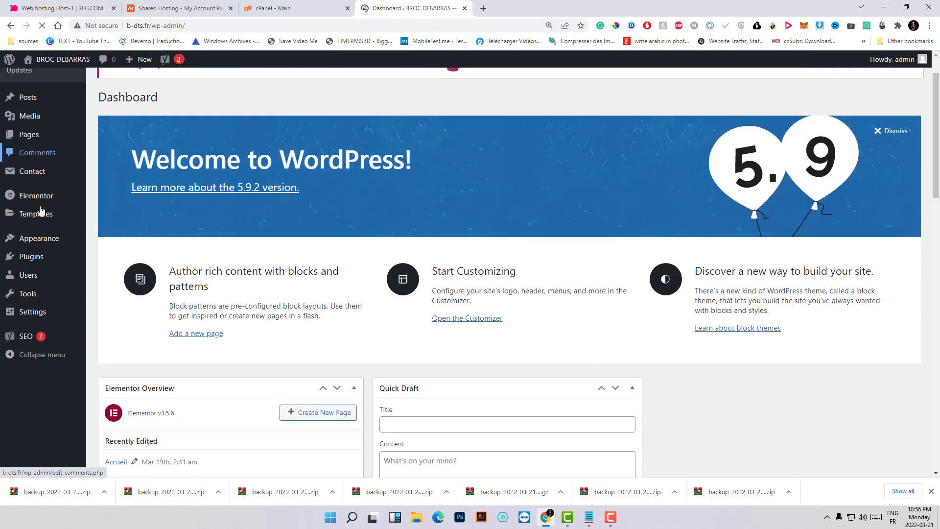
scroll(41, 212, "up", 1)
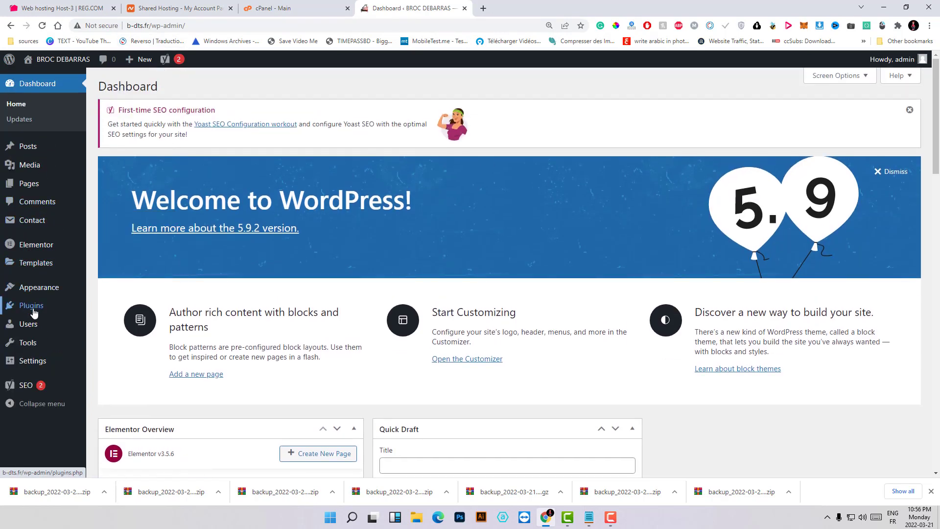
mouse_move(34, 311)
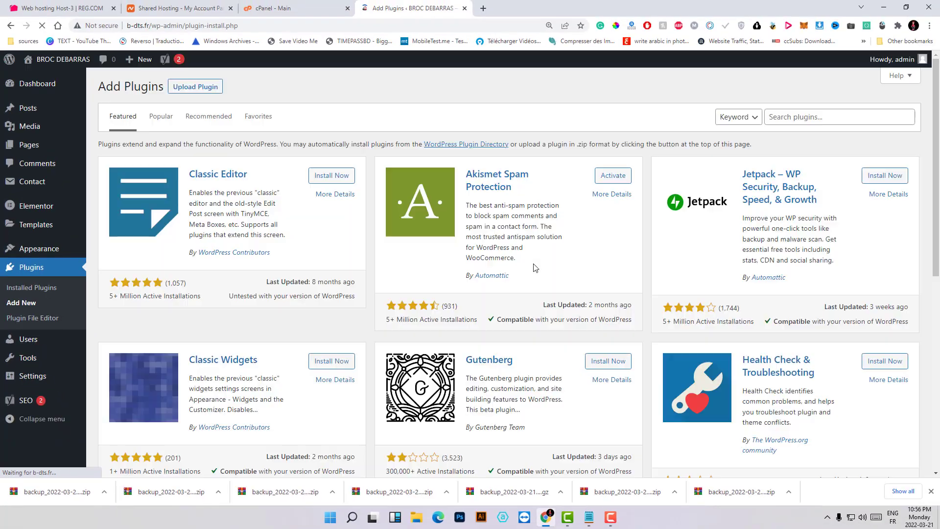
left_click(802, 114)
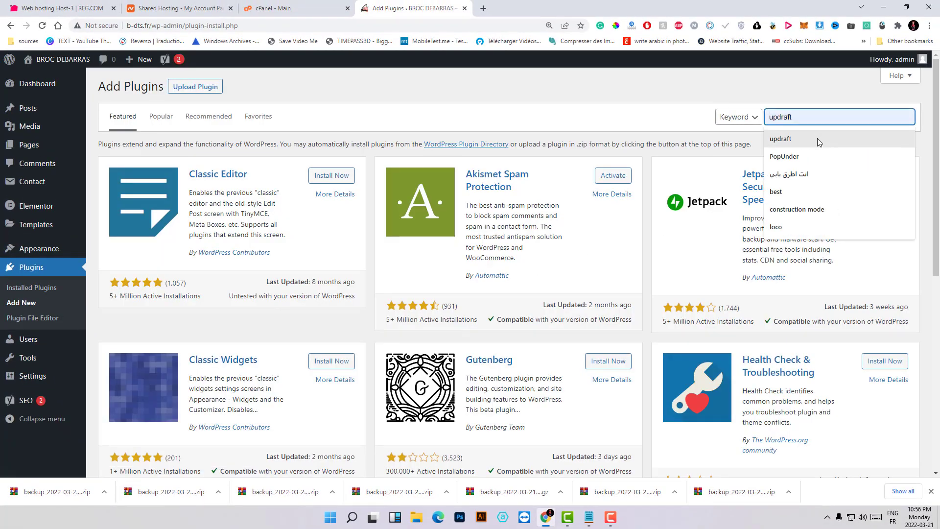
type("constr")
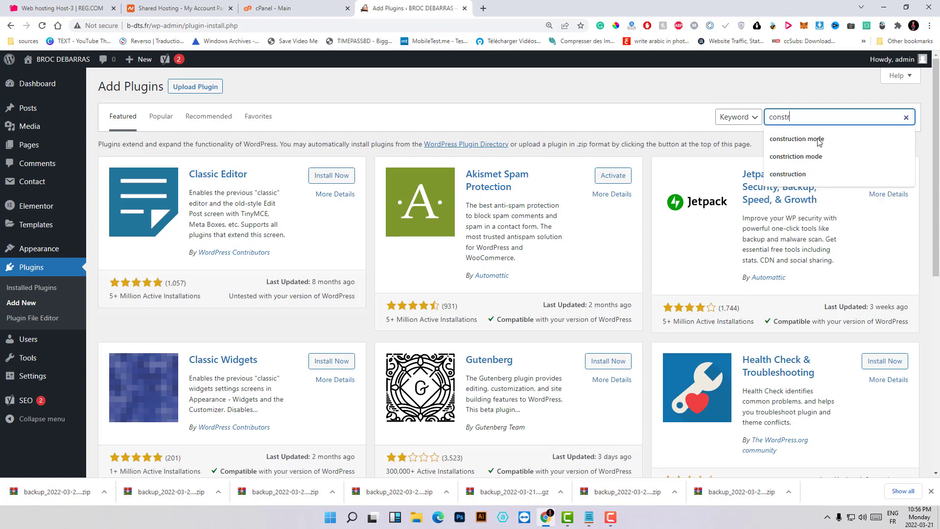
type("uction")
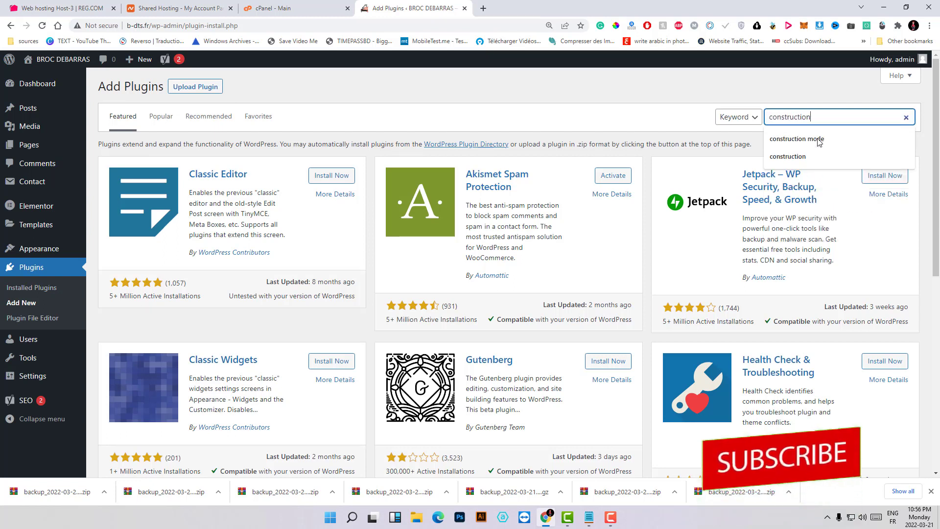
type(" mo")
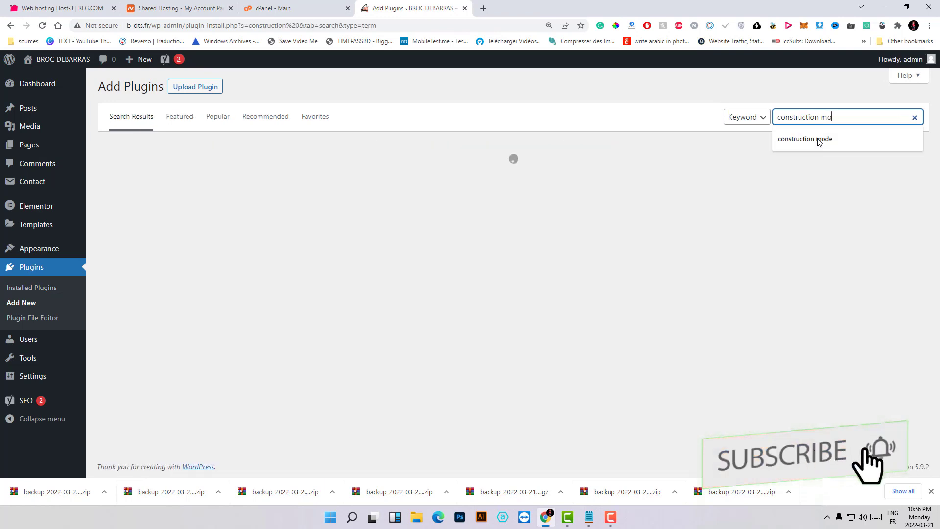
left_click(819, 140)
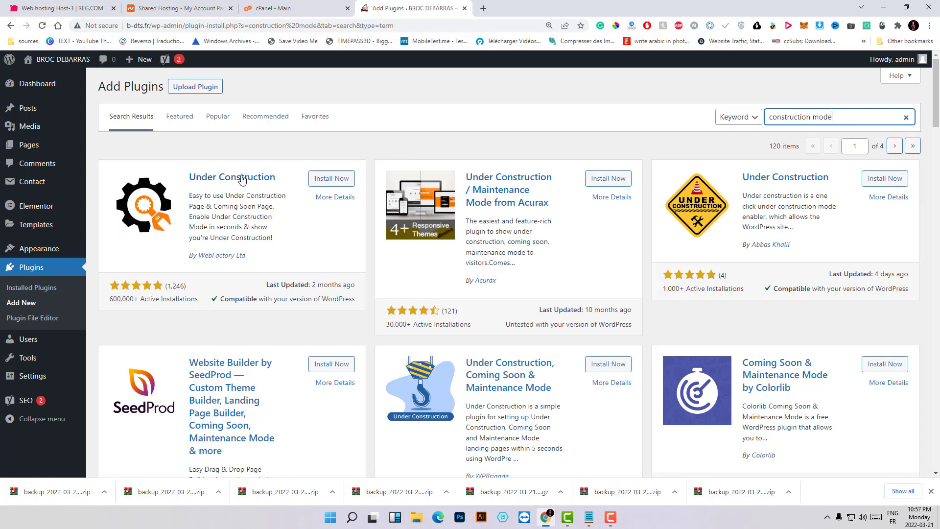
Step: Install and activate the Under Construction plugin by WebFactory Ltd
left_click_drag(188, 176, 275, 175)
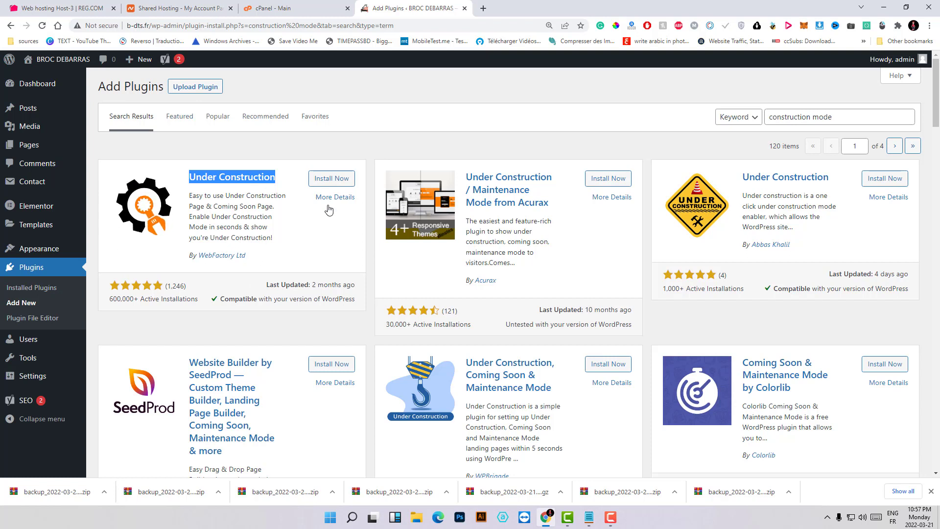
left_click(331, 180)
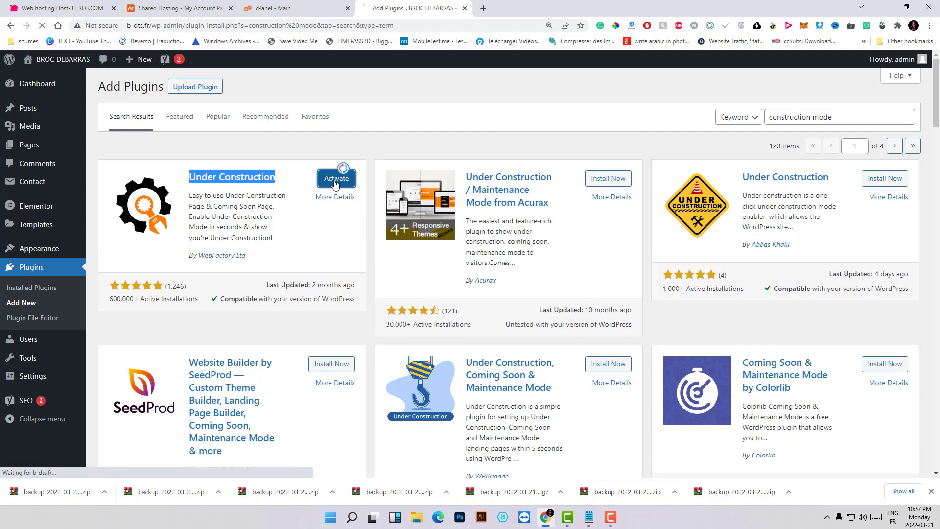
left_click(337, 178)
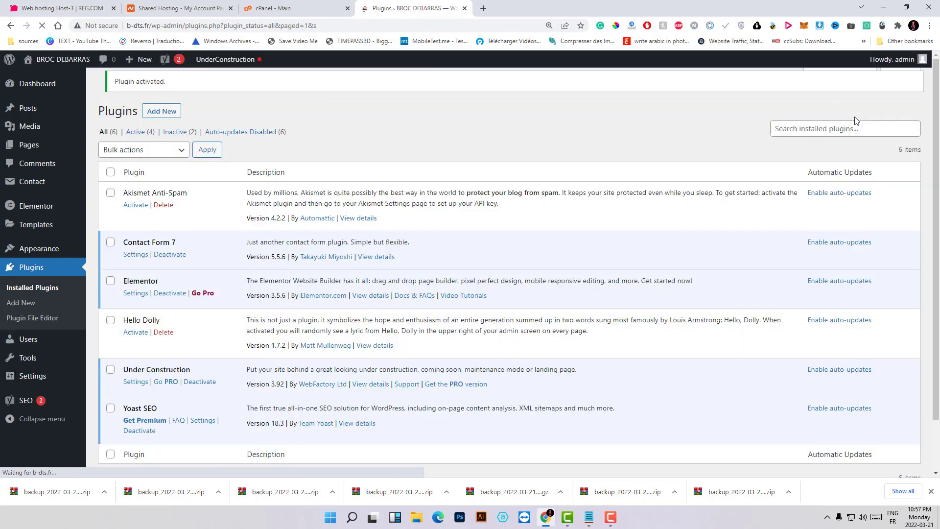
Step: Search the new WordPress plugins for "updraft plus", and install and activate the UpdraftPlus WordPress Backup Plugin
left_click(853, 131)
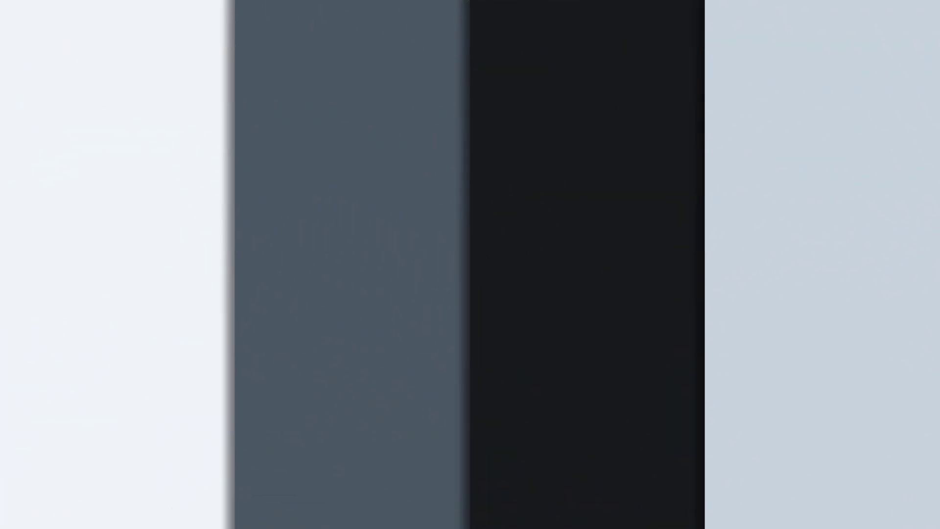
type("up")
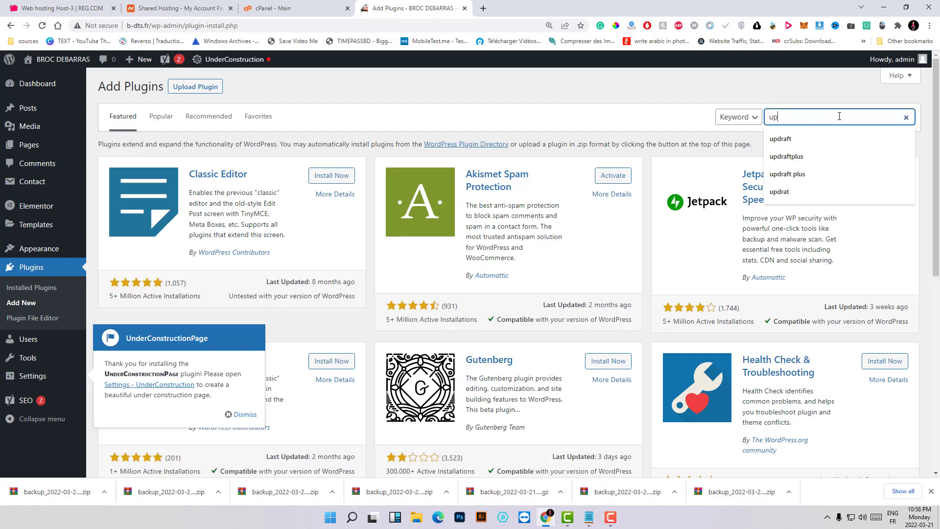
type("draft")
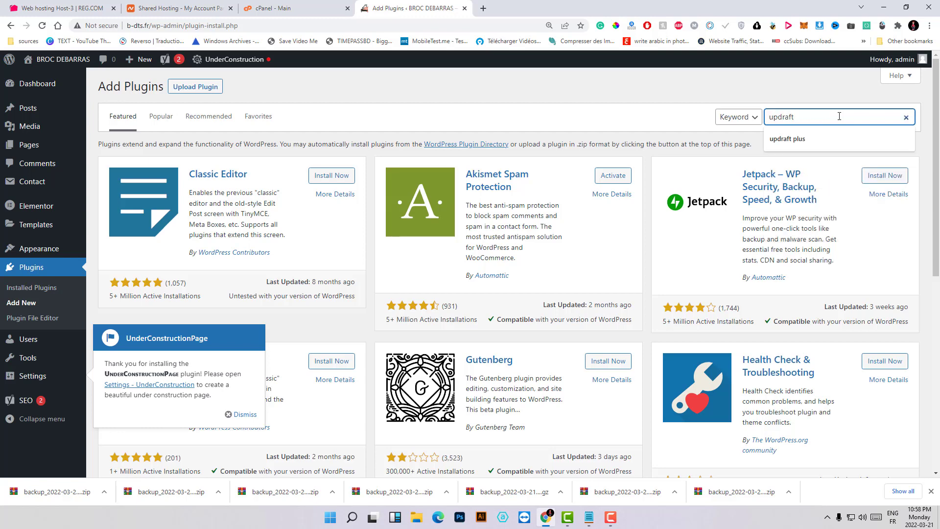
key("Down")
key("Return")
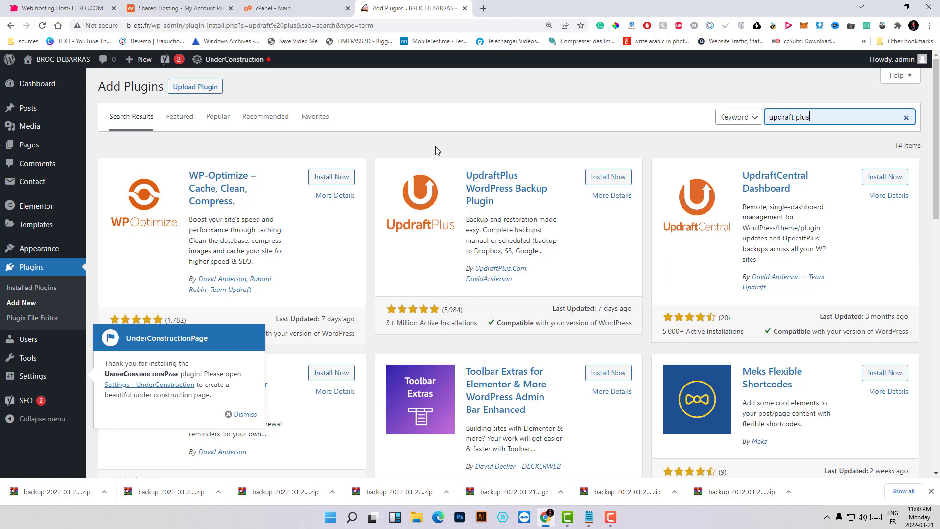
left_click(612, 181)
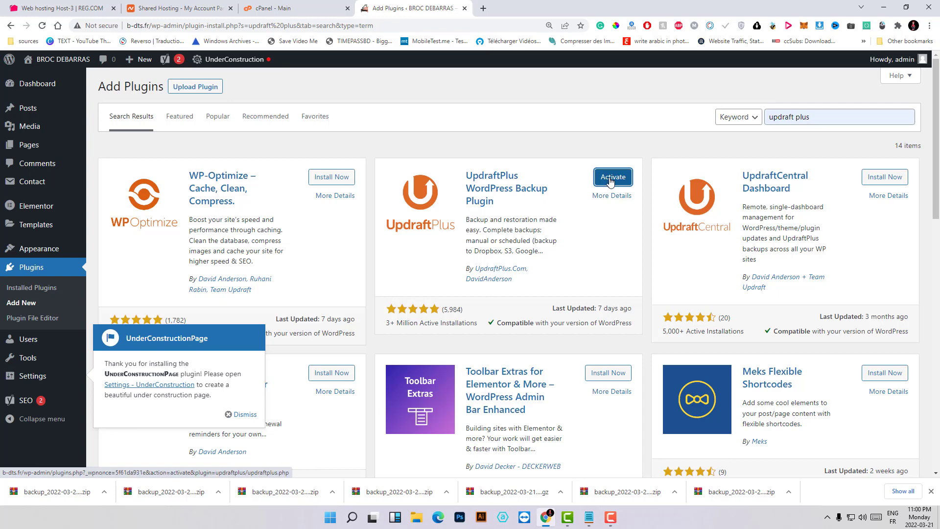
left_click(609, 180)
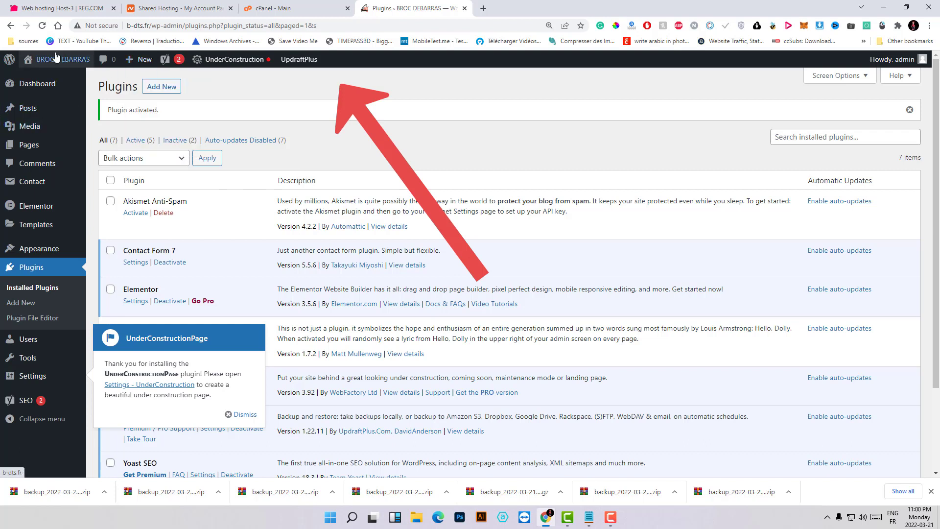
Step: Dismiss the UnderConstructionPage notice and open the UpdraftPlus Backups settings page
mouse_move(305, 57)
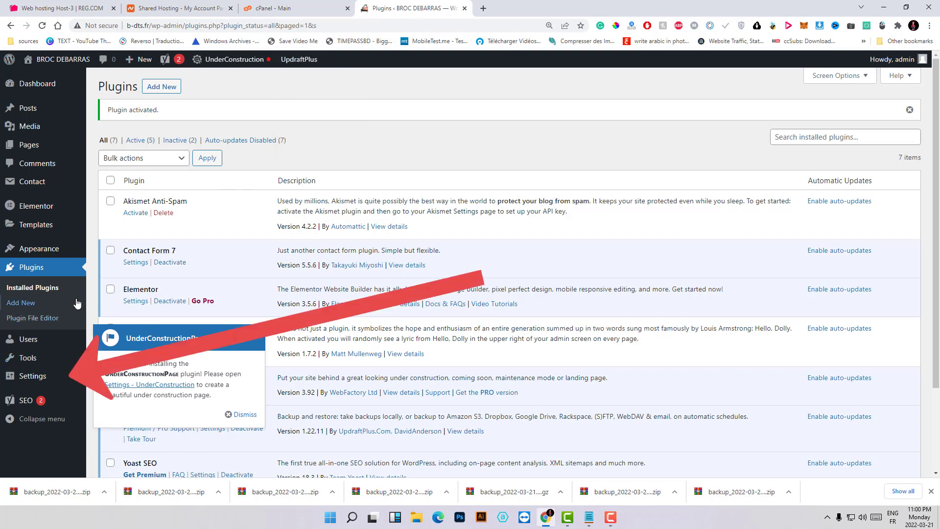
mouse_move(23, 363)
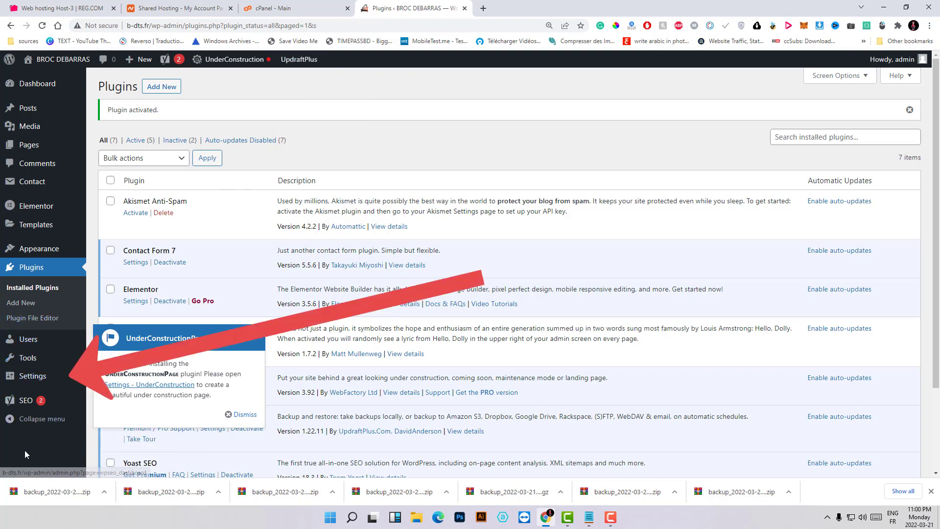
left_click(240, 415)
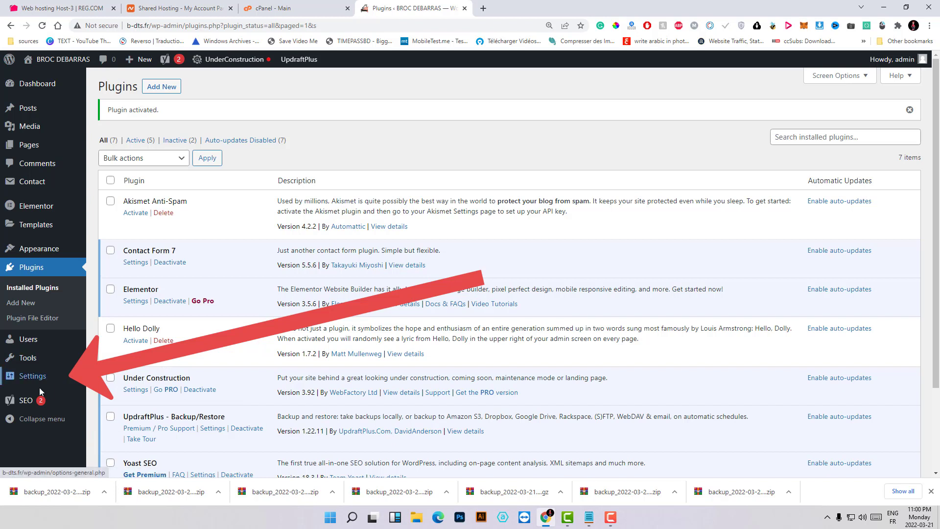
mouse_move(39, 378)
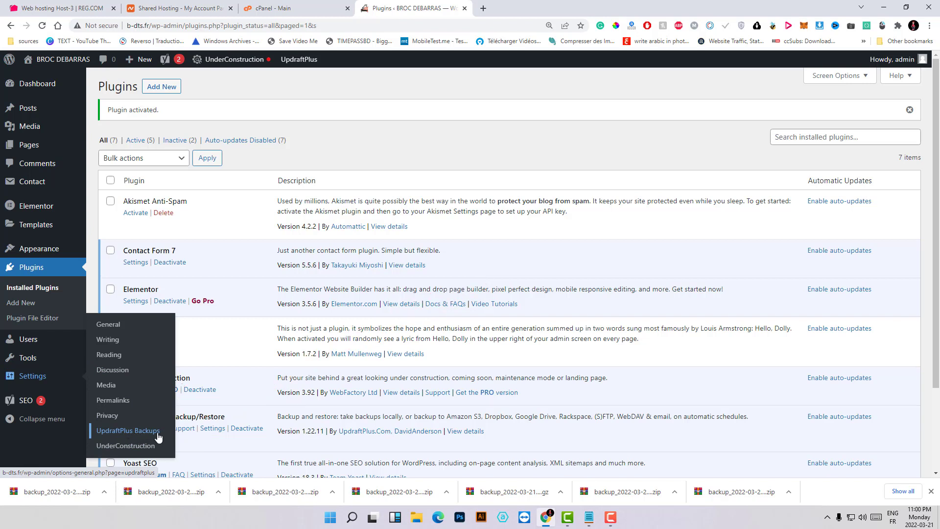
left_click(131, 434)
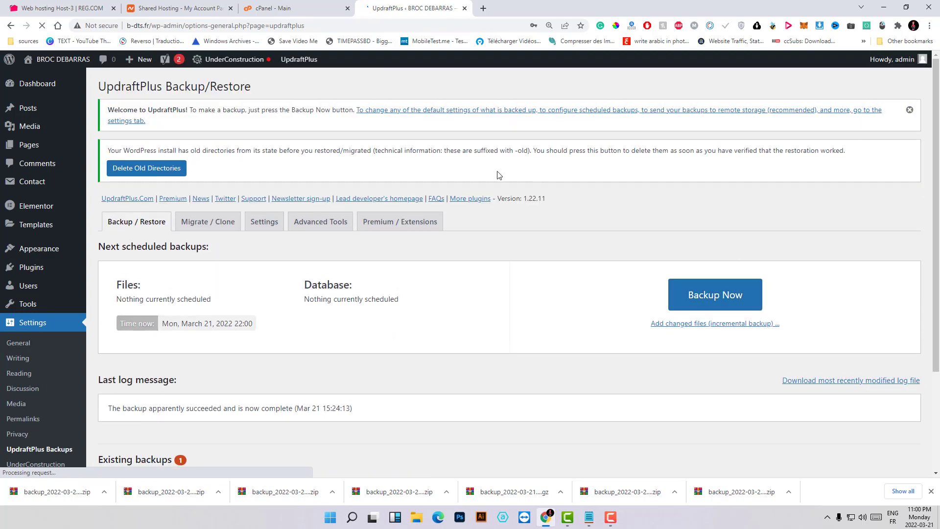
Step: Delete the existing UpdraftPlus backup set dated Mar 21, 2022 15:24
scroll(283, 236, "down", 3)
scroll(284, 236, "up", 2)
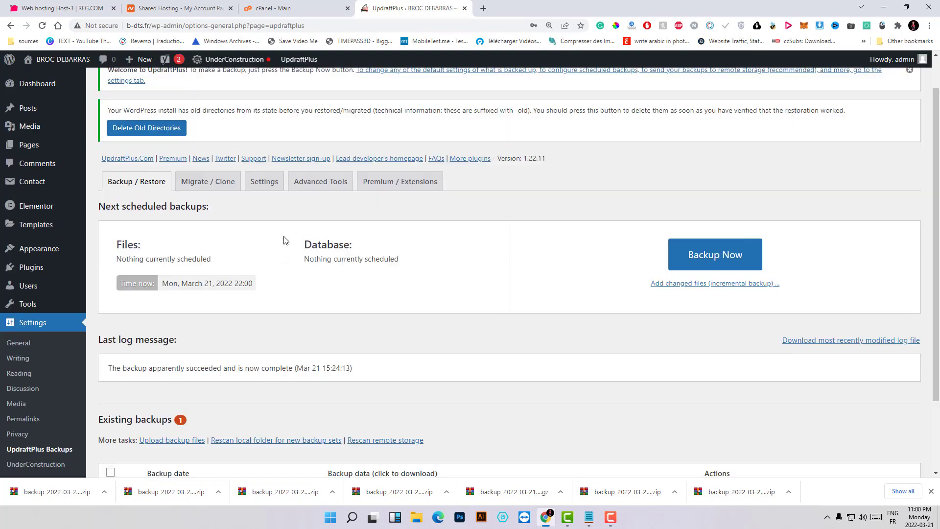
scroll(285, 240, "down", 2)
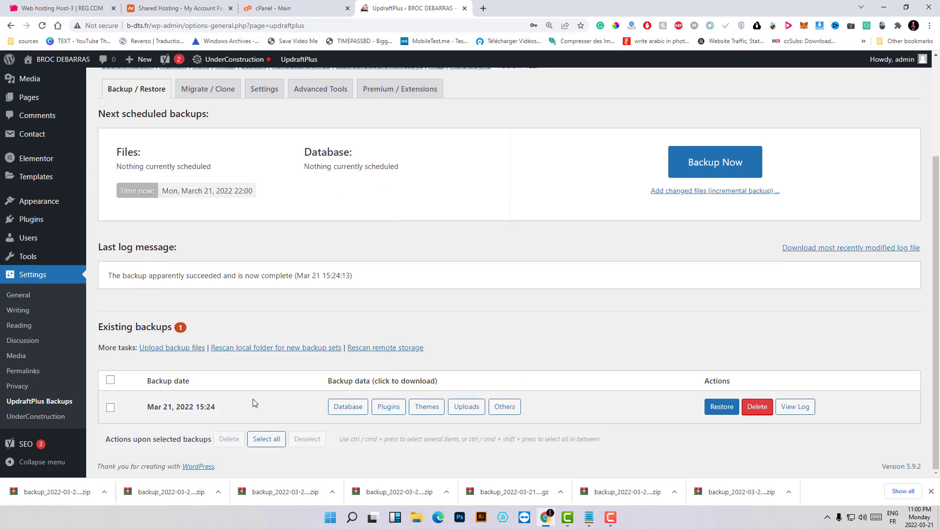
left_click(758, 409)
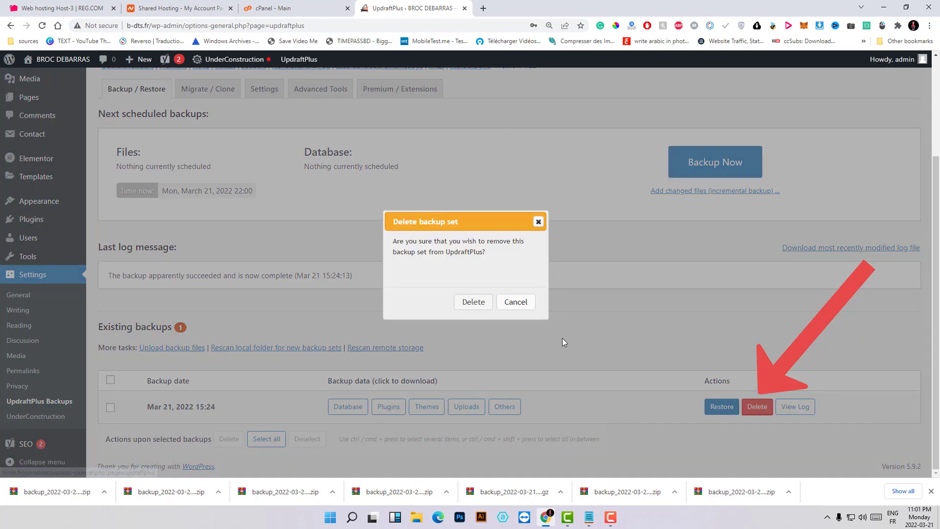
left_click(487, 308)
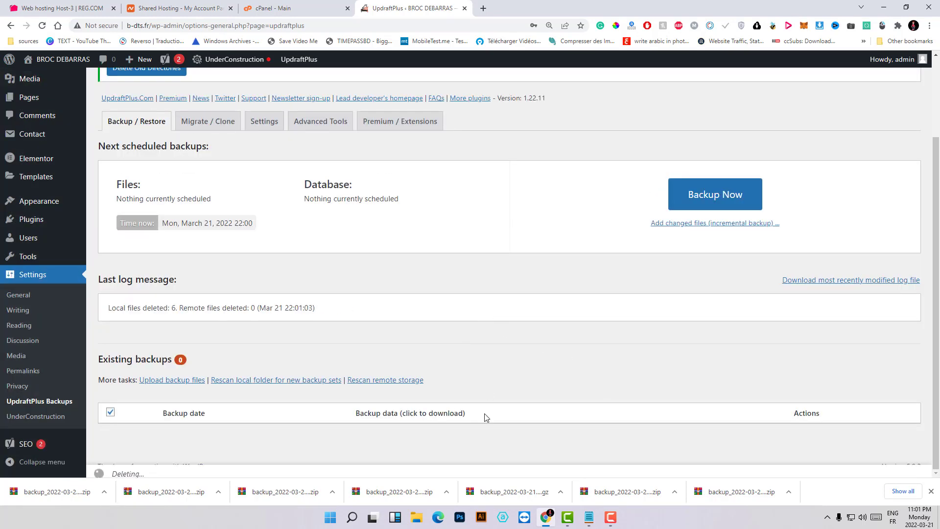
left_click(555, 129)
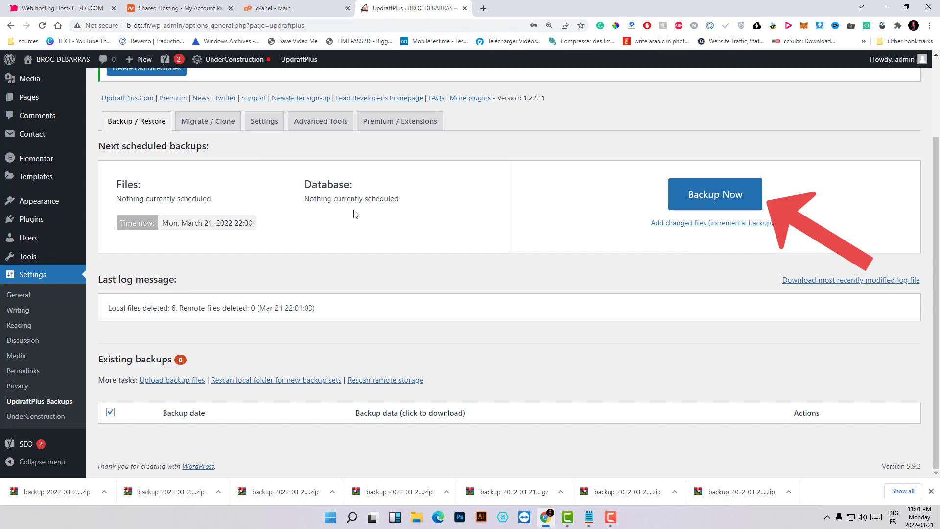
Step: Run a new UpdraftPlus backup that includes the database, plugins, themes, uploads and any other directories inside wp-content
left_click(716, 197)
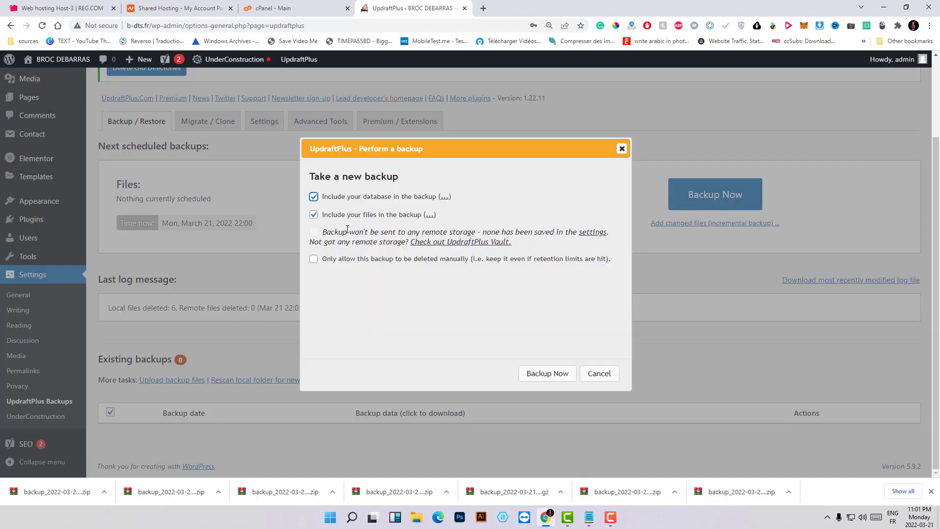
left_click(444, 197)
left_click(430, 258)
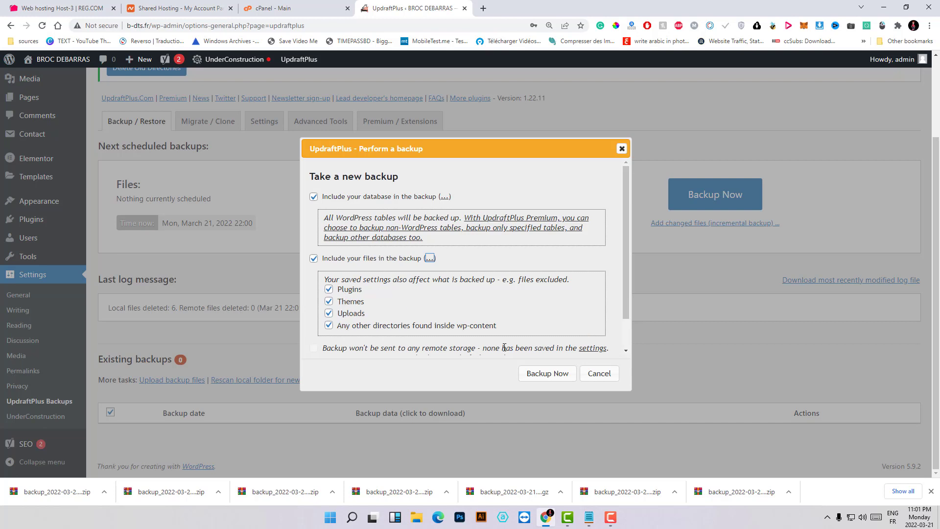
left_click(547, 373)
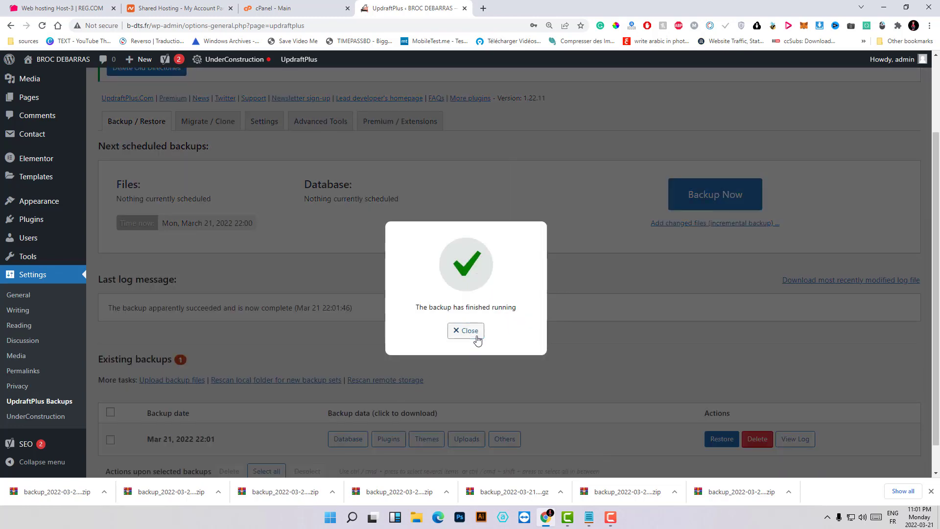
left_click(476, 337)
Step: Prepare the database, plugins, themes, uploads and others files of the new backup set for download
scroll(324, 372, "down", 1)
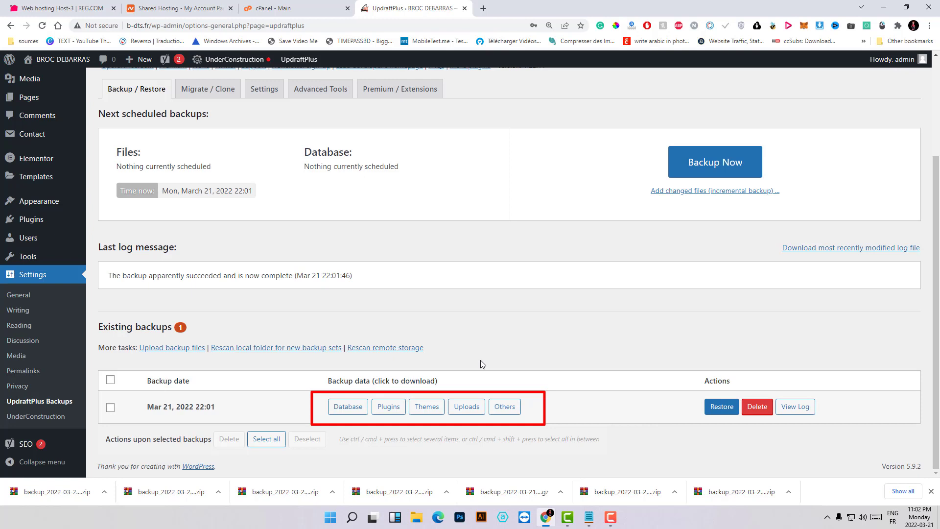
left_click(348, 408)
scroll(377, 404, "down", 2)
left_click(388, 407)
scroll(406, 409, "down", 2)
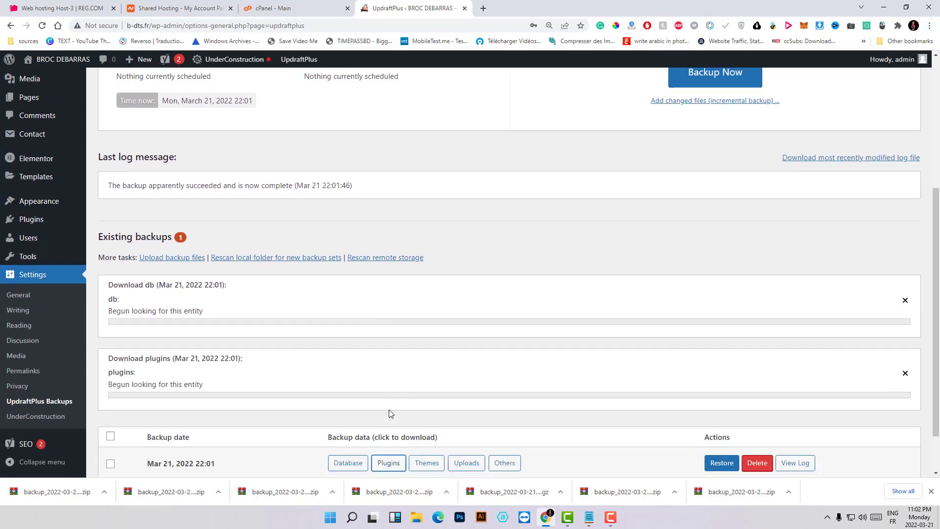
left_click(426, 406)
scroll(435, 411, "down", 2)
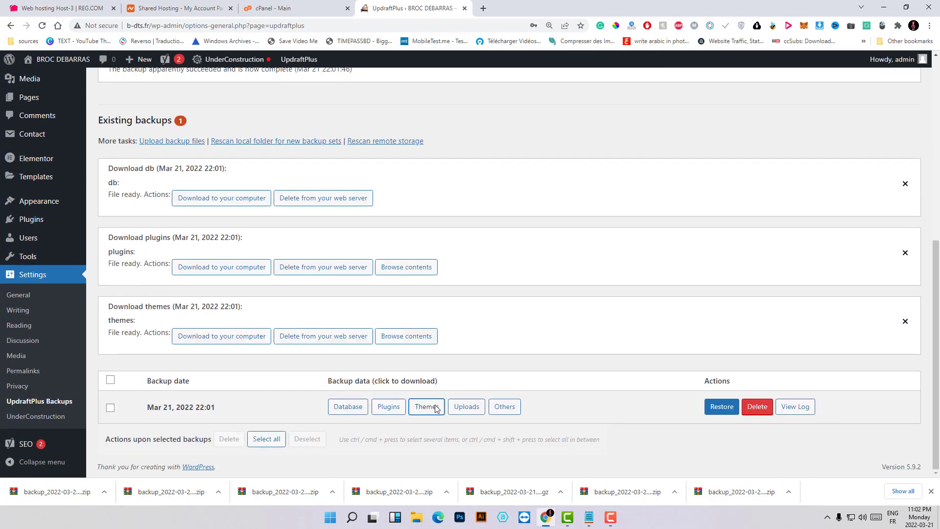
left_click(466, 408)
scroll(474, 399, "down", 2)
left_click(505, 412)
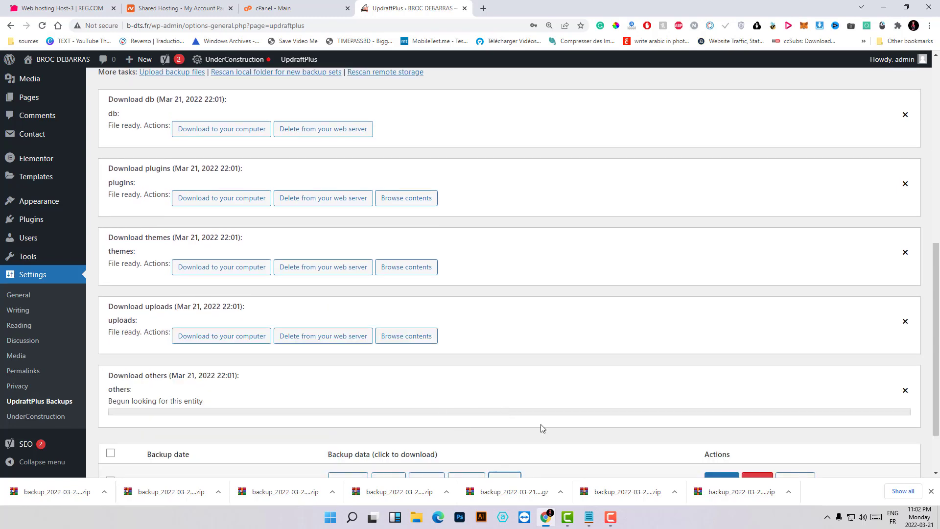
scroll(372, 264, "up", 2)
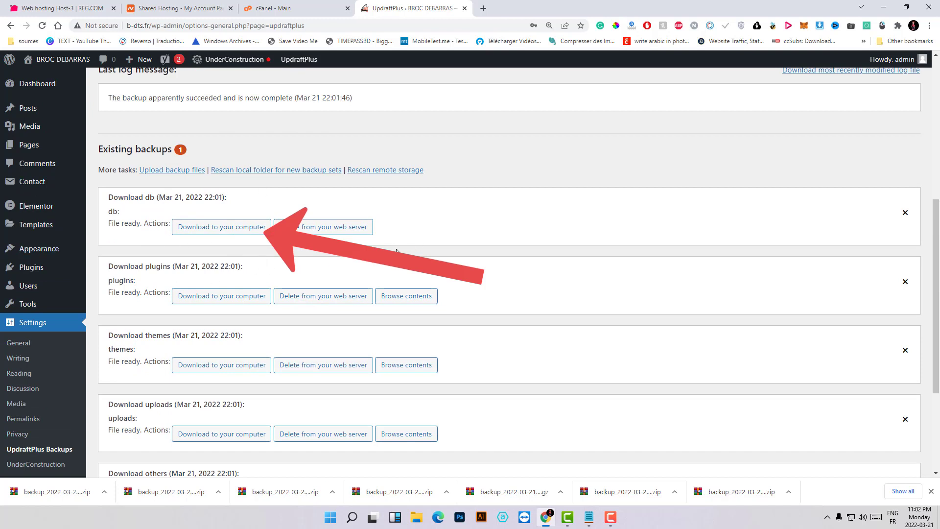
left_click(211, 237)
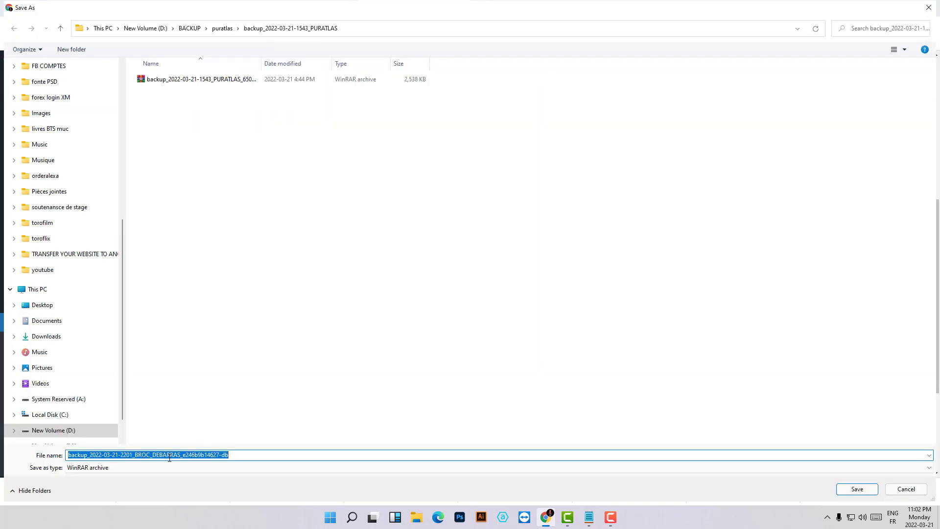
left_click(164, 455)
left_click_drag(151, 454, 1, 455)
key("ctrl+c")
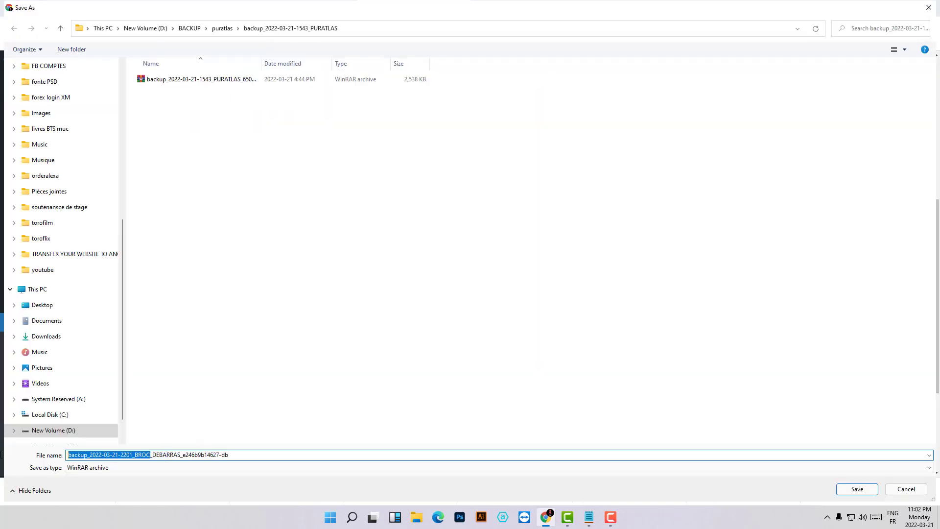
left_click(222, 28)
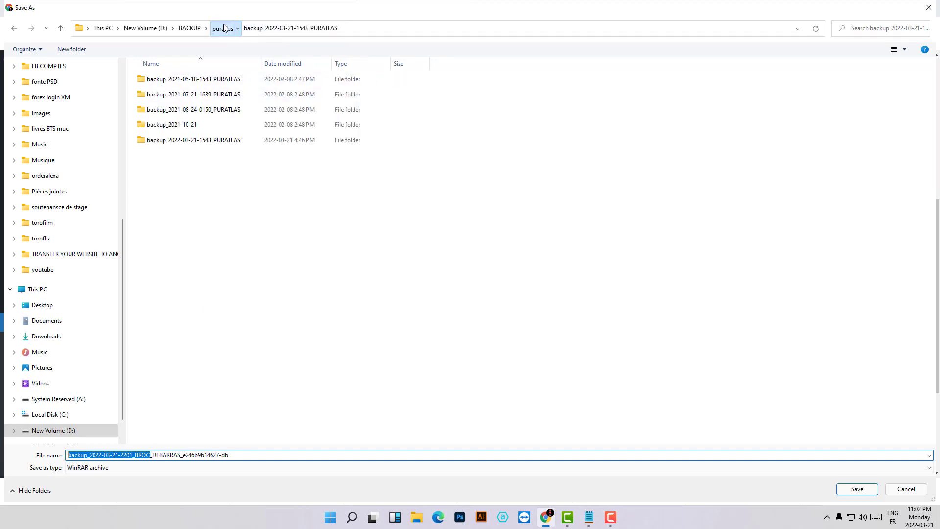
left_click(190, 28)
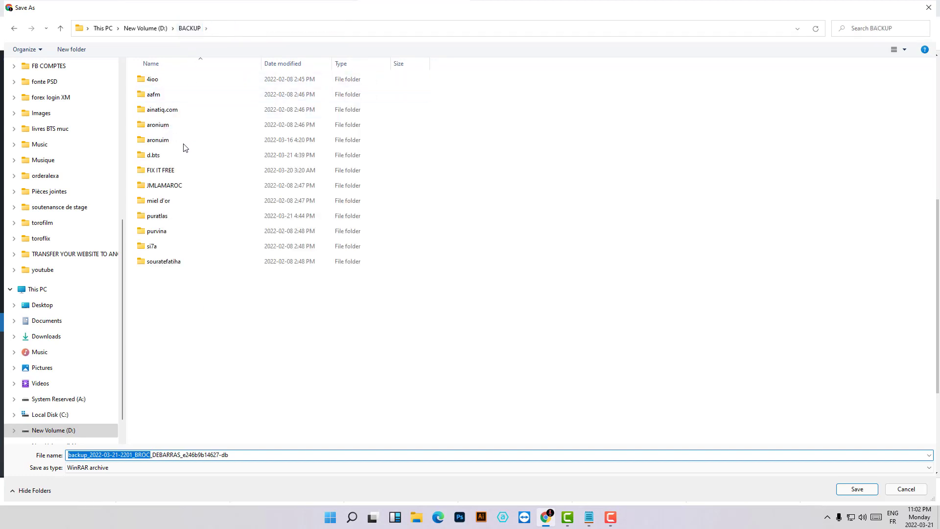
left_click(160, 160)
double_click(160, 160)
left_click(67, 51)
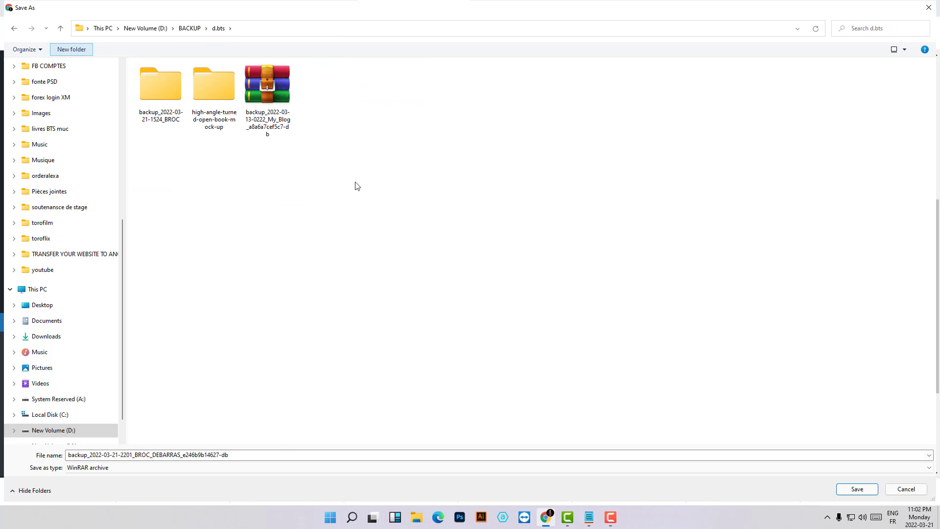
key("ctrl+v")
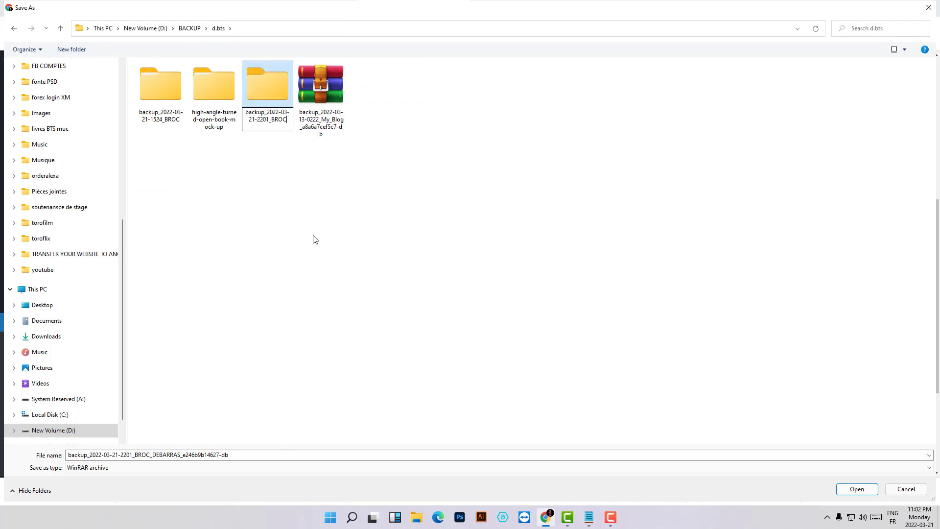
key("Return")
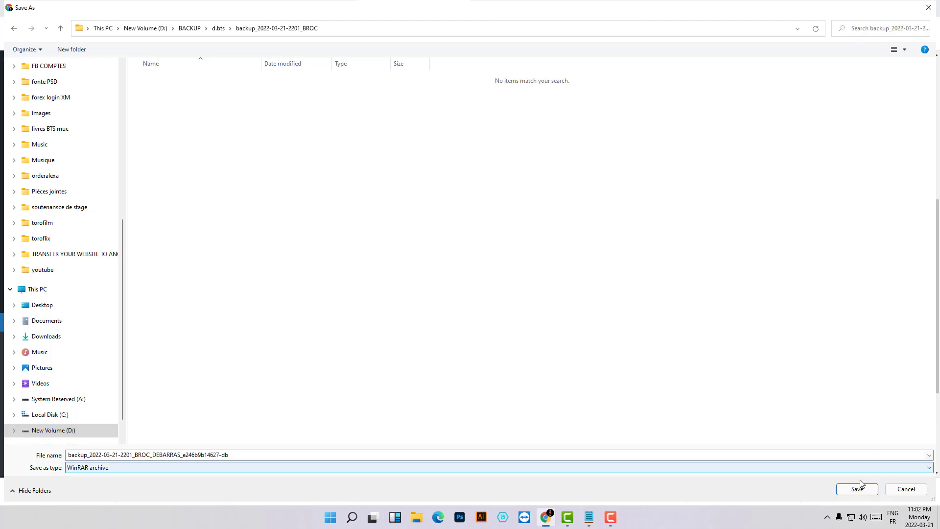
left_click(356, 31)
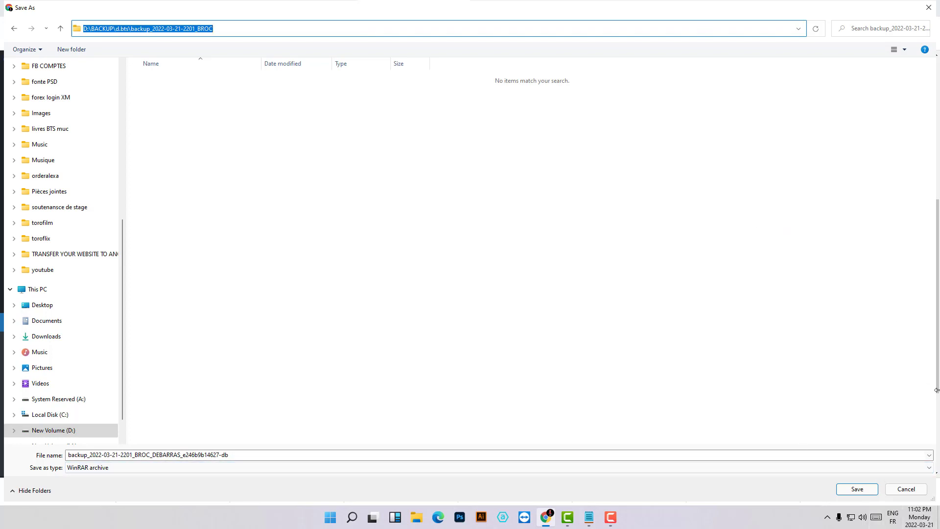
left_click(868, 494)
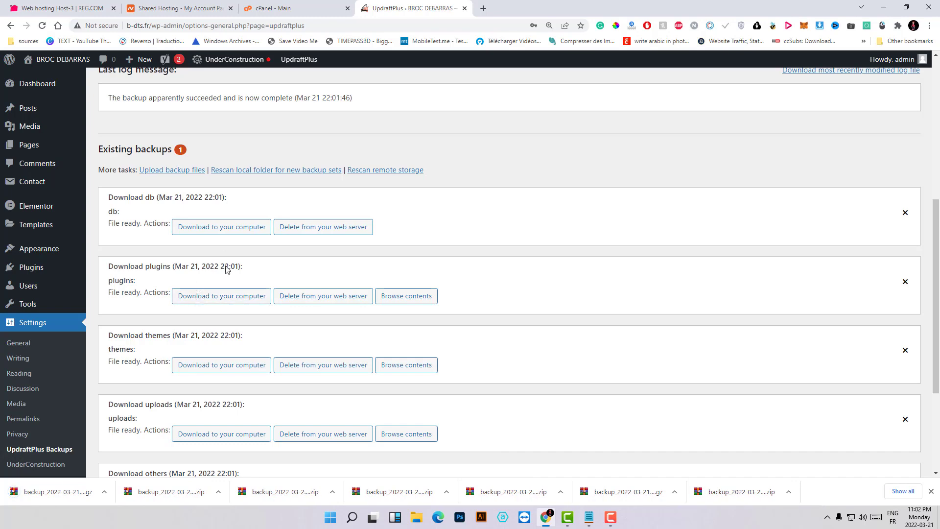
left_click(225, 298)
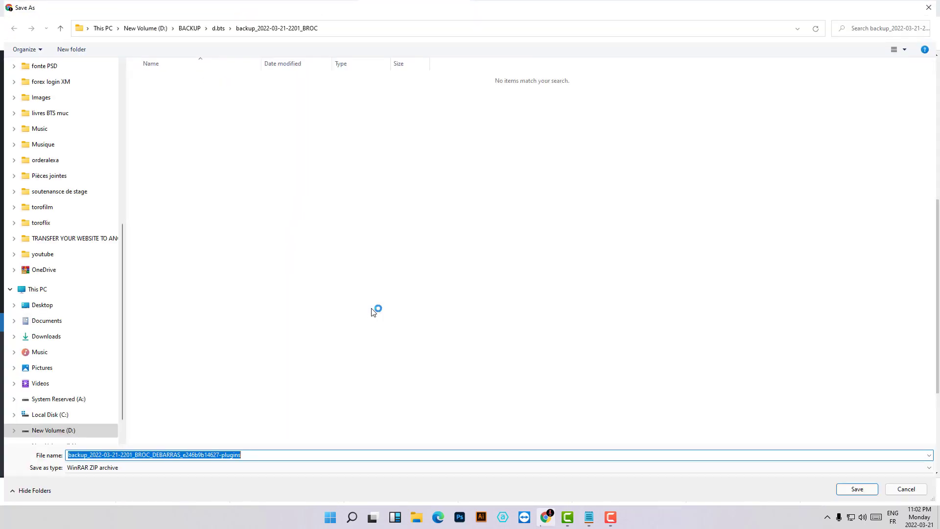
key("Return")
left_click(220, 371)
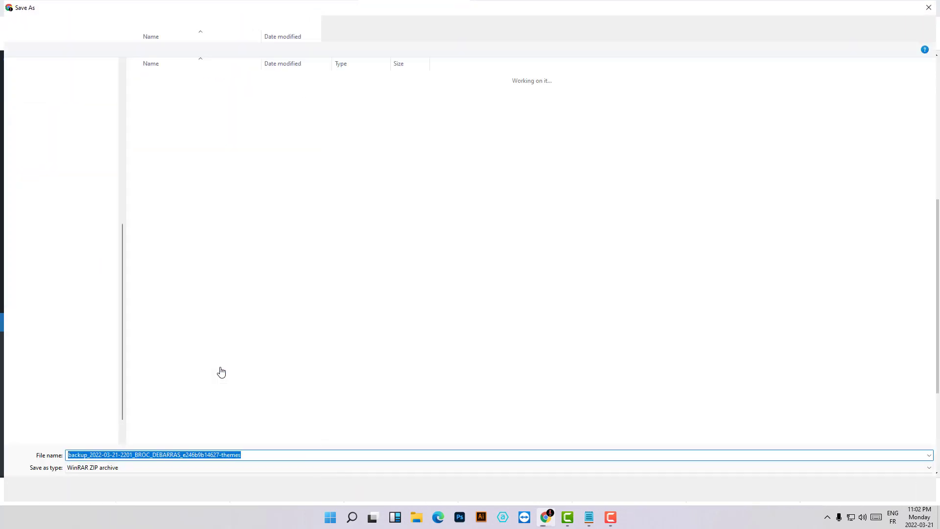
key("Return")
scroll(216, 419, "down", 1)
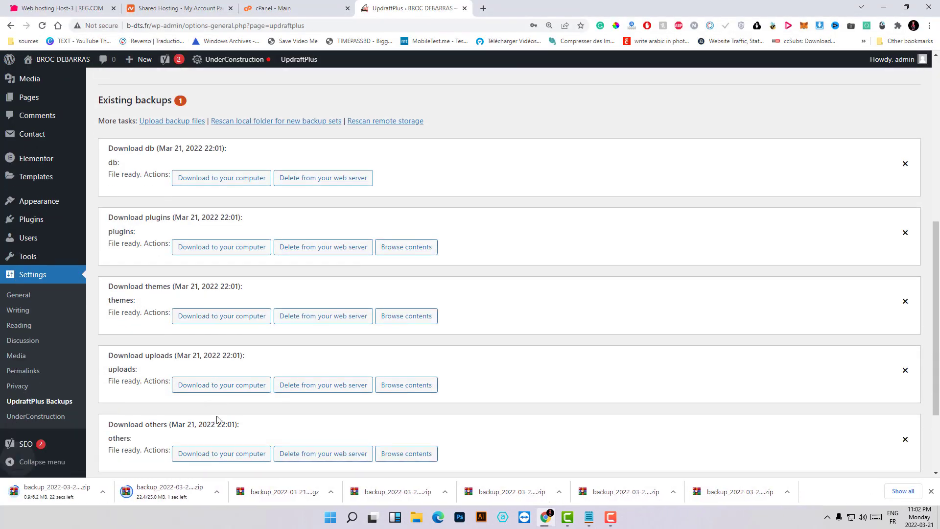
left_click(209, 386)
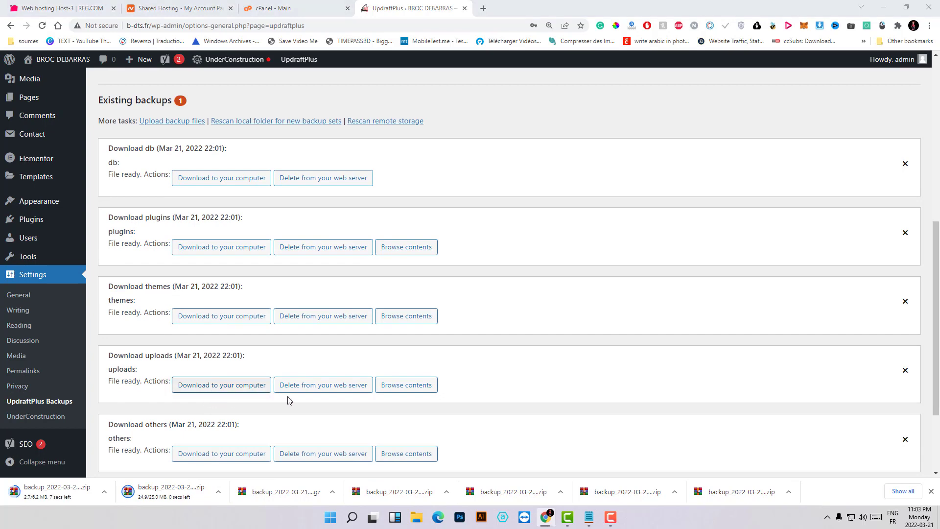
key("Return")
scroll(412, 389, "down", 3)
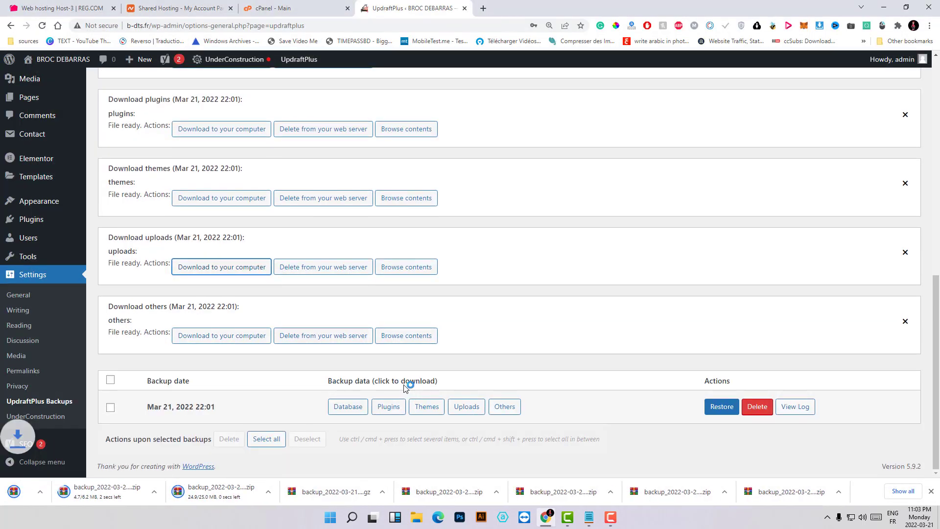
left_click(209, 339)
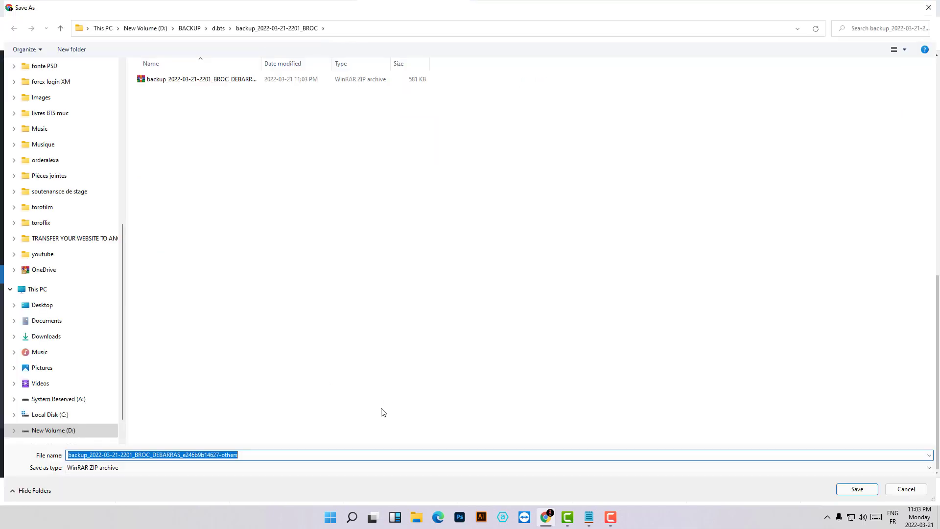
key("Return")
Step: Open the UnderConstruction plugin's settings page and dismiss its getting-started pointer
scroll(301, 417, "up", 1)
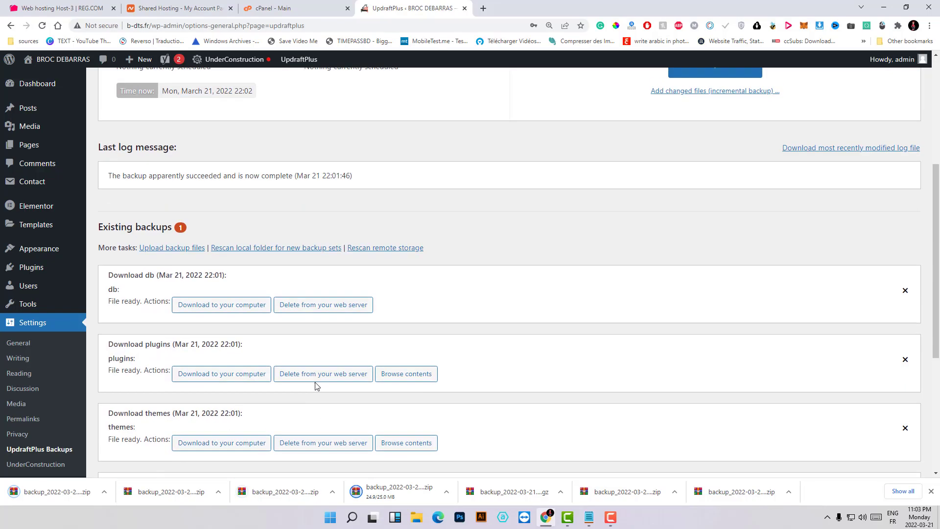
scroll(316, 386, "up", 4)
scroll(316, 386, "down", 10)
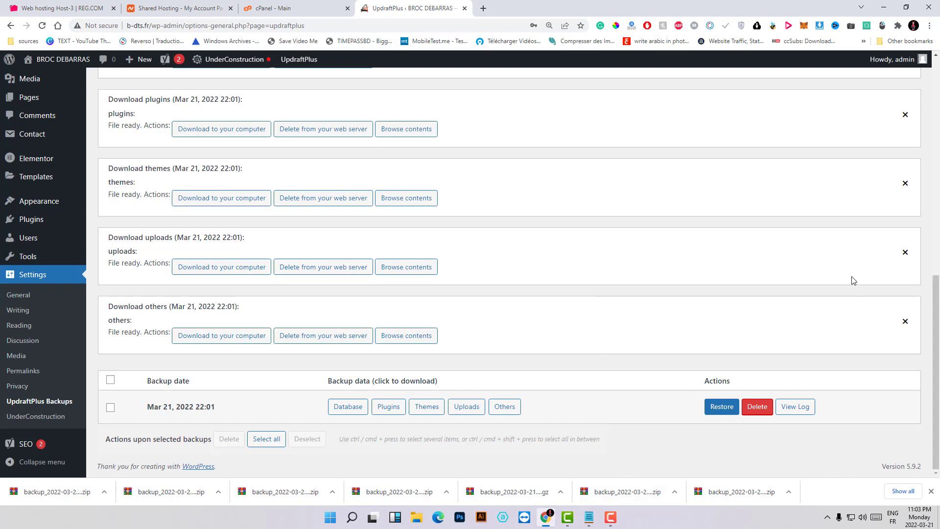
scroll(661, 248, "up", 9)
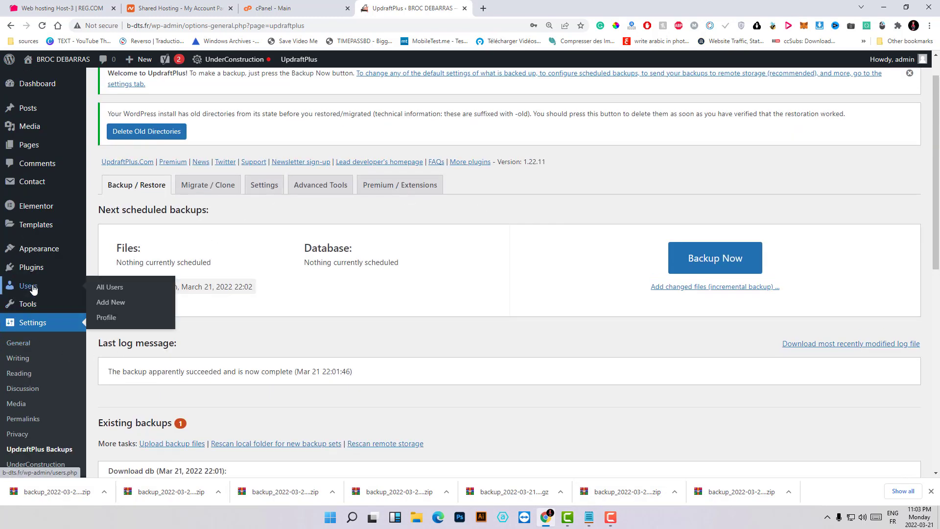
mouse_move(34, 270)
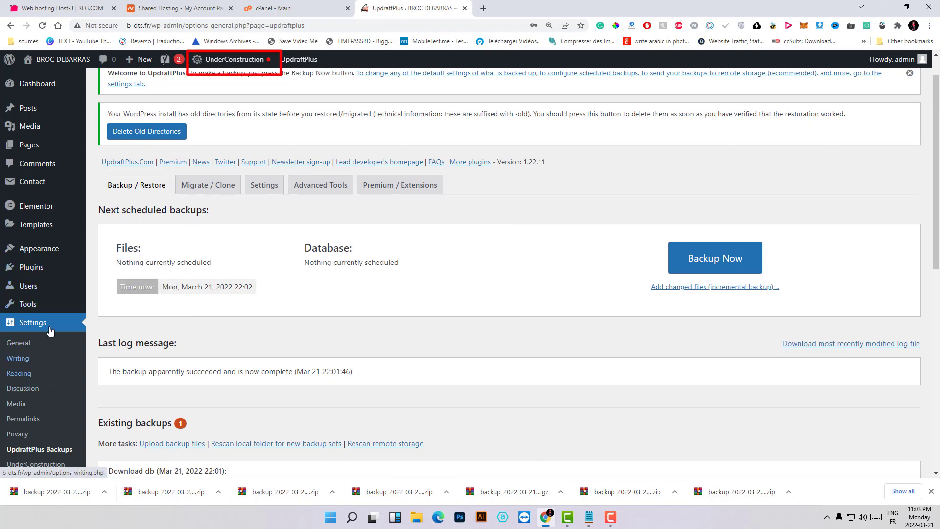
mouse_move(238, 64)
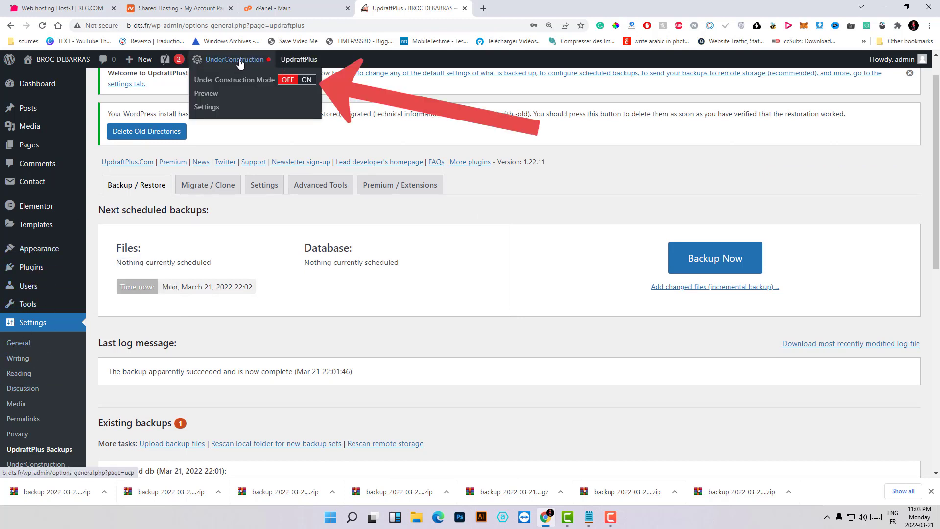
left_click(241, 63)
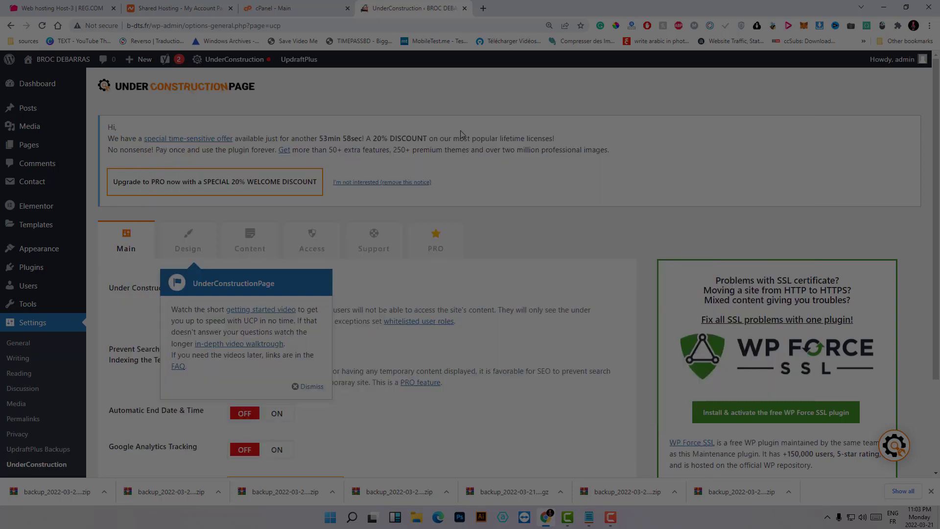
left_click(310, 387)
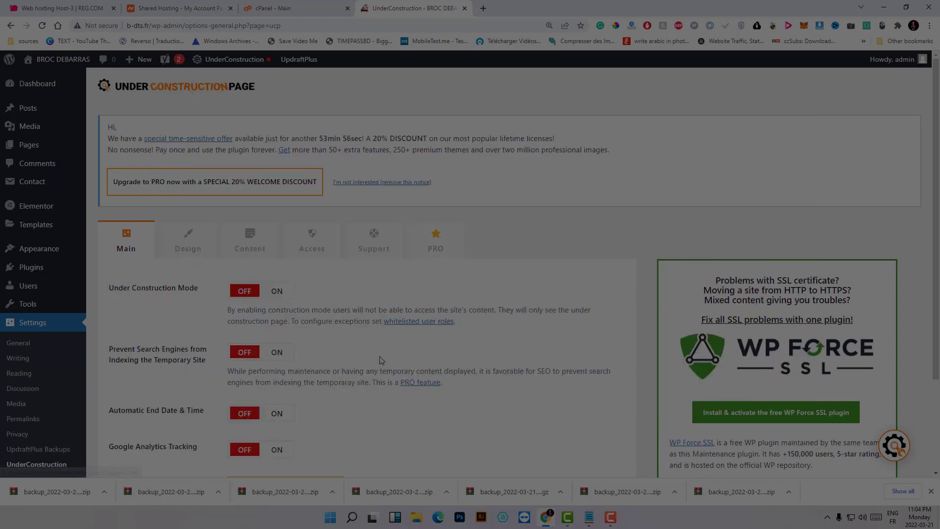
Step: Browse the maintenance page themes offered in the UnderConstruction plugin's design settings
scroll(271, 344, "down", 3)
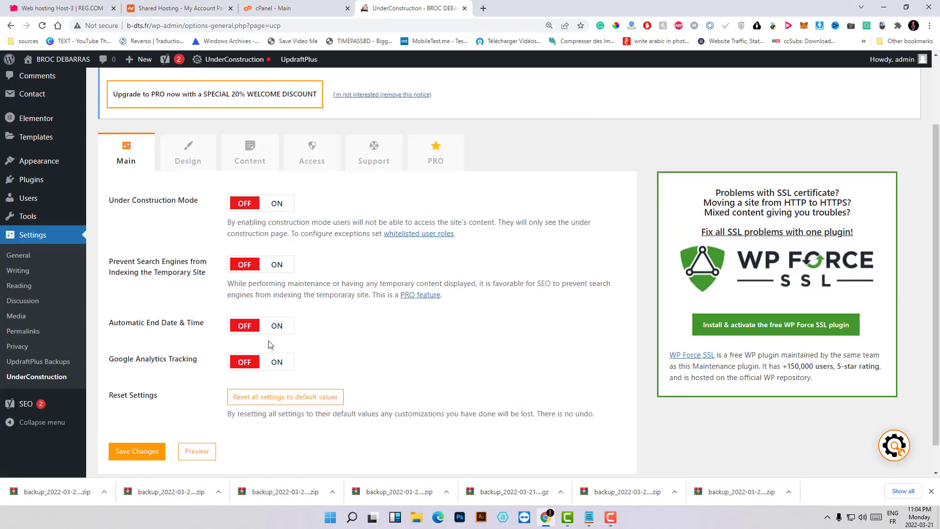
scroll(288, 149, "up", 1)
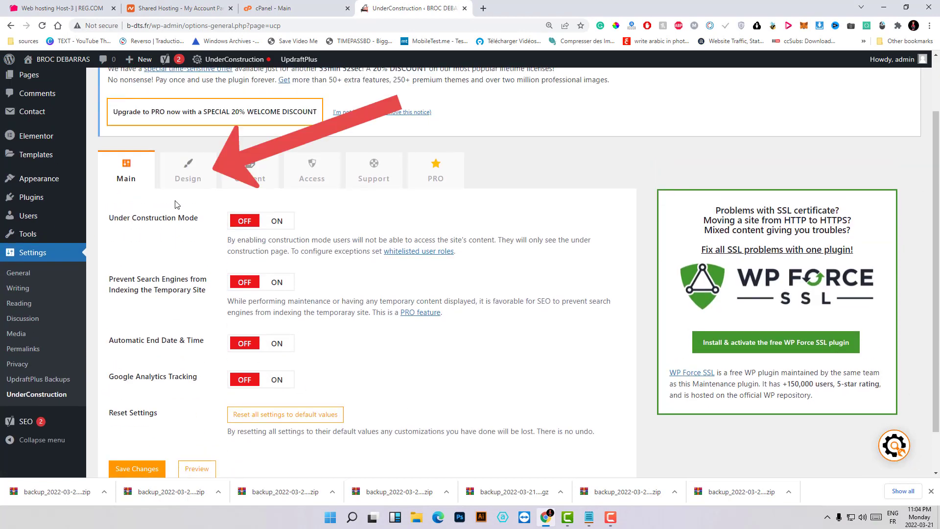
left_click(188, 173)
scroll(528, 341, "up", 1)
scroll(410, 318, "down", 2)
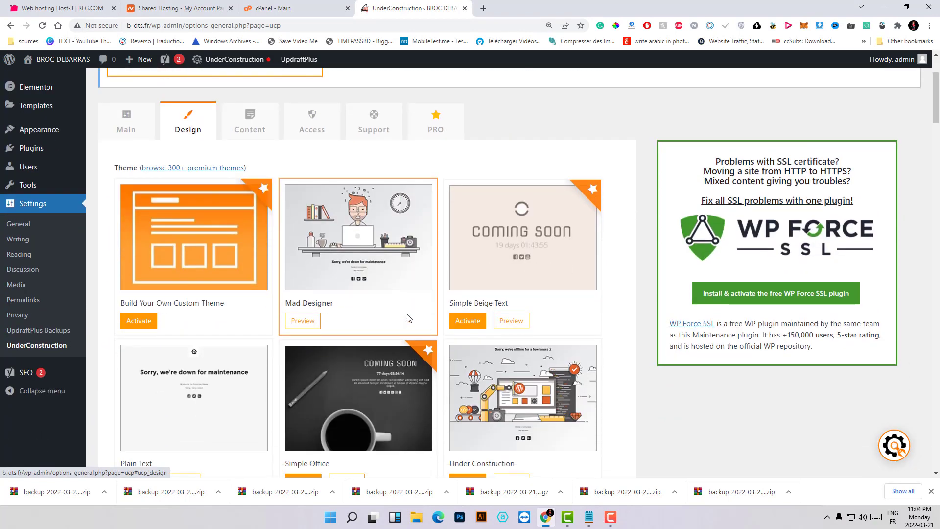
scroll(304, 350, "down", 3)
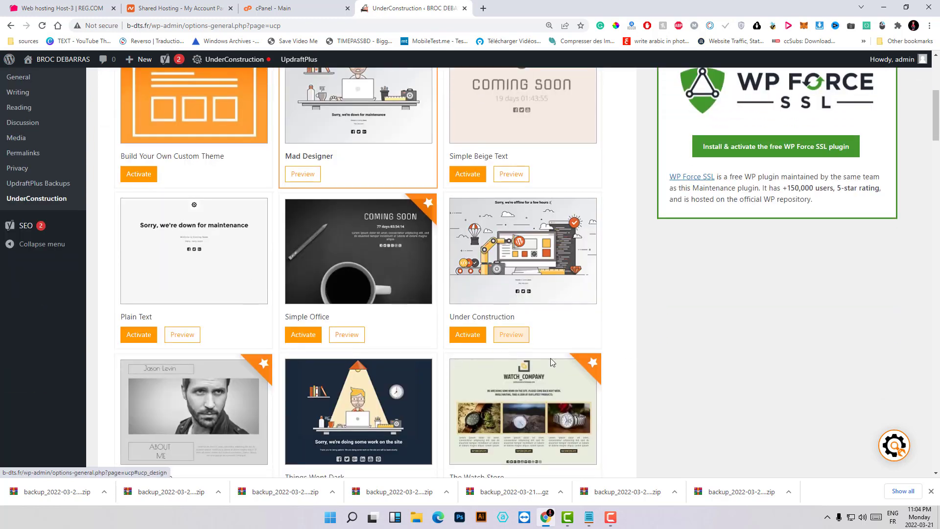
scroll(385, 443, "down", 3)
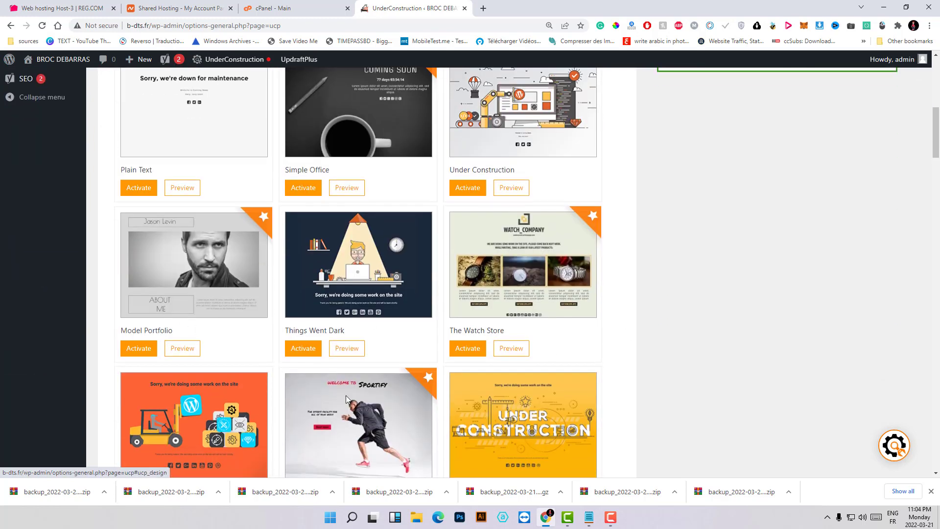
scroll(394, 439, "down", 4)
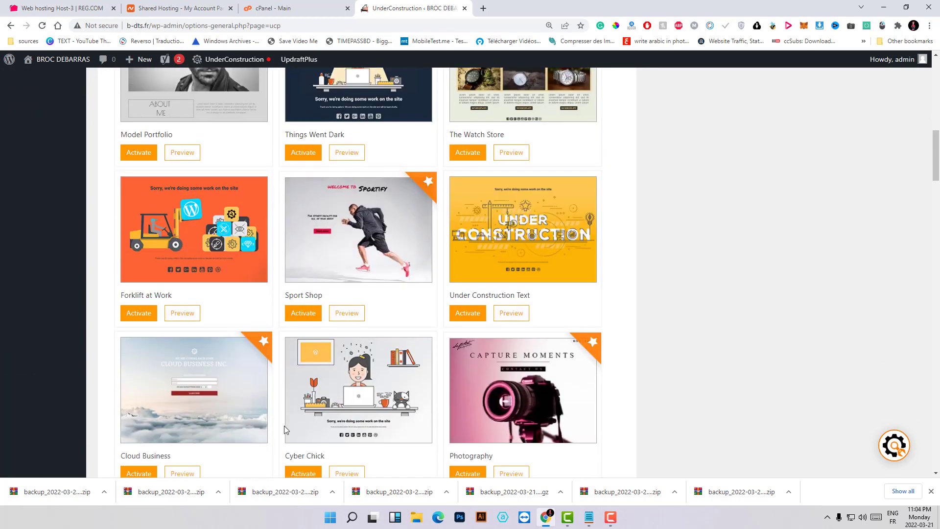
scroll(366, 289, "down", 3)
scroll(561, 383, "down", 1)
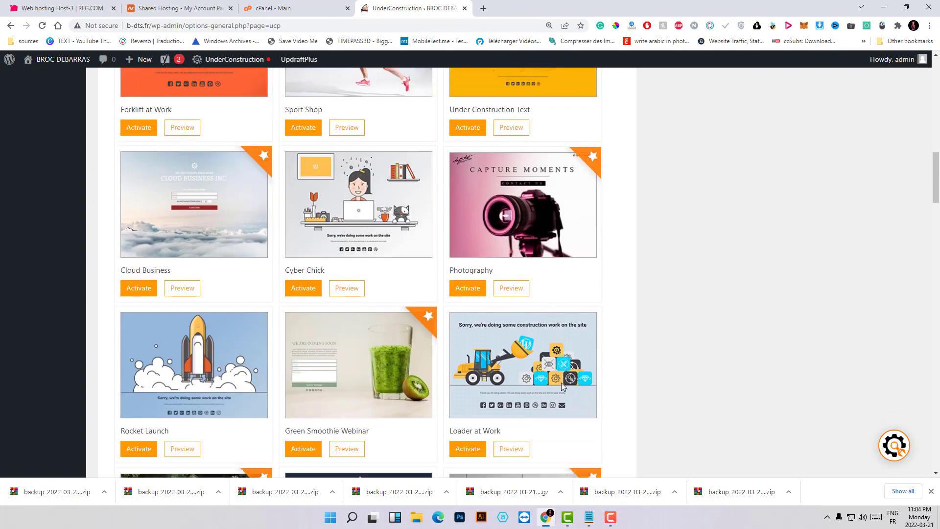
scroll(561, 376, "up", 13)
scroll(561, 375, "up", 3)
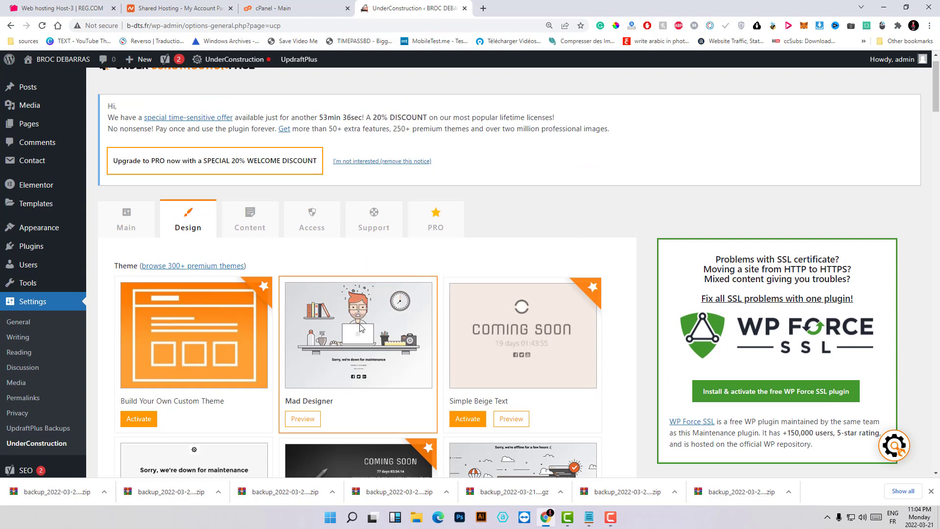
scroll(289, 433, "down", 15)
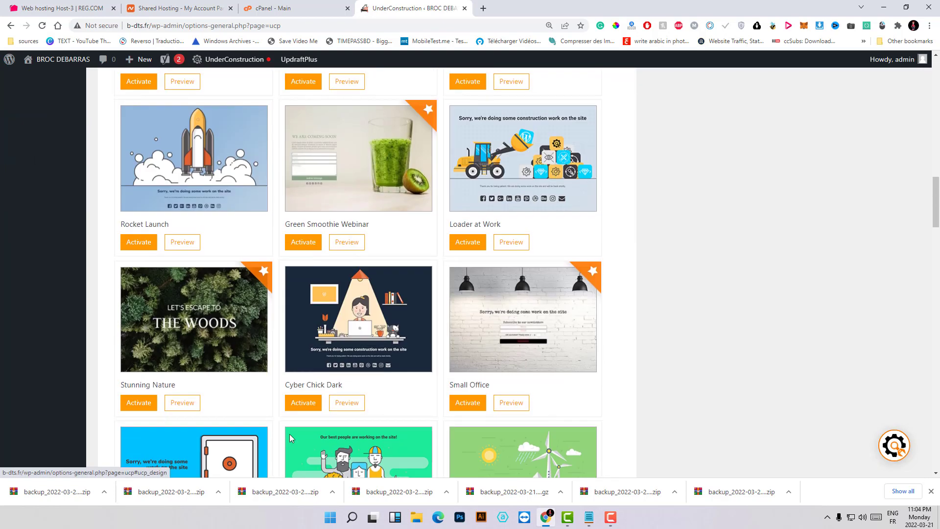
scroll(290, 434, "up", 13)
scroll(289, 433, "up", 3)
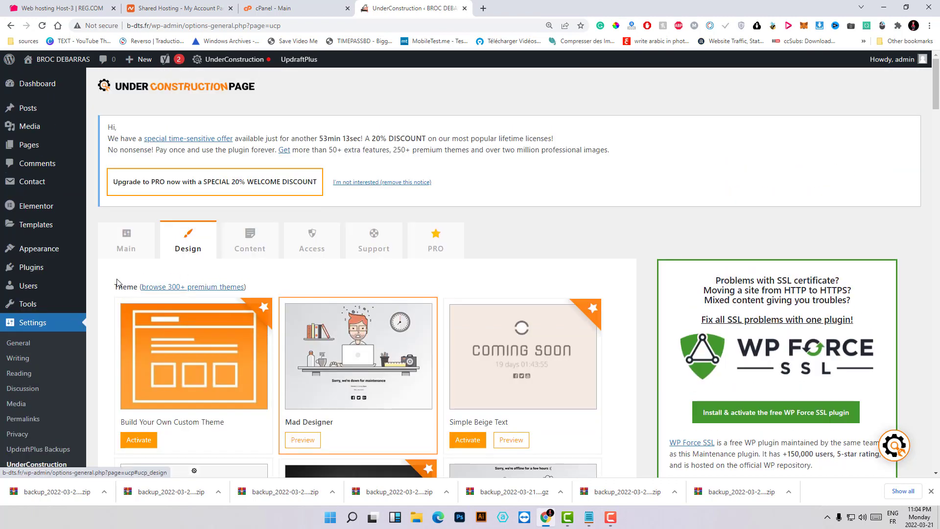
Step: Return to the plugin's main settings and turn Under Construction Mode on for the site
left_click(128, 245)
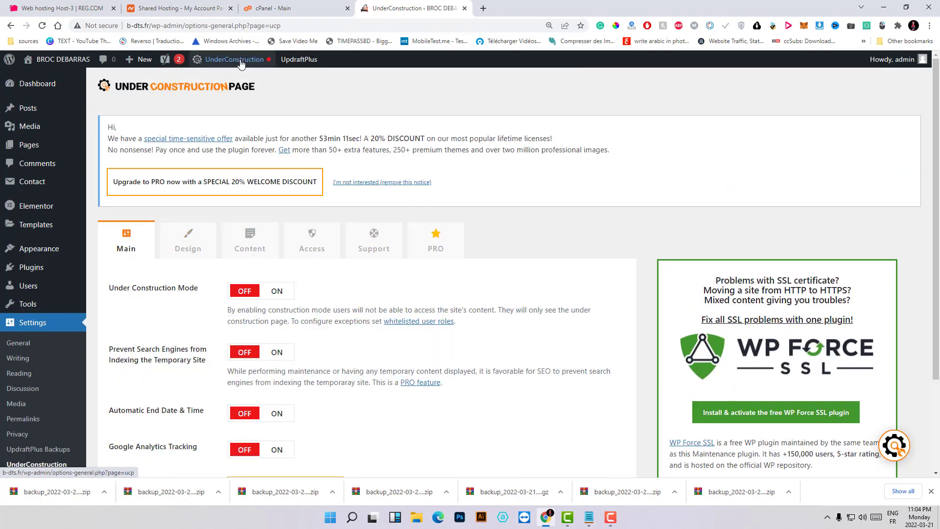
mouse_move(235, 59)
left_click(307, 80)
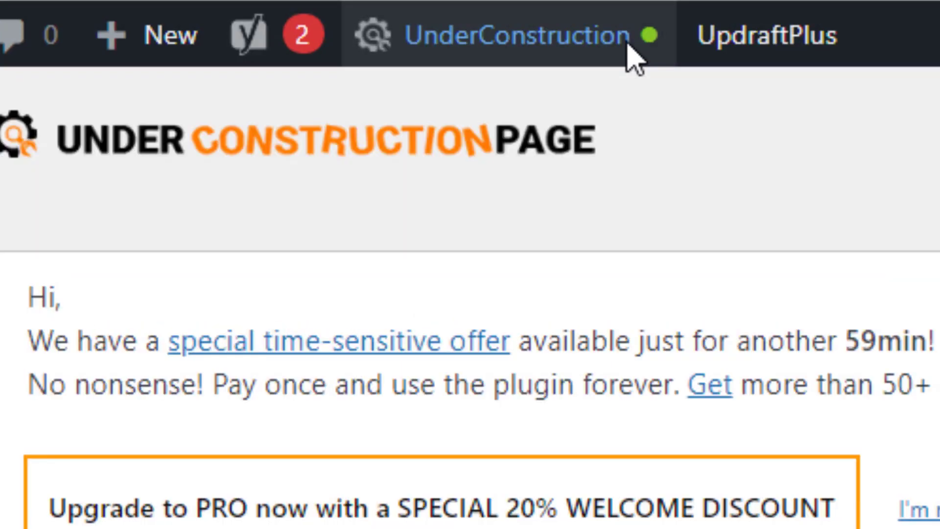
mouse_move(556, 46)
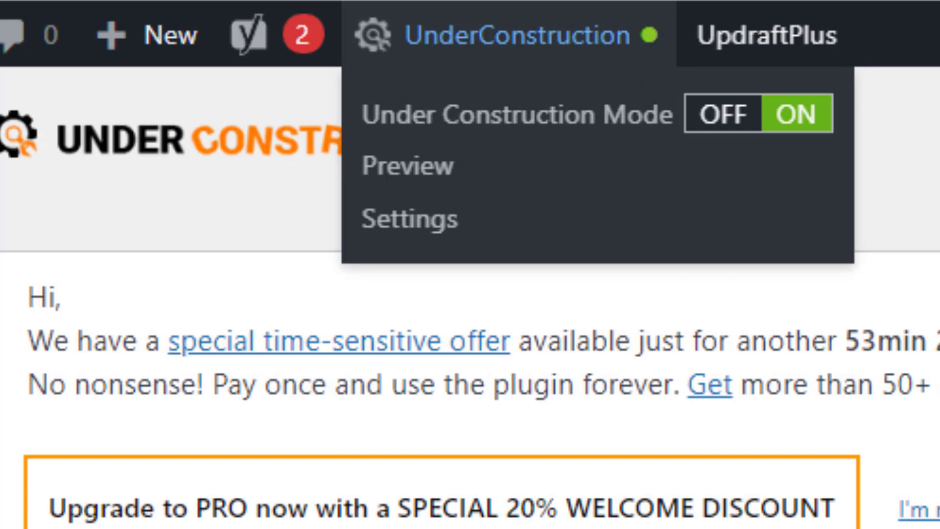
mouse_move(638, 42)
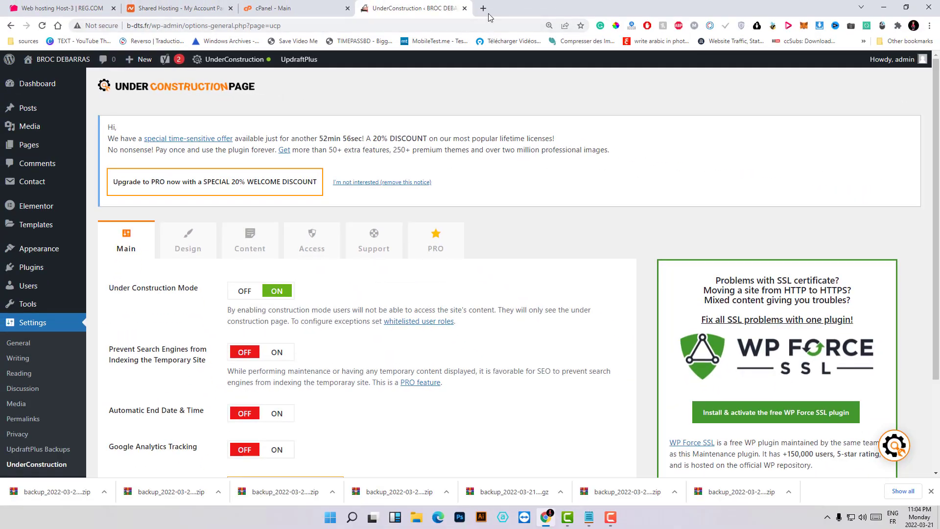
Step: Open b-dts.fr in a new browser tab and dismiss the whitelisted-user notice on the page
left_click(483, 8)
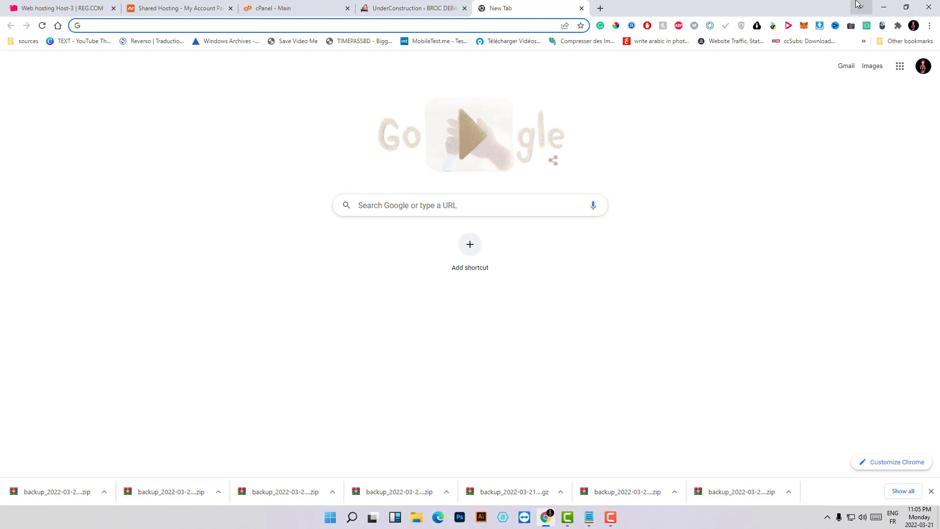
type("b")
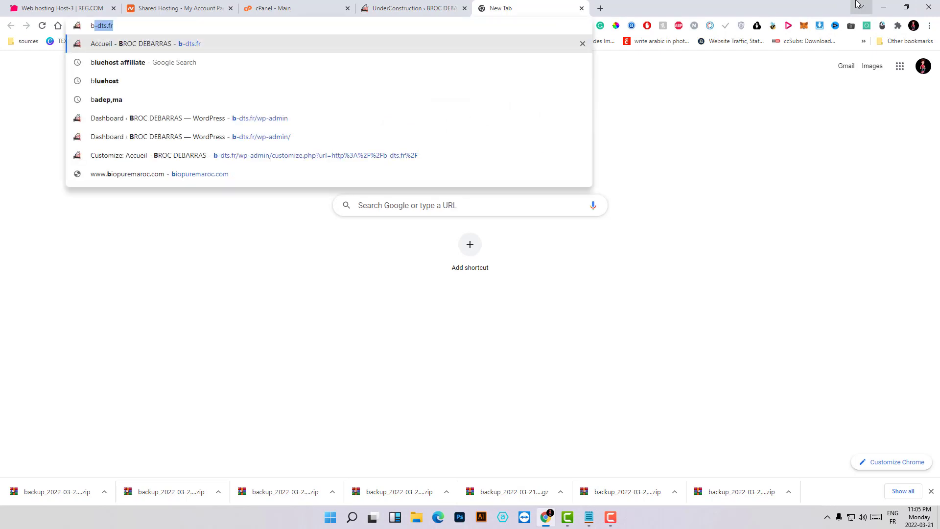
key("Return")
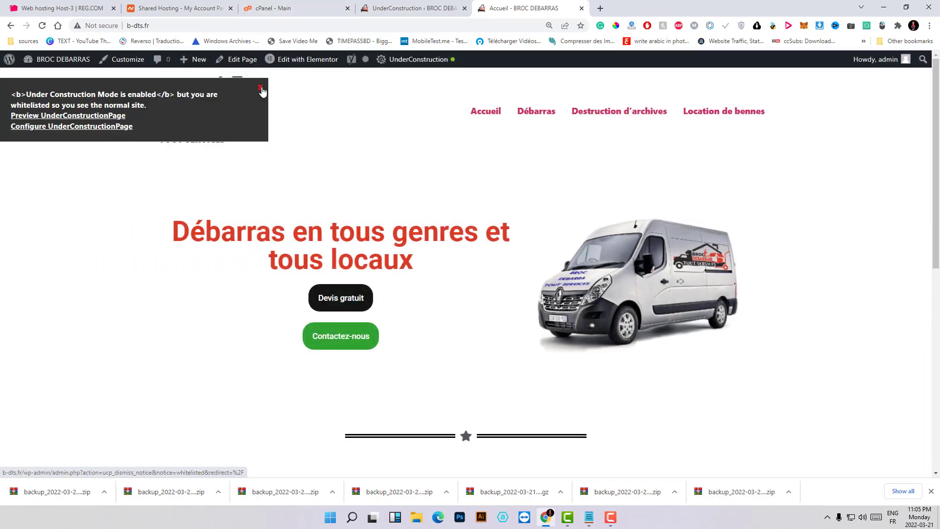
left_click(262, 92)
Step: Visit b-dts.fr in an Incognito window to check the maintenance page as a logged-out visitor
left_click(930, 26)
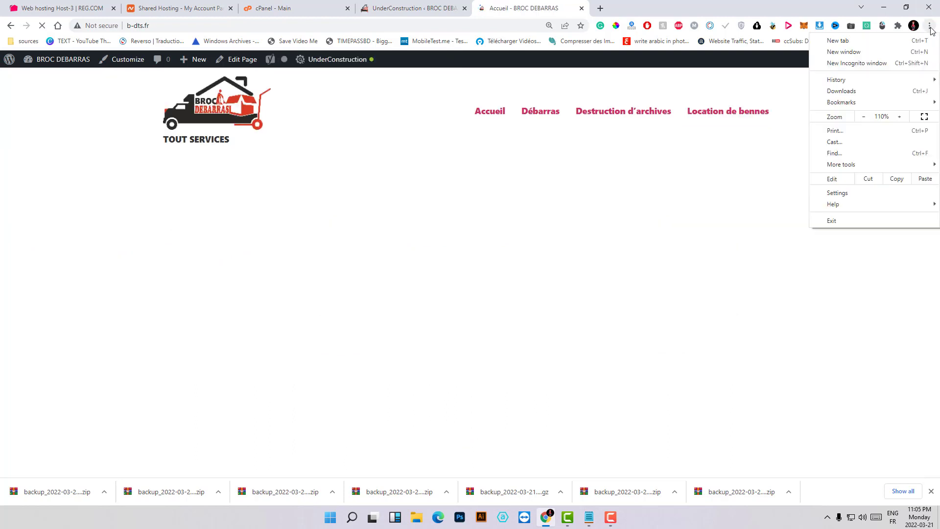
left_click(866, 62)
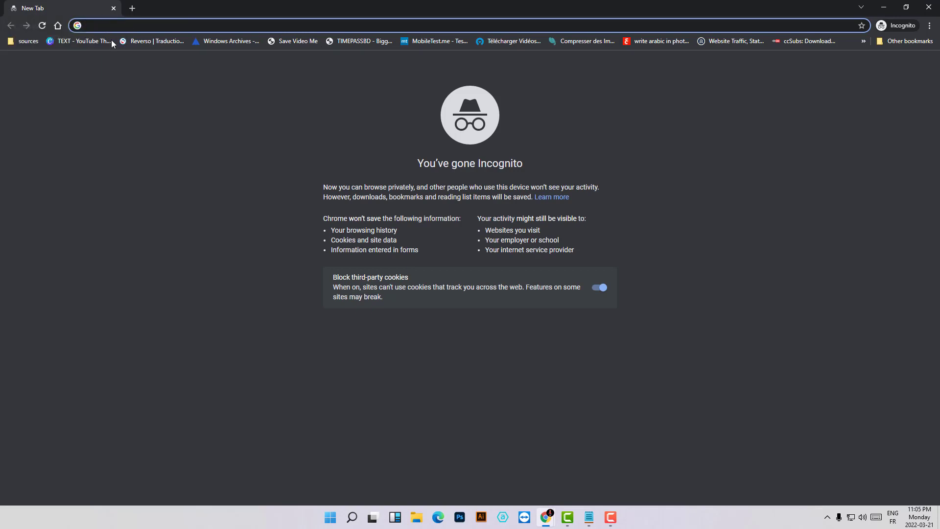
type("b-dts.fr")
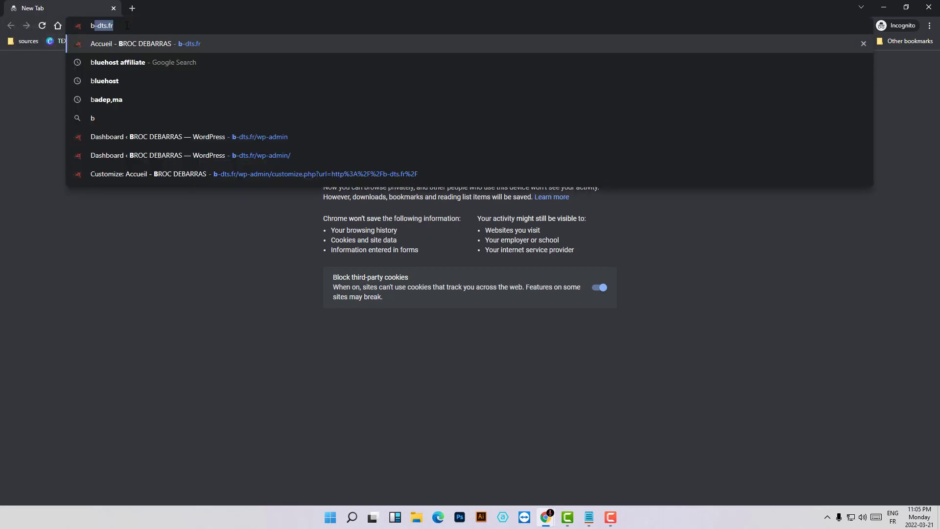
key("Return")
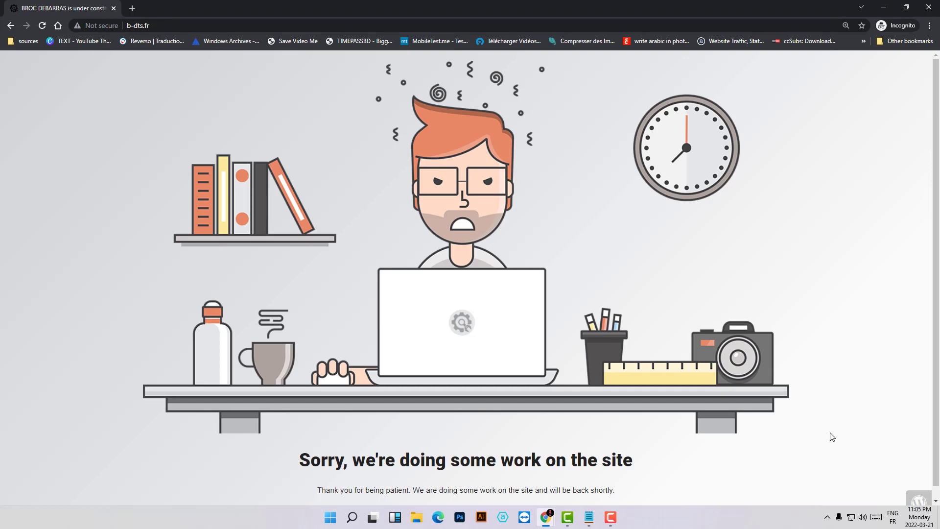
scroll(866, 412, "down", 1)
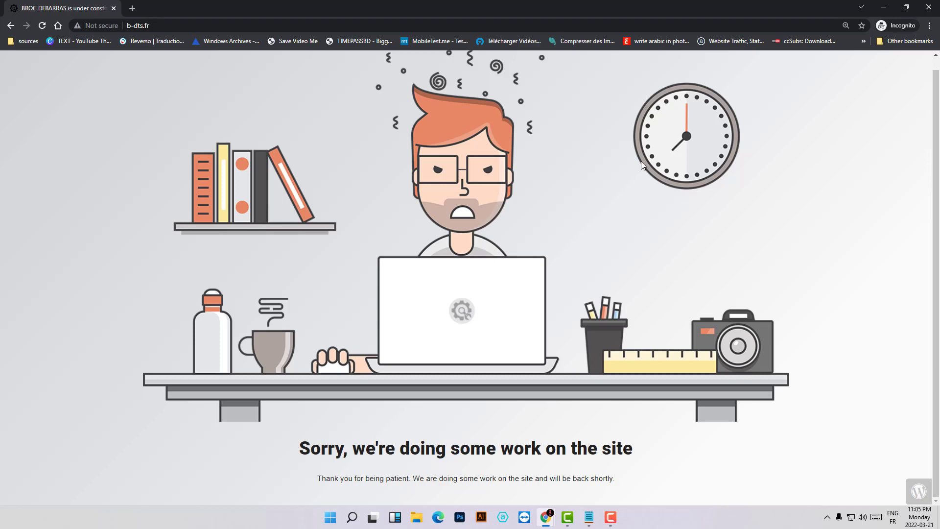
Step: Review the two new hosting nameservers listed in the website migration note
left_click(884, 7)
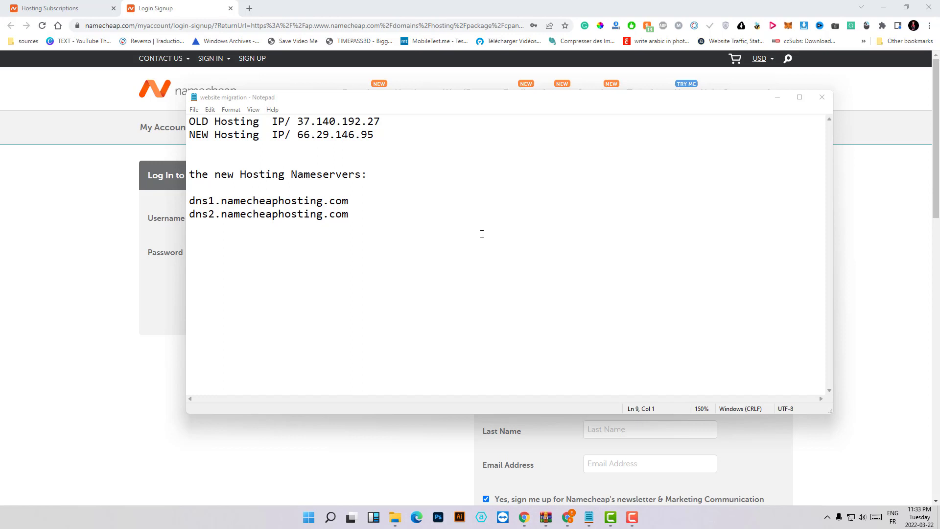
triple_click(328, 204)
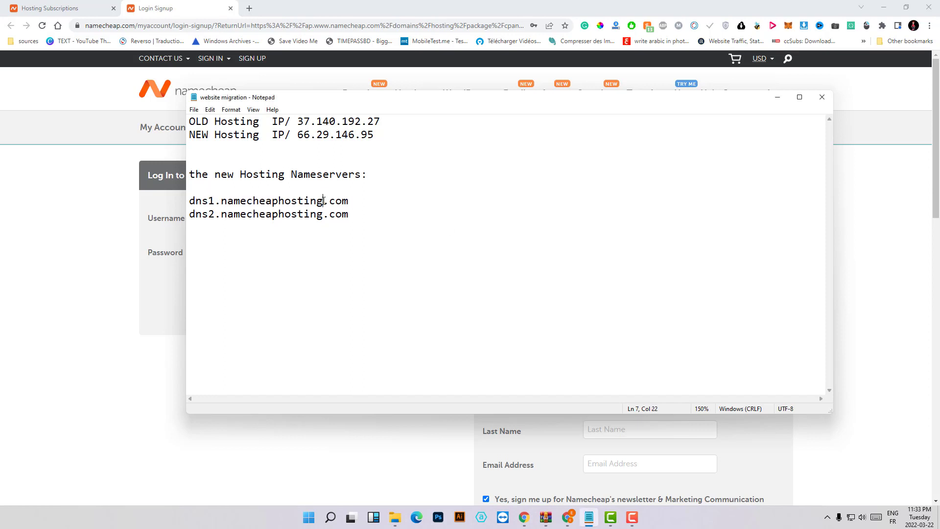
triple_click(313, 215)
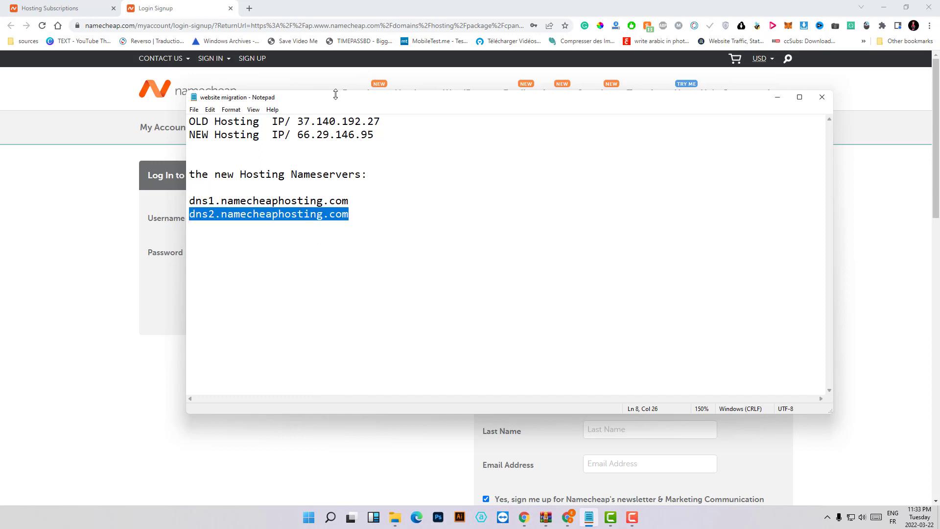
left_click_drag(335, 94, 361, 96)
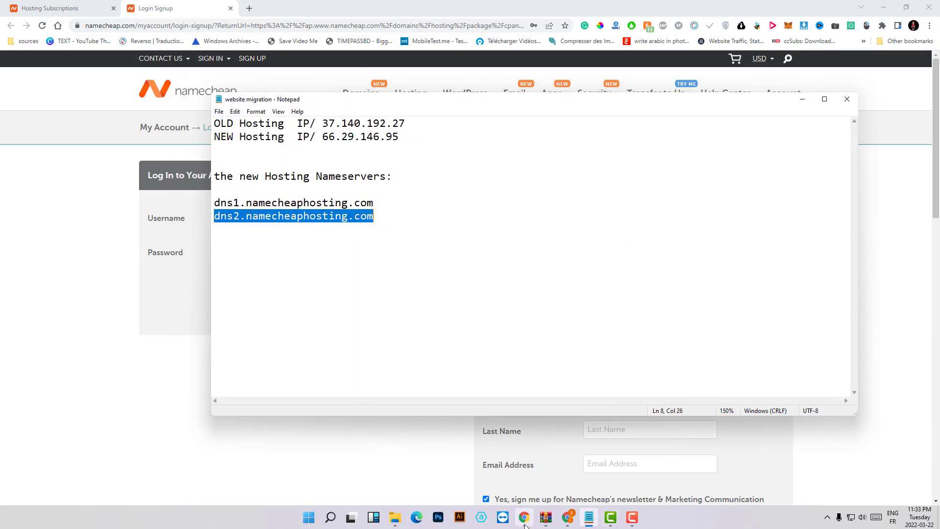
Step: Switch to Google Domains, open the DNS settings of b-dts.fr and expand its list of custom nameservers
mouse_move(519, 527)
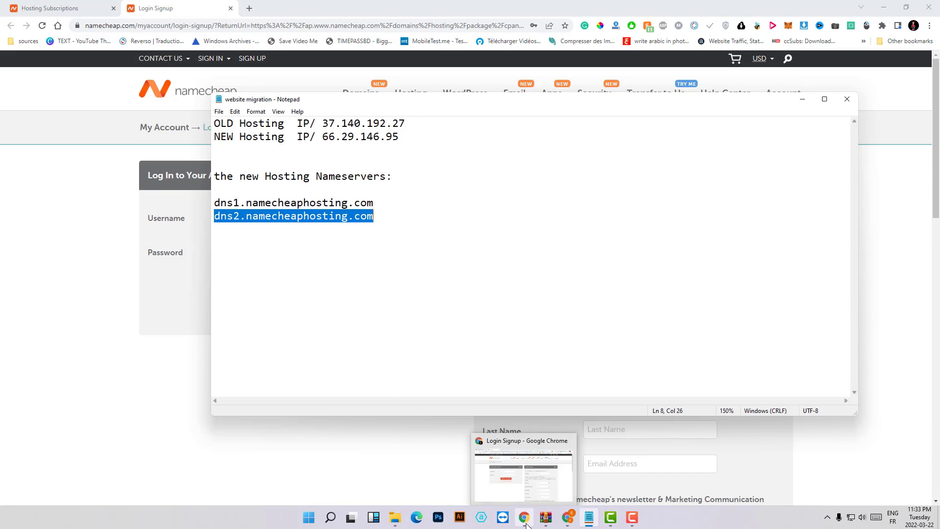
left_click(568, 518)
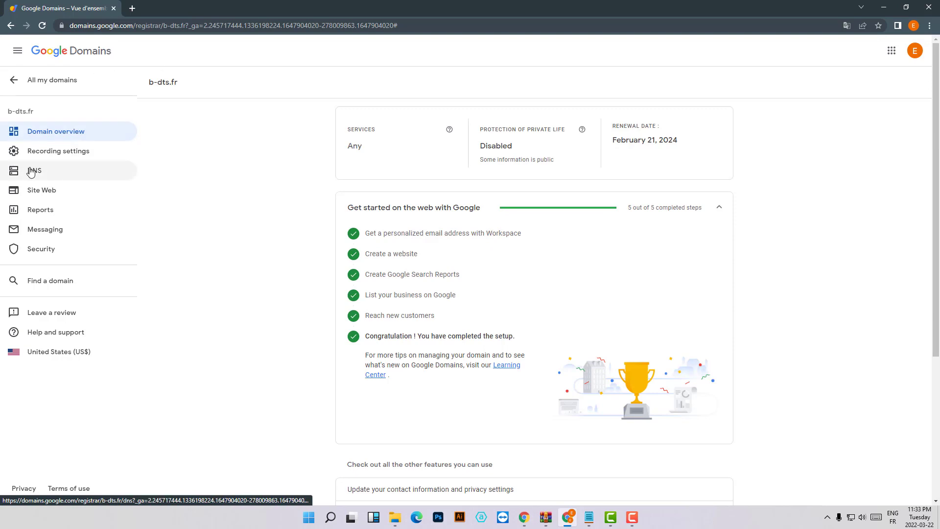
left_click(104, 174)
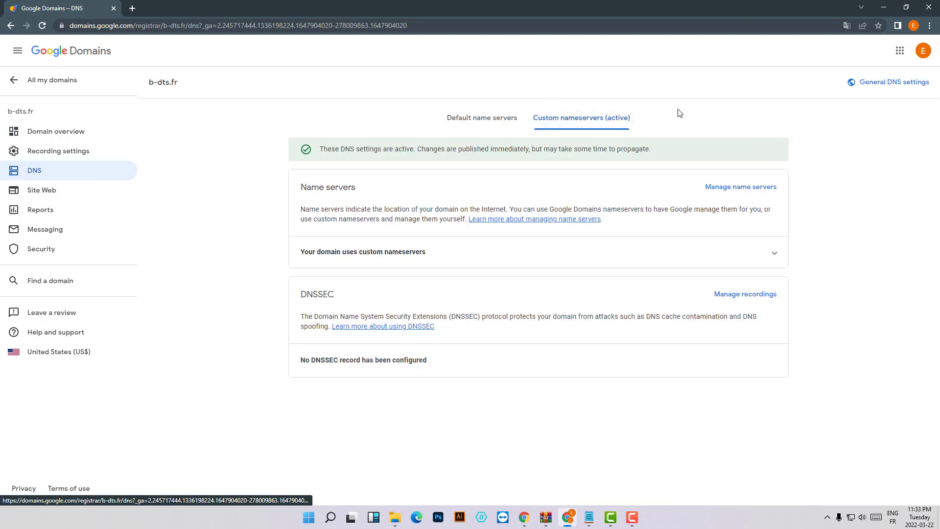
left_click(420, 259)
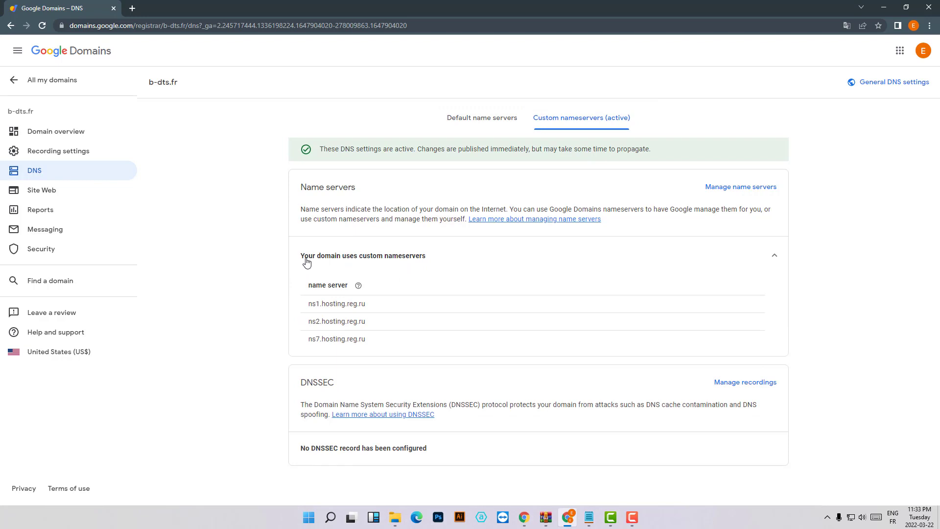
double_click(363, 302)
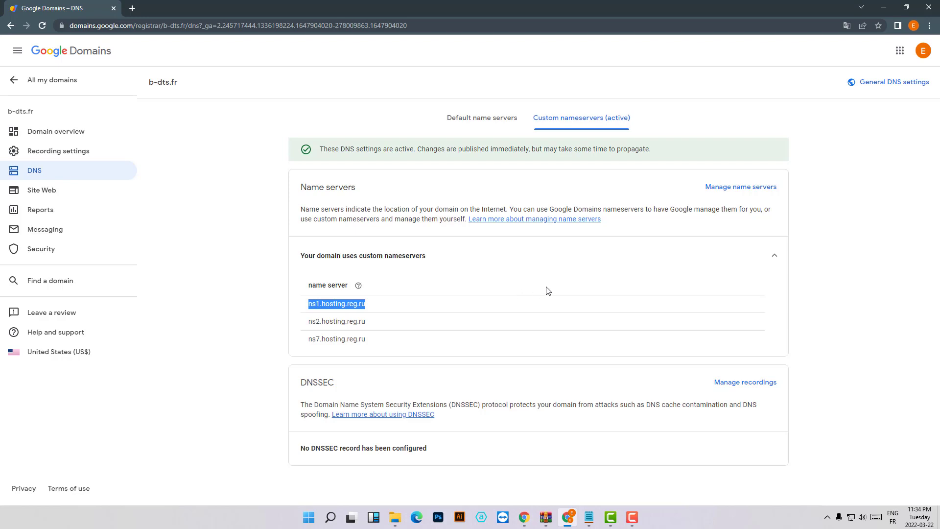
Step: Edit the domain's name servers and replace the first one with dns1.namecheaphosting.com copied from the website migration note
left_click(719, 191)
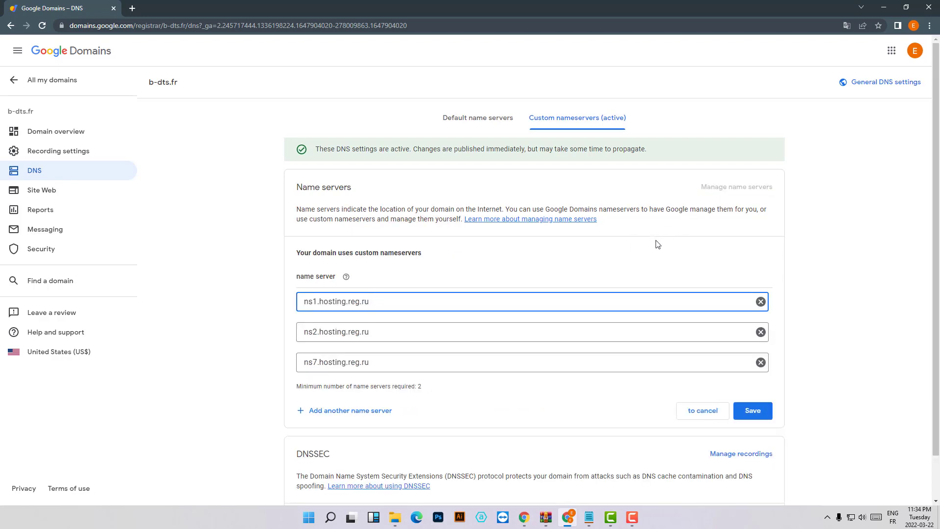
double_click(384, 303)
left_click(587, 522)
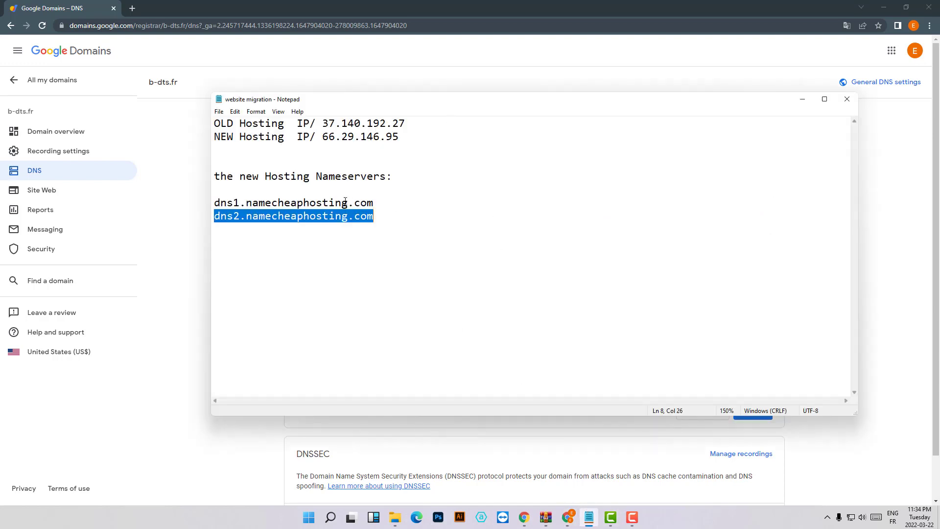
left_click_drag(373, 203, 237, 201)
key("ctrl+c")
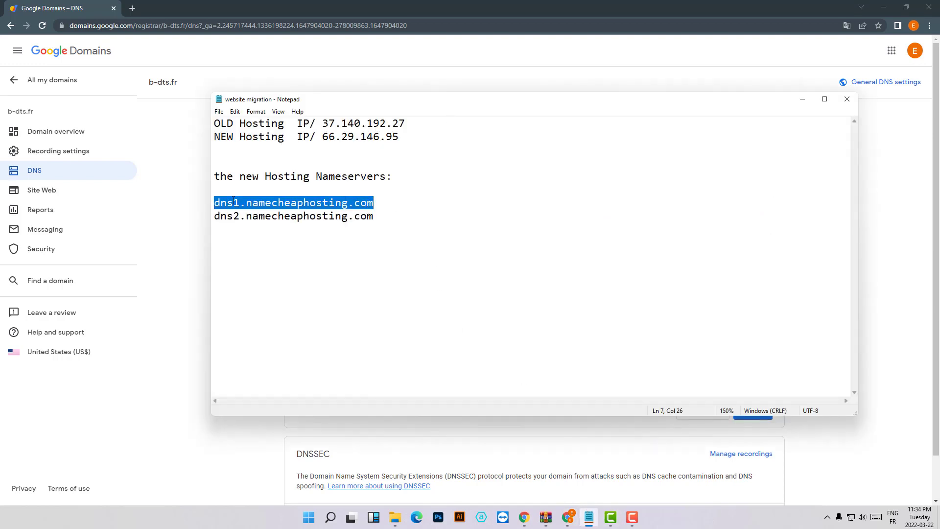
key("alt+Tab")
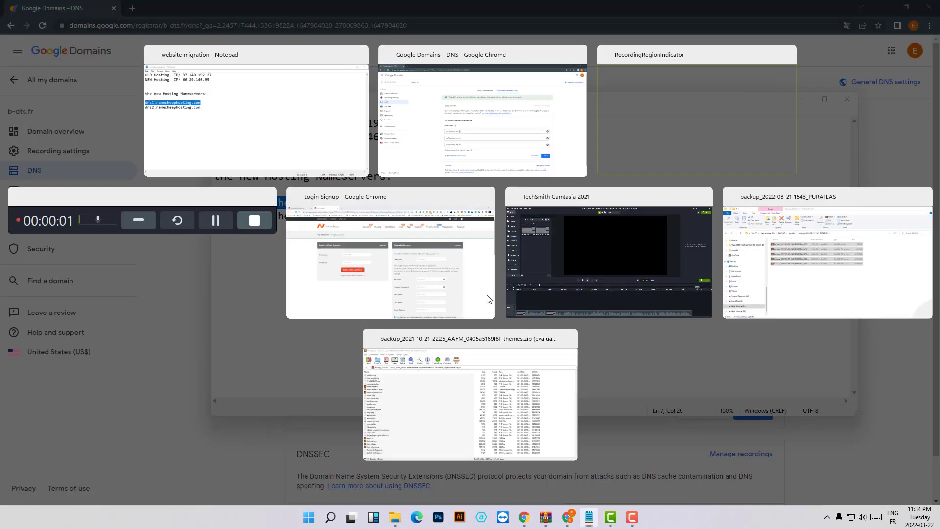
key("ctrl+a")
key("ctrl+v")
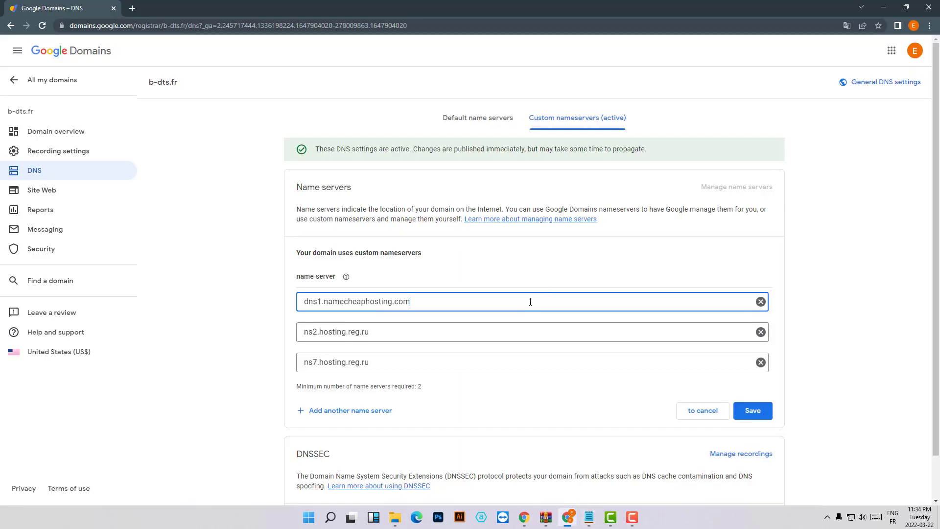
Step: Replace the second name server with dns2.namecheaphosting.com copied from the website migration note
key("alt+Tab")
left_click_drag(213, 216, 374, 216)
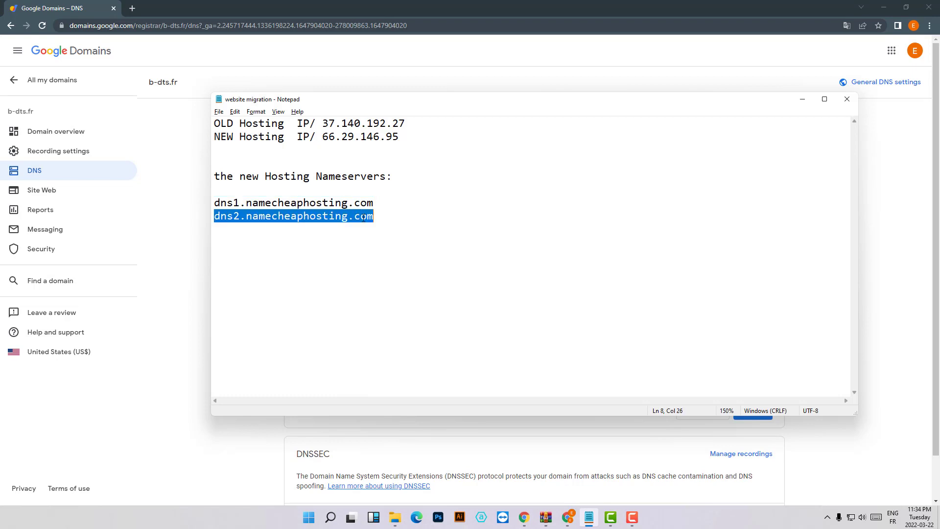
left_click(367, 216)
left_click_drag(214, 216, 373, 216)
key("ctrl+c")
key("alt+Tab")
left_click(419, 337)
key("ctrl+a")
key("ctrl+v")
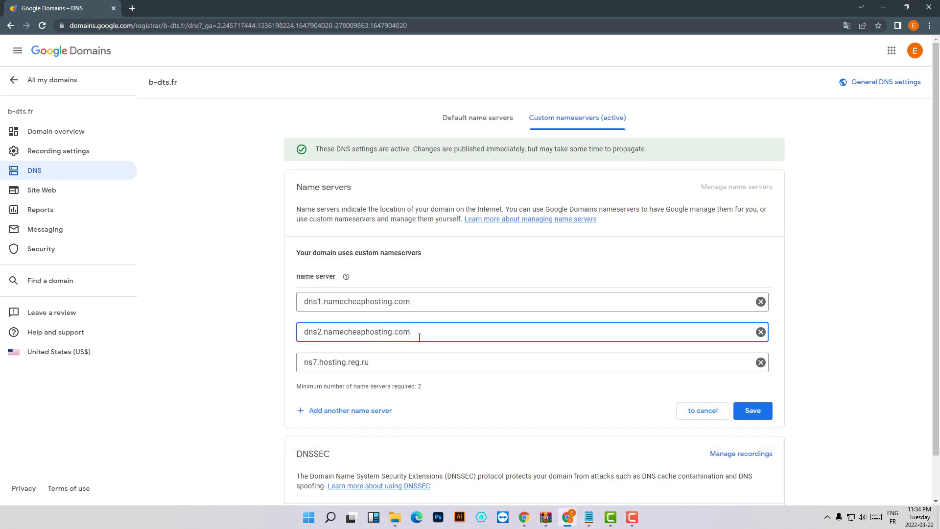
Step: Remove the third name server entry and save the domain's custom nameservers
left_click(414, 362)
key("ctrl+a")
key("BackSpace")
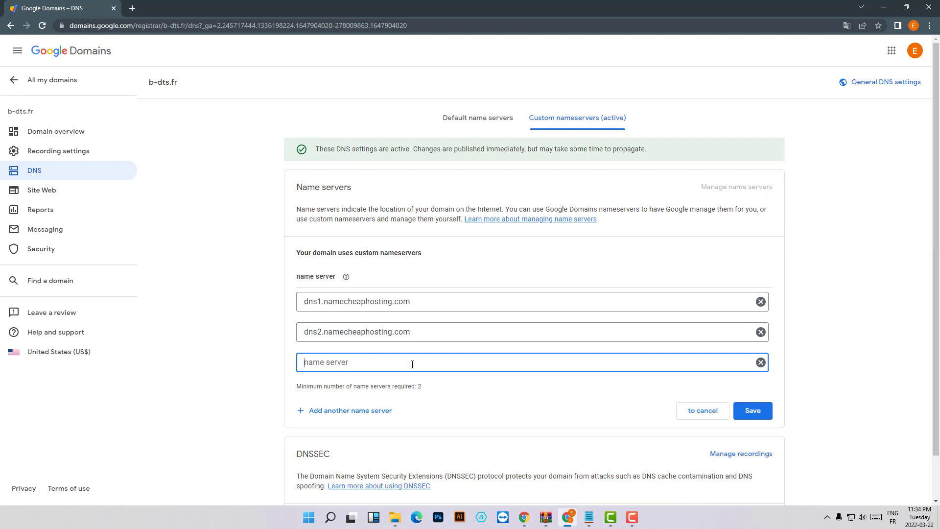
left_click(761, 362)
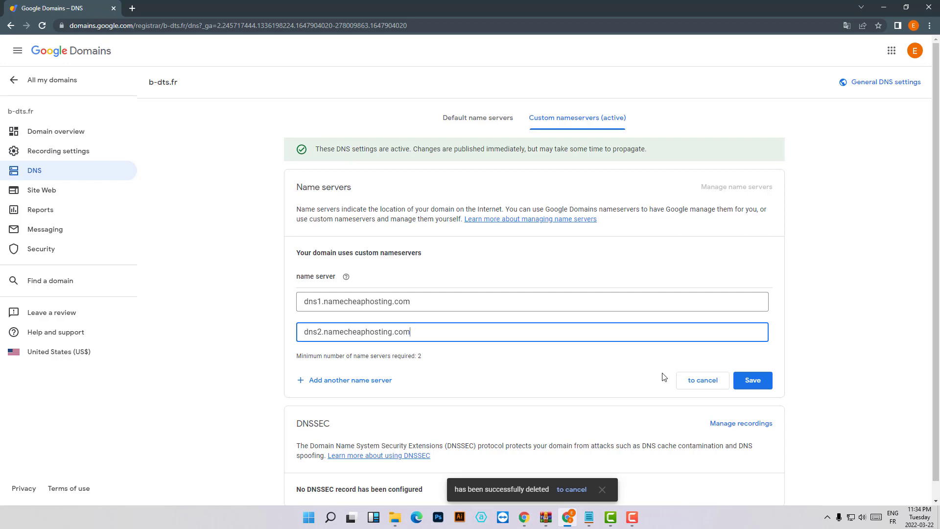
left_click(752, 383)
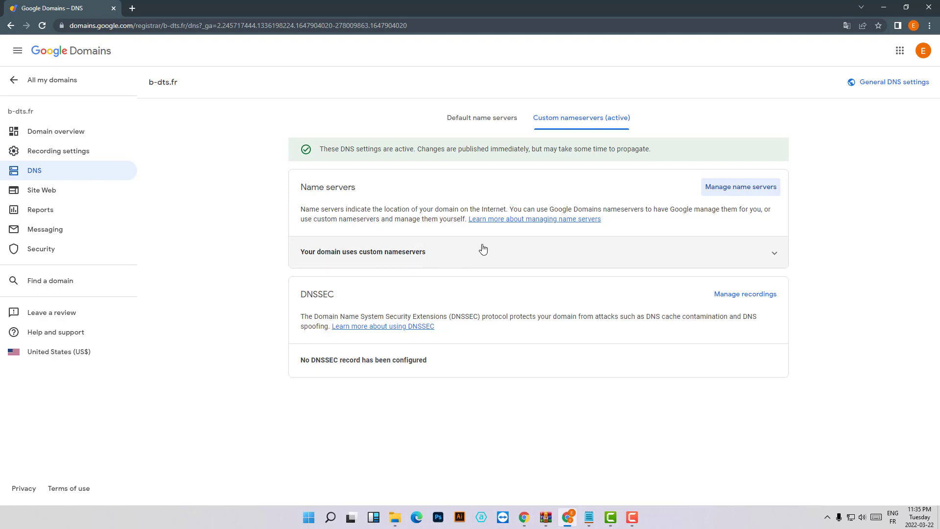
Step: Visit b-dts.fr in a new tab of the other Chrome window to check the site, and dismiss the translation popup
left_click(883, 8)
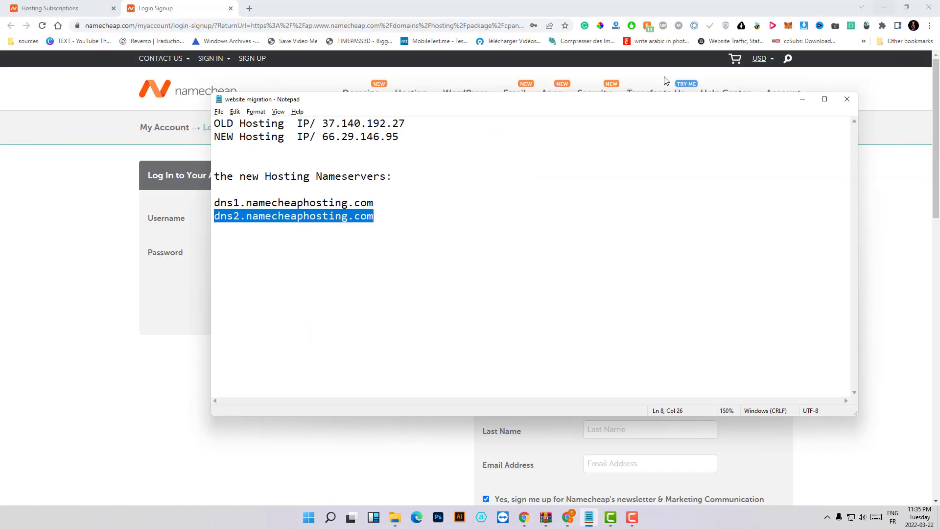
left_click(250, 8)
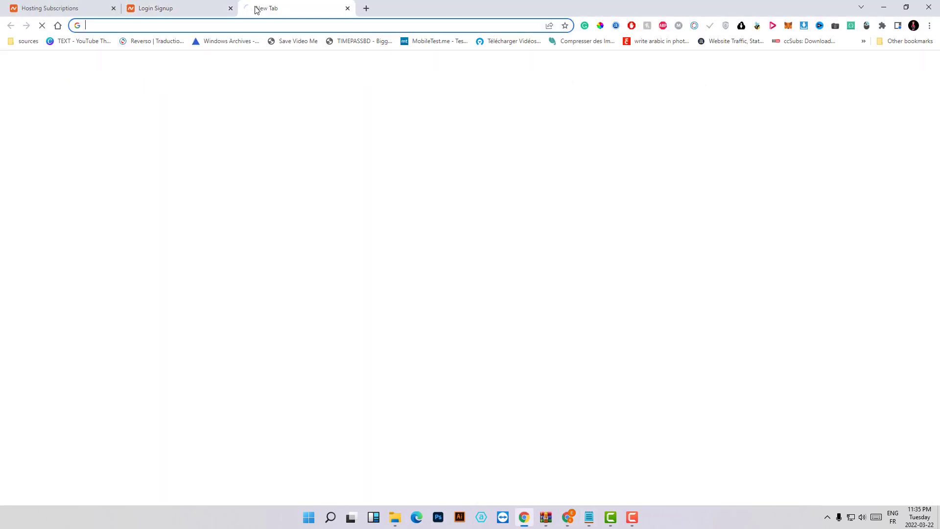
type("b")
key("Return")
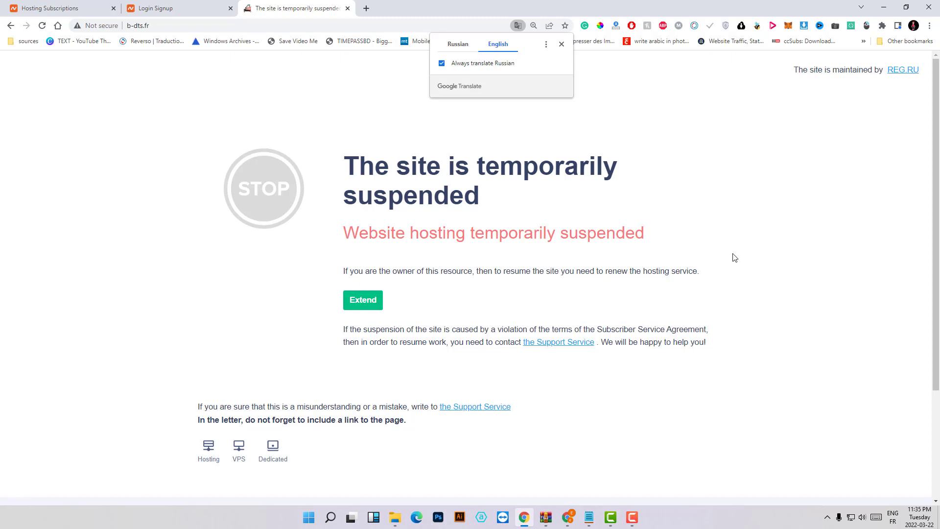
left_click(561, 48)
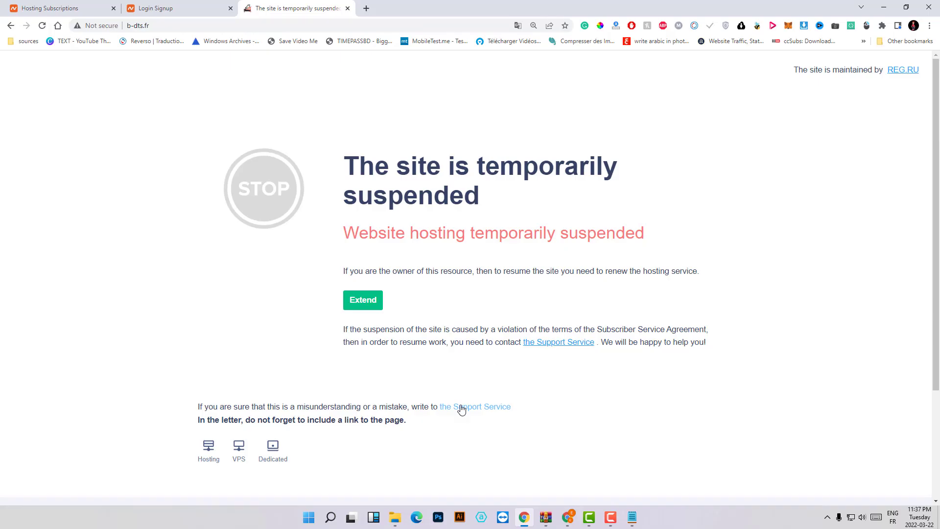
Step: Find Notepad through Windows search, run it as administrator and allow it to make changes to the device
left_click(332, 518)
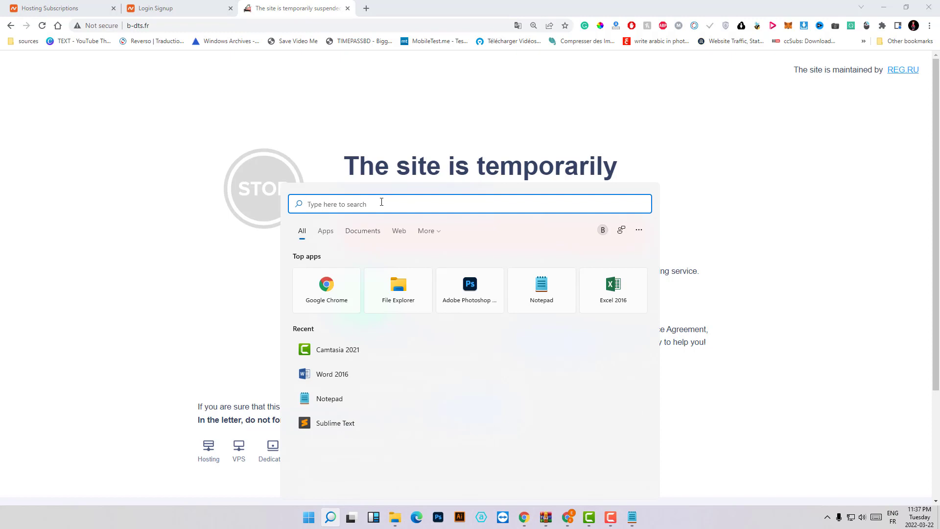
type("note")
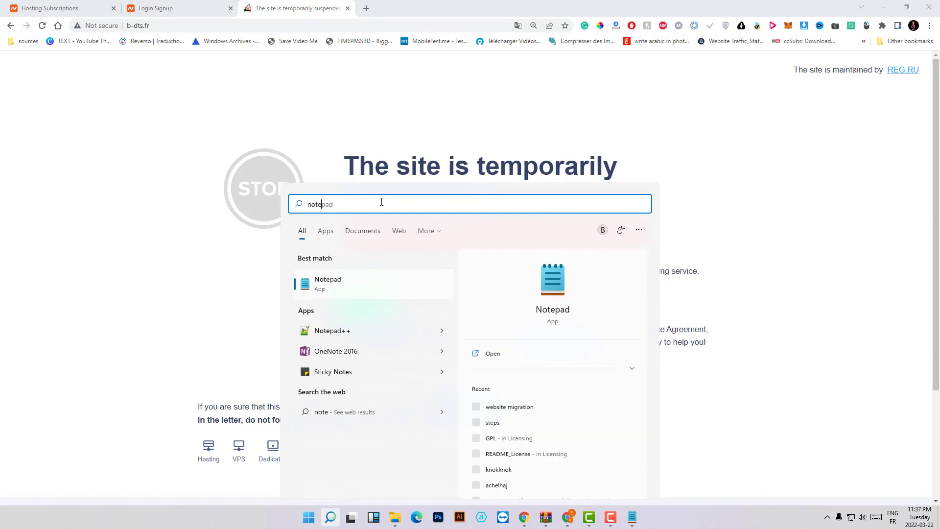
right_click(326, 289)
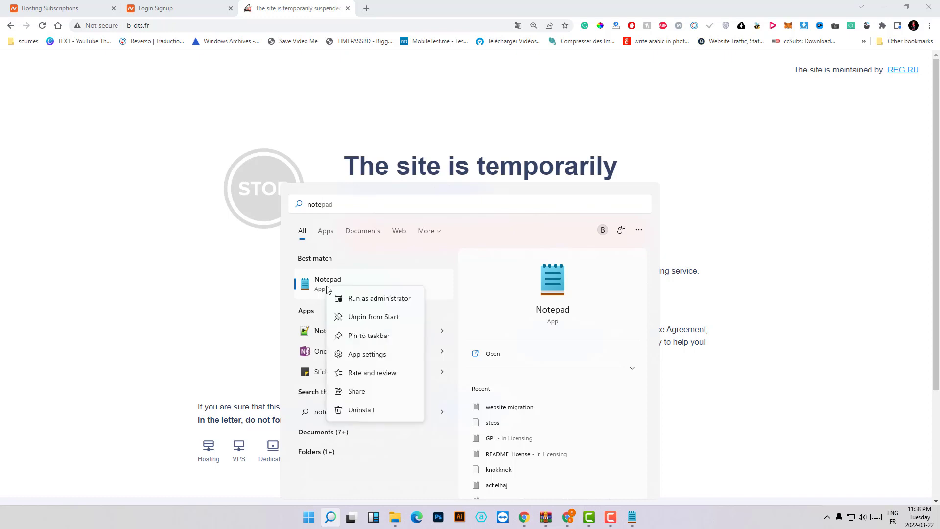
left_click(390, 304)
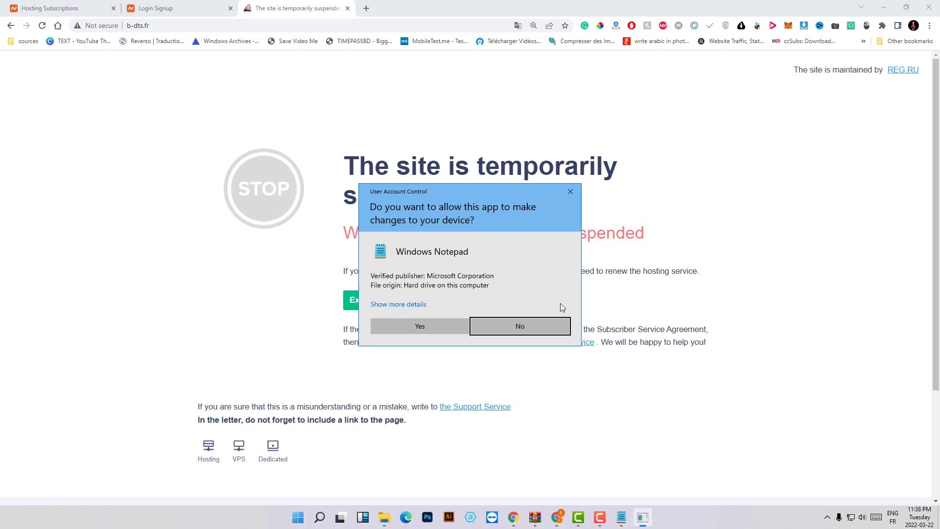
left_click(432, 322)
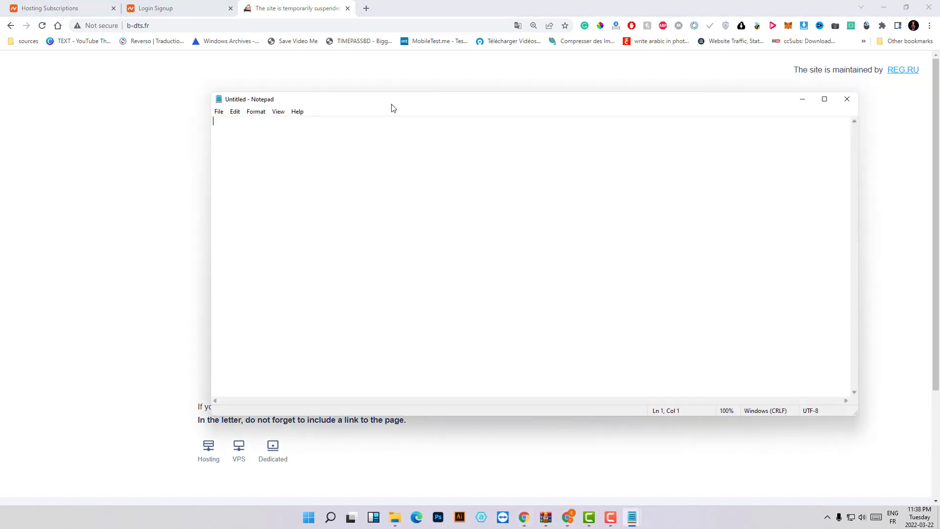
left_click_drag(394, 107, 398, 160)
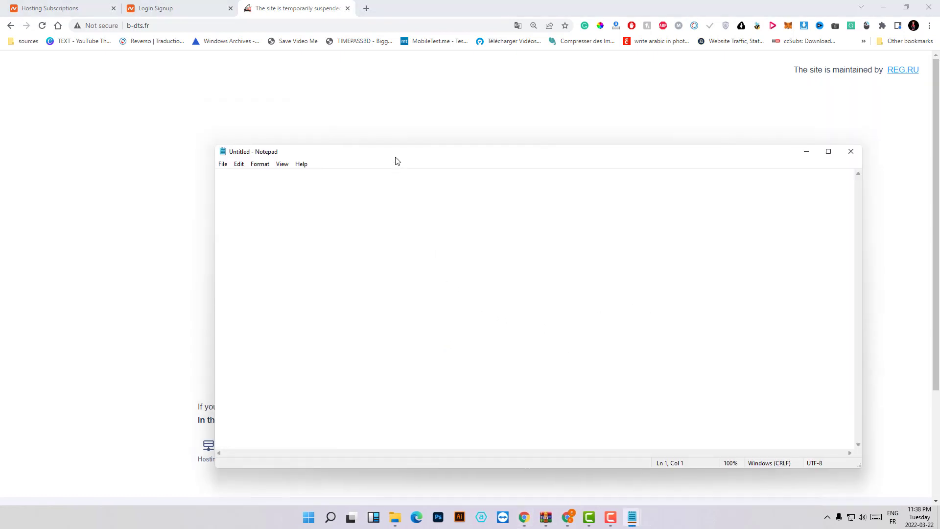
Step: Start opening a file in Notepad and browse from This PC to the Windows folder on Local Disk (C:)
left_click(223, 165)
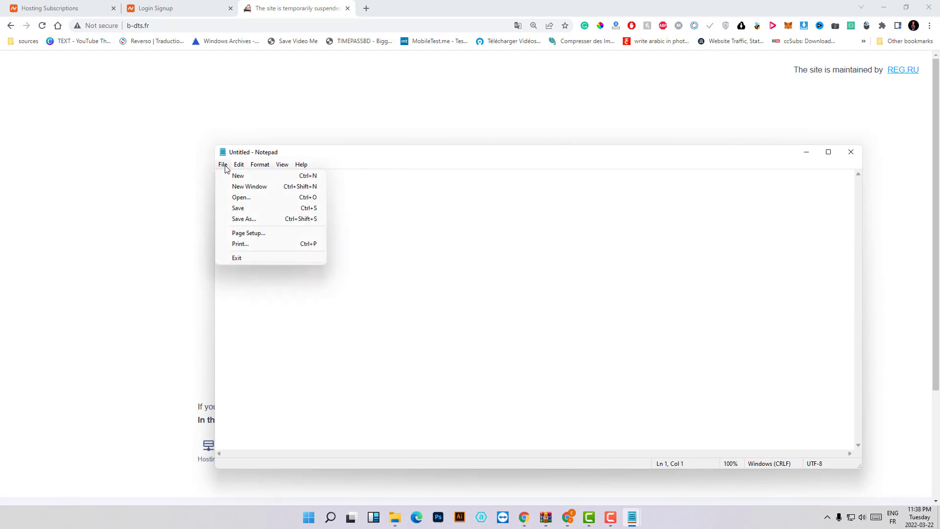
double_click(225, 164)
left_click(234, 198)
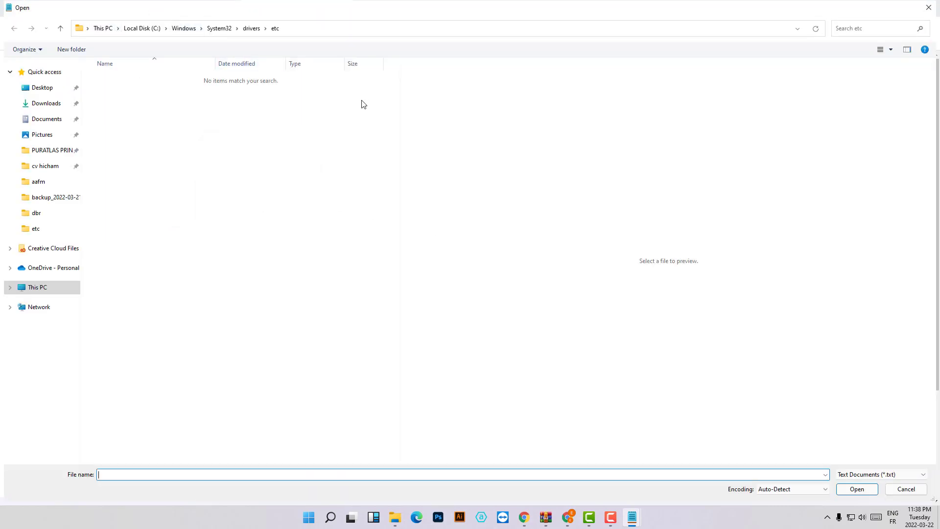
left_click(147, 28)
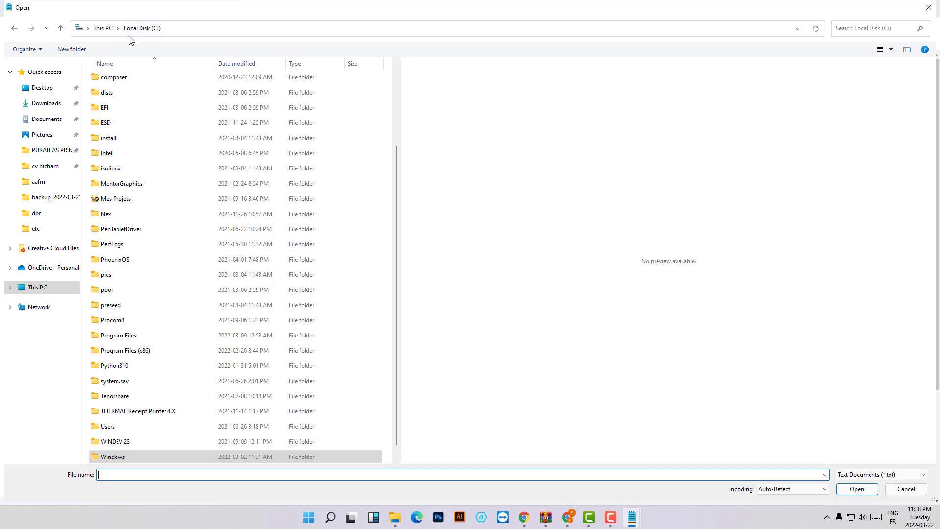
left_click(103, 28)
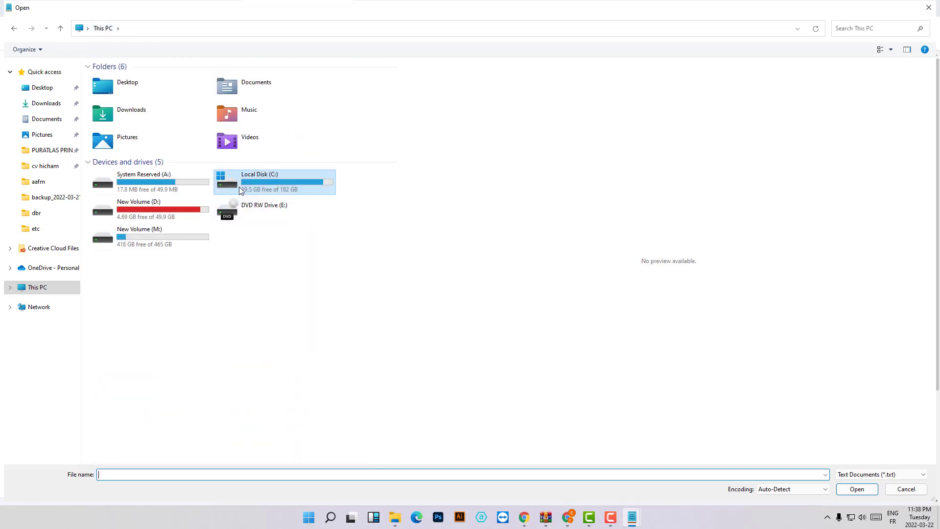
double_click(263, 181)
scroll(232, 287, "down", 3)
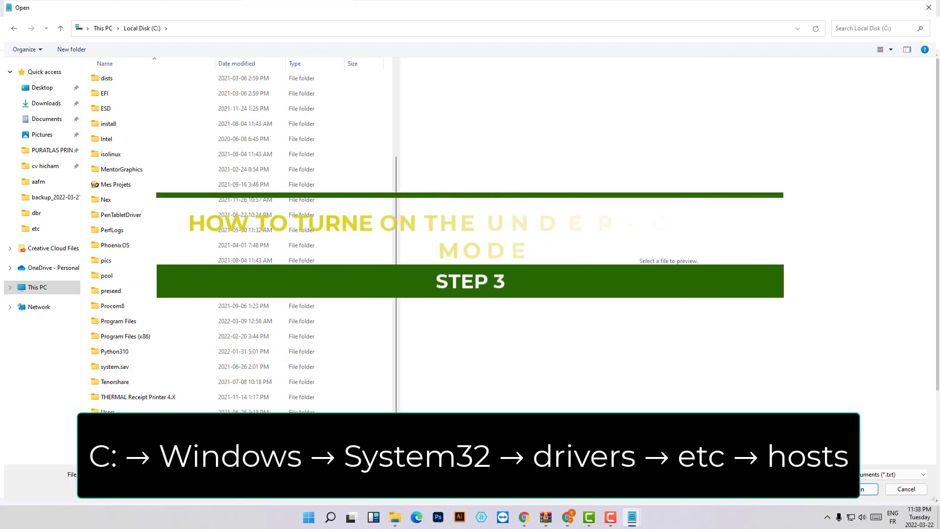
double_click(112, 427)
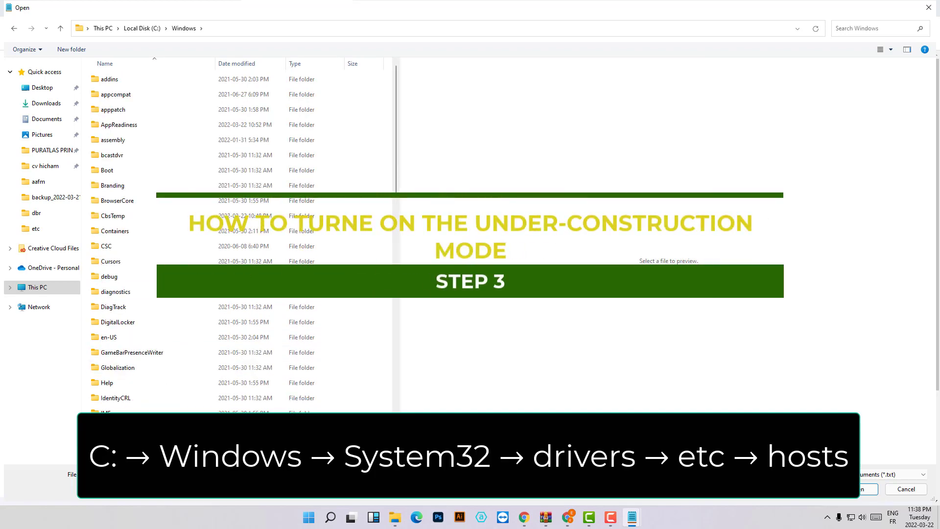
Step: Browse from the Windows folder into System32\drivers\etc
scroll(171, 306, "down", 15)
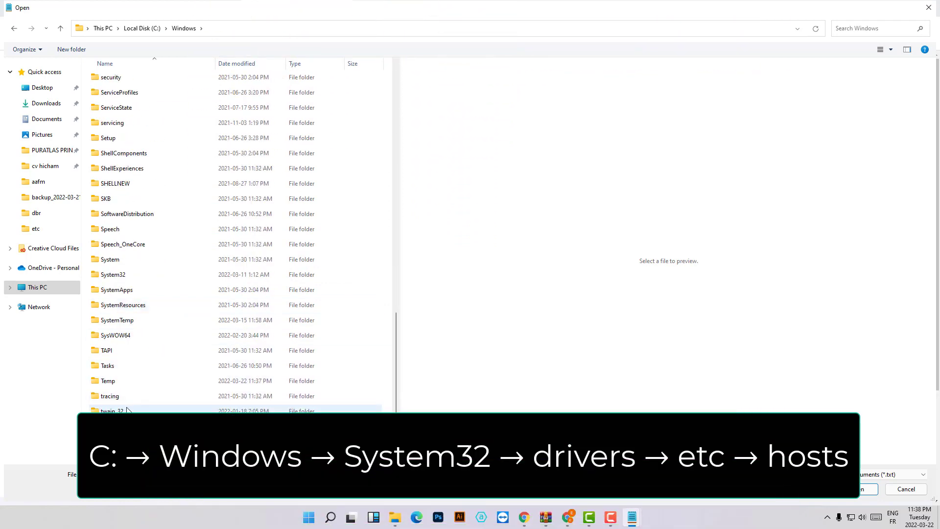
double_click(136, 275)
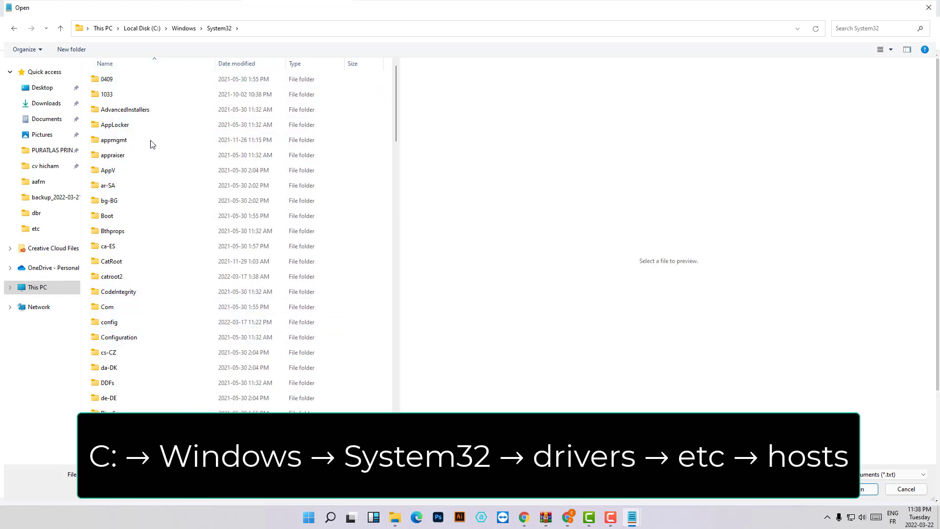
scroll(176, 233, "down", 2)
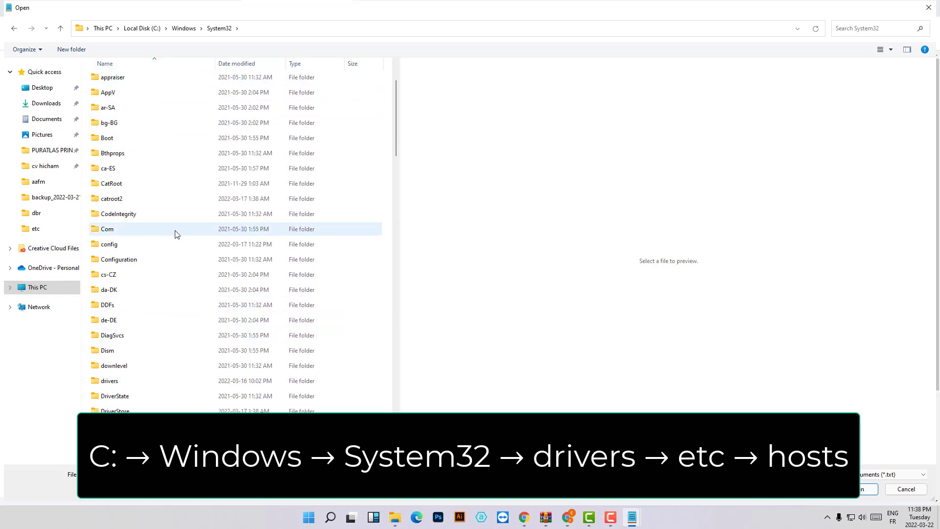
left_click(150, 385)
double_click(150, 385)
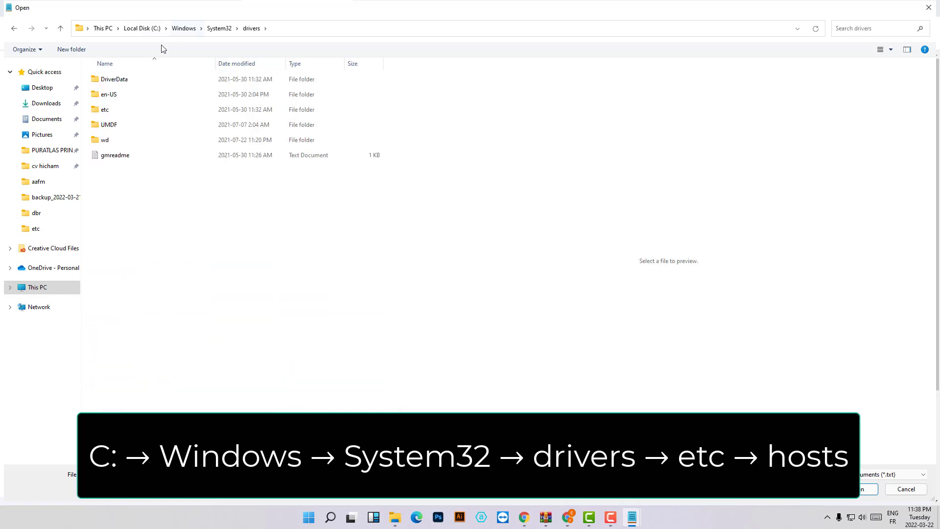
double_click(116, 112)
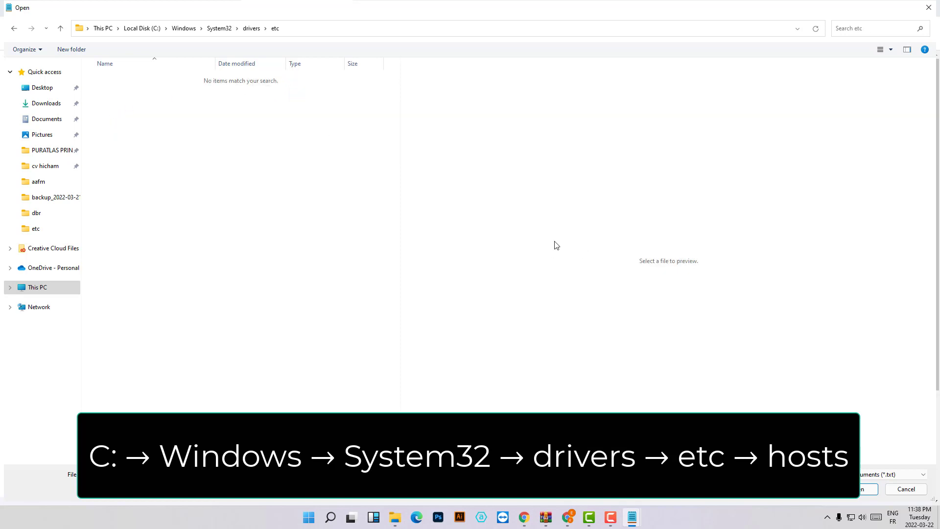
Step: List all file types in the etc folder and open the hosts file
left_click(881, 475)
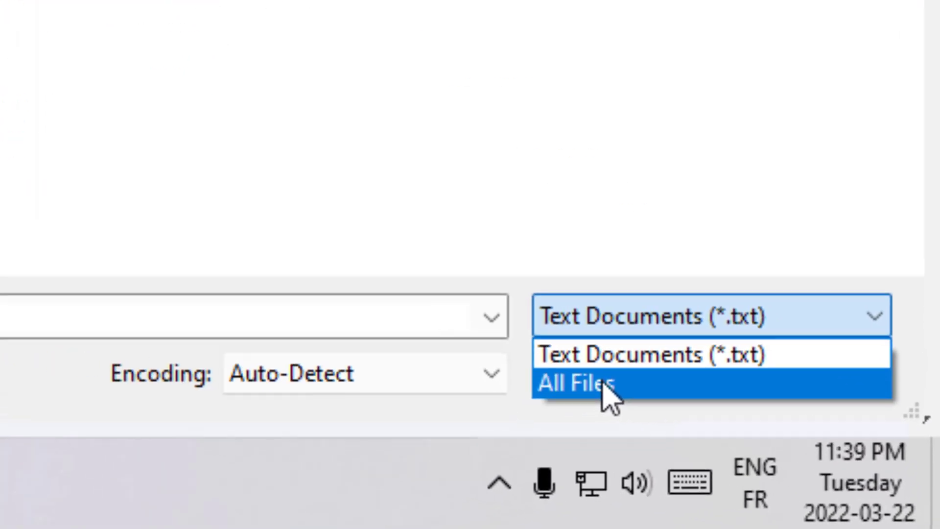
left_click(605, 384)
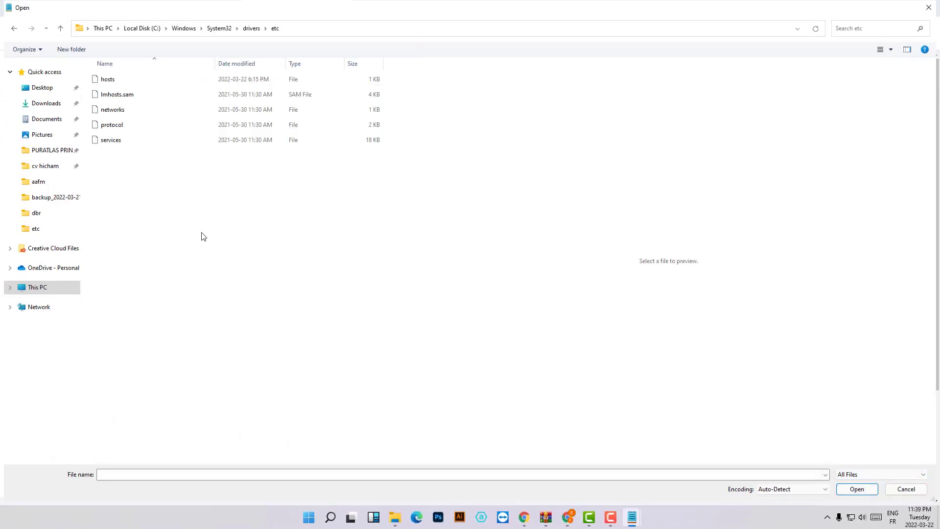
left_click(121, 82)
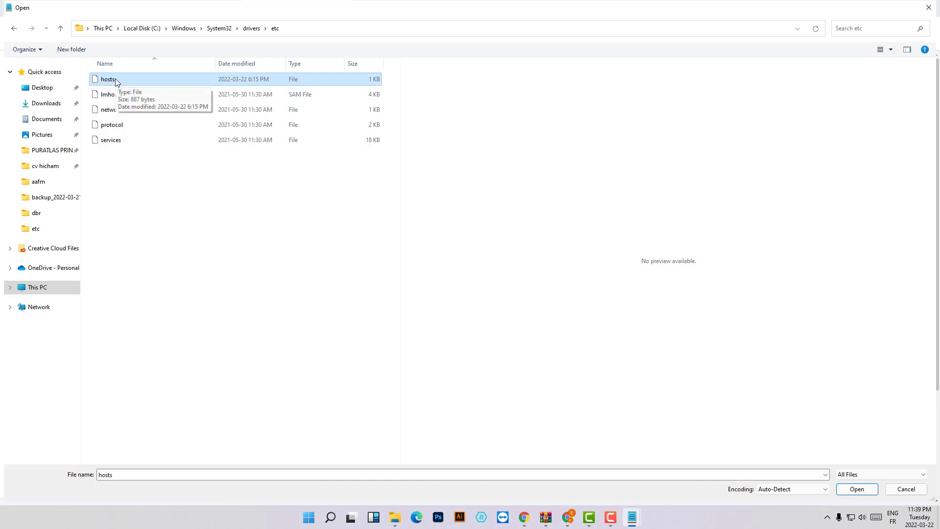
double_click(117, 81)
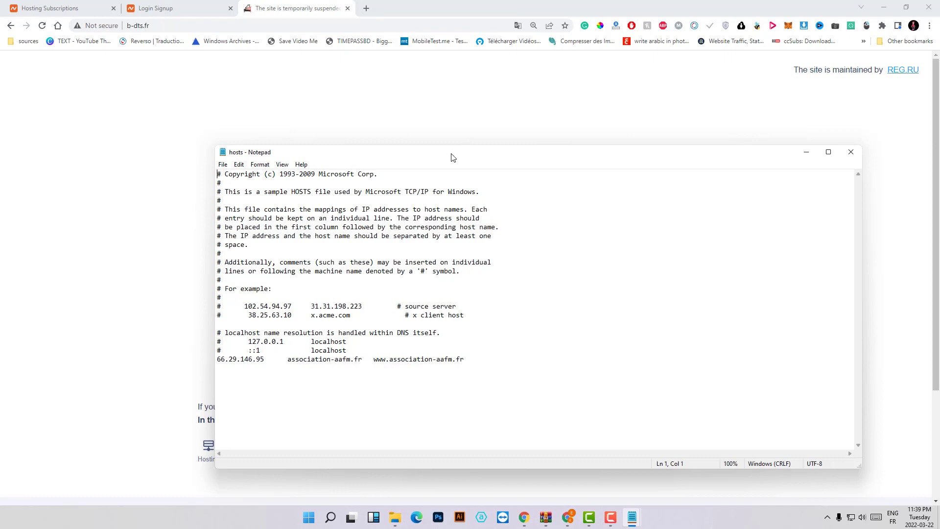
Step: Examine the IP address and domain names in the association-aafm.fr entry at the end of the hosts file
left_click_drag(451, 155, 392, 130)
left_click(419, 342)
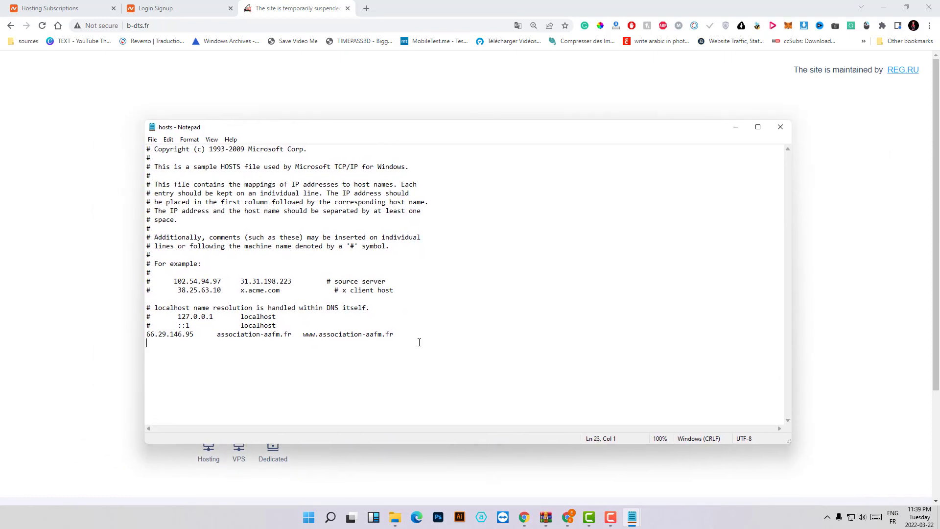
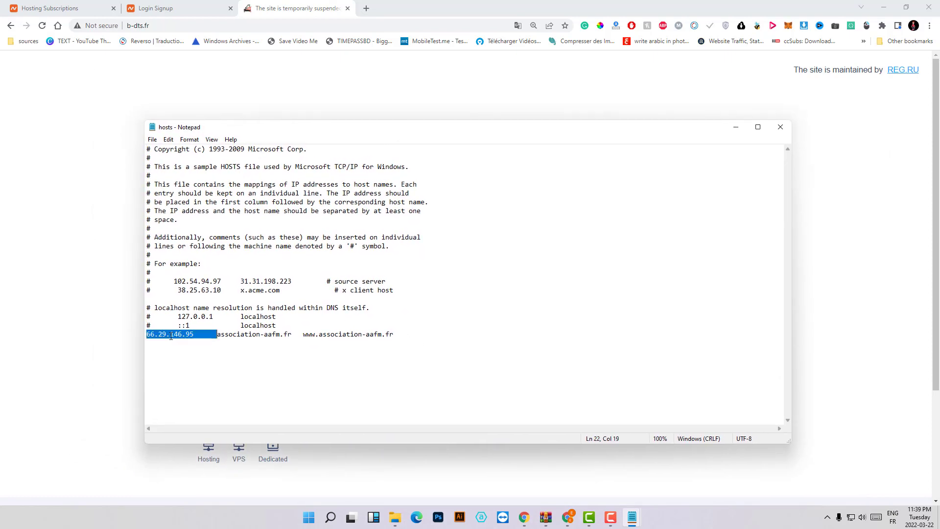
left_click_drag(361, 337, 394, 335)
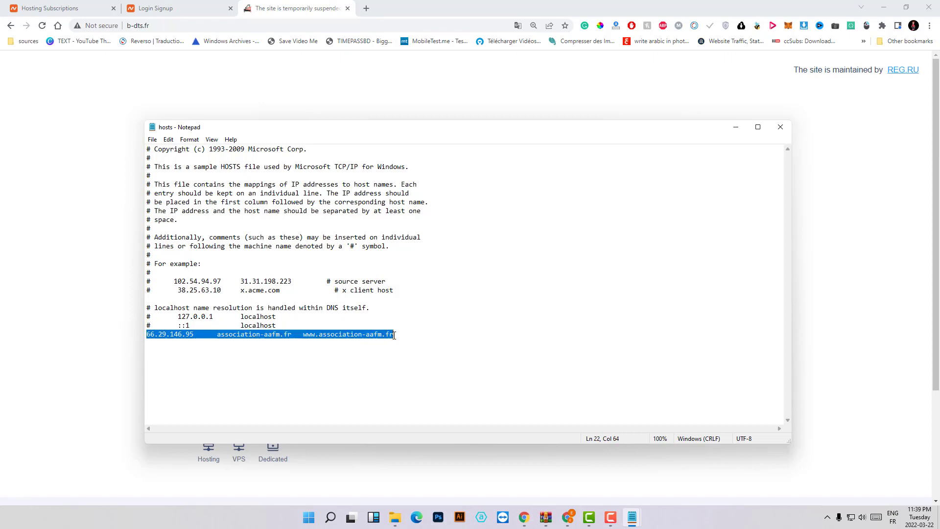
left_click_drag(162, 339, 238, 339)
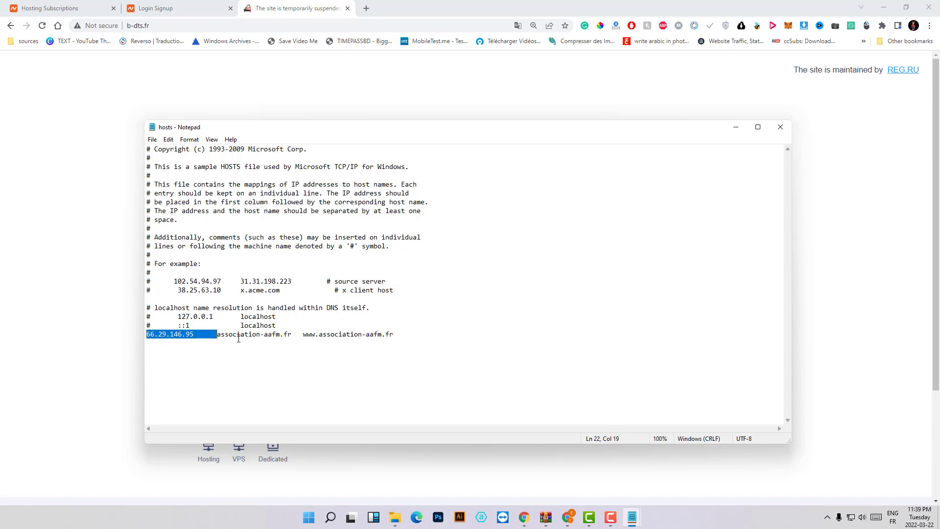
double_click(261, 336)
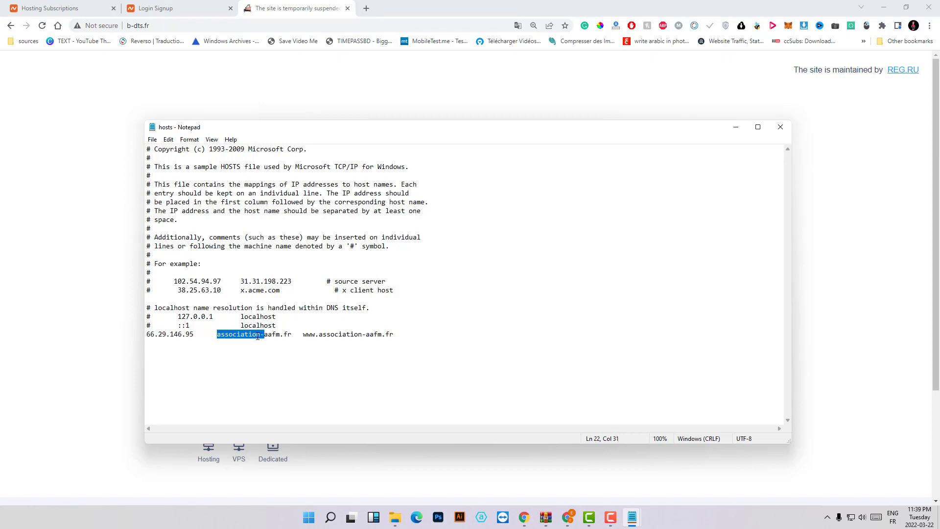
double_click(179, 333)
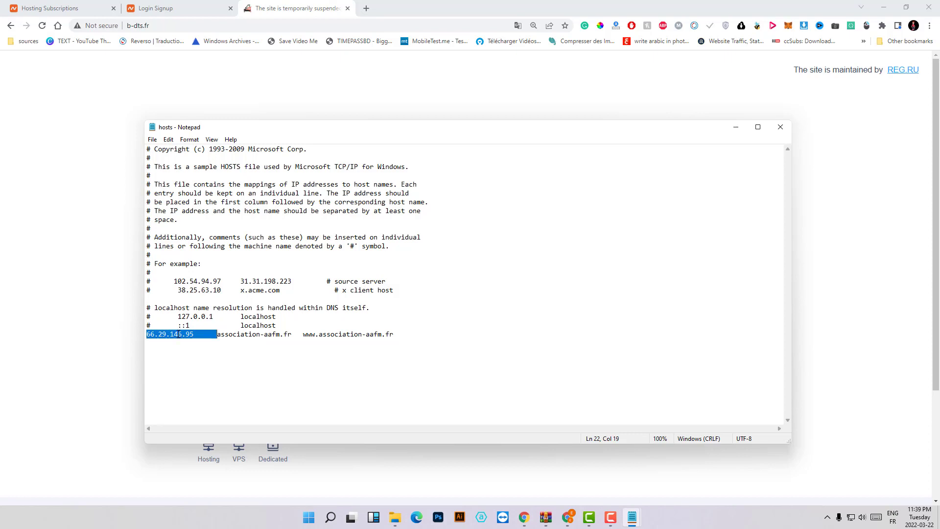
Step: Add the new hosting IP 66.29.146.95, copied from the website migration note, on a new line below the last hosts entry
left_click(418, 341)
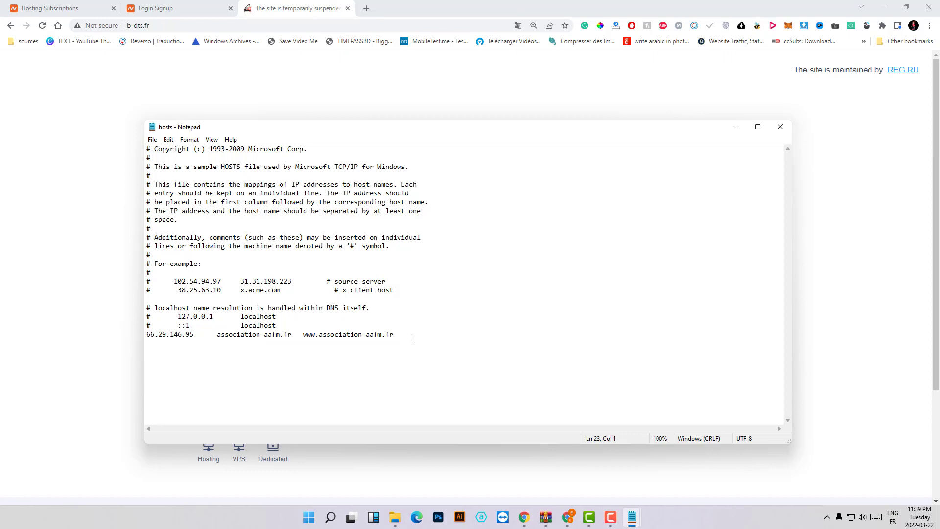
key("Return")
left_click(635, 514)
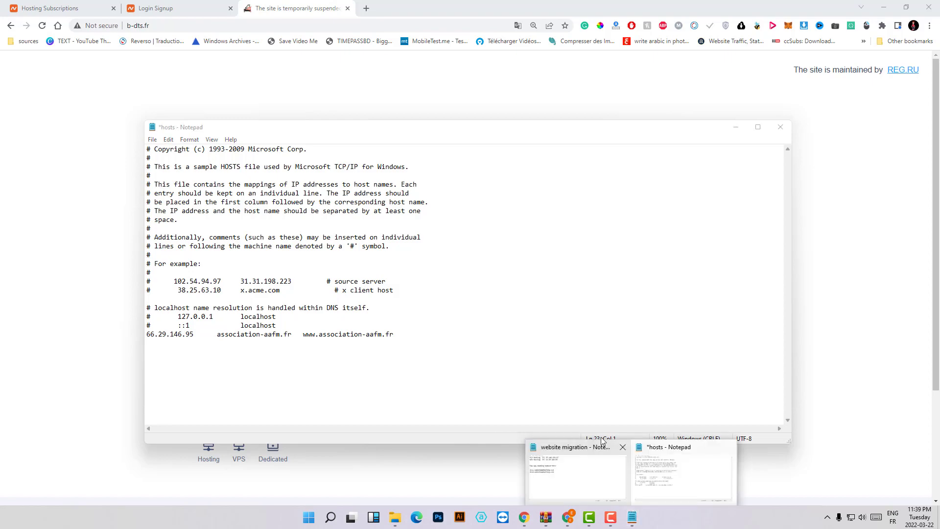
left_click(577, 480)
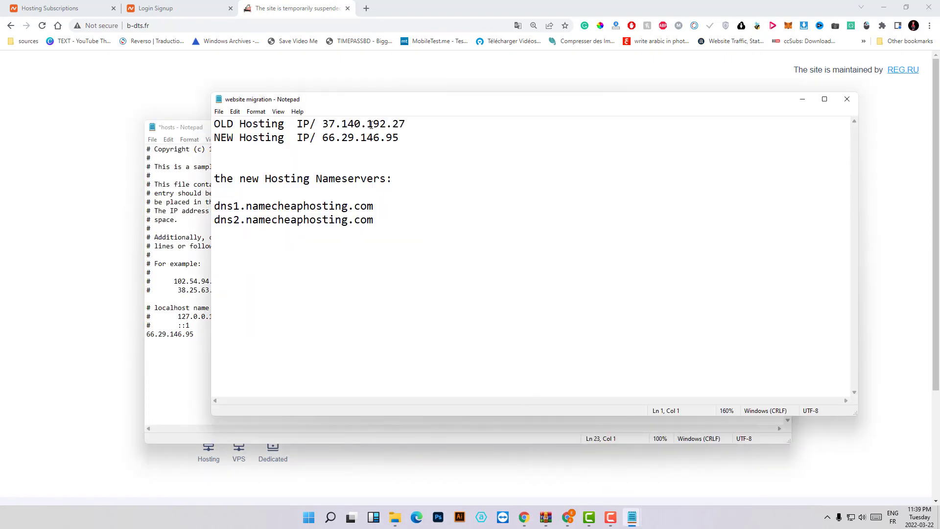
left_click_drag(377, 93, 548, 166)
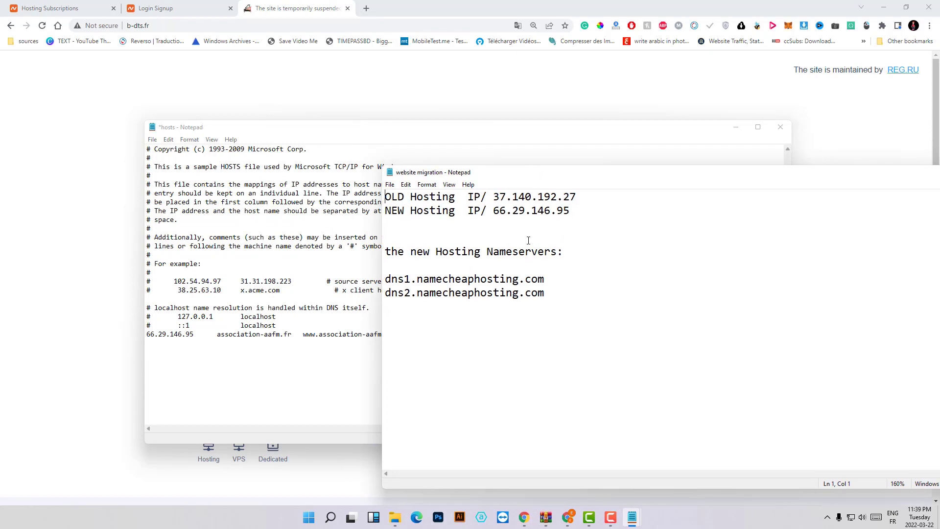
double_click(531, 215)
key("ctrl+c")
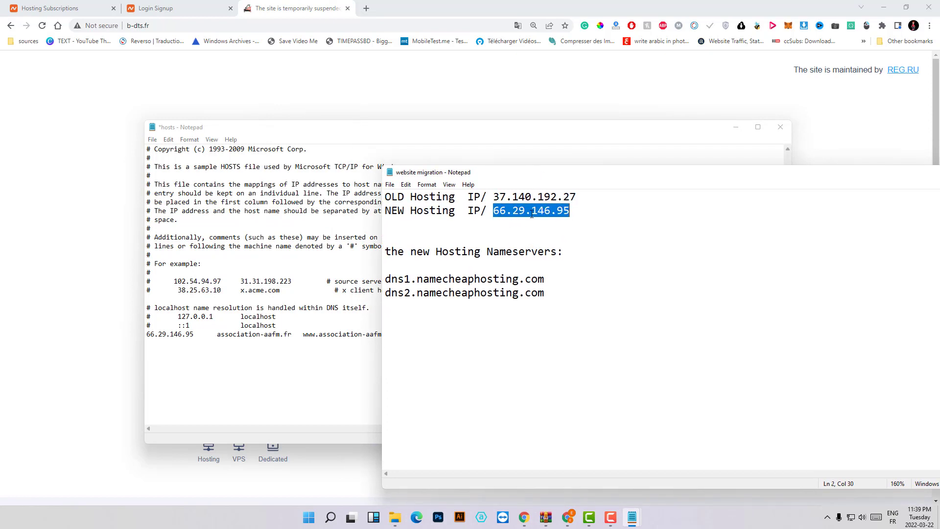
left_click(163, 352)
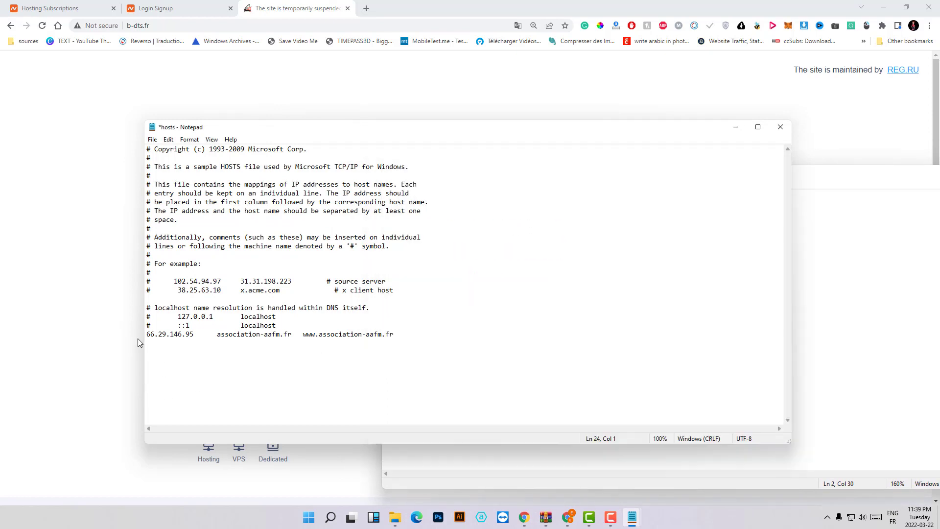
key("ctrl+v")
left_click(147, 25)
key("ctrl+c")
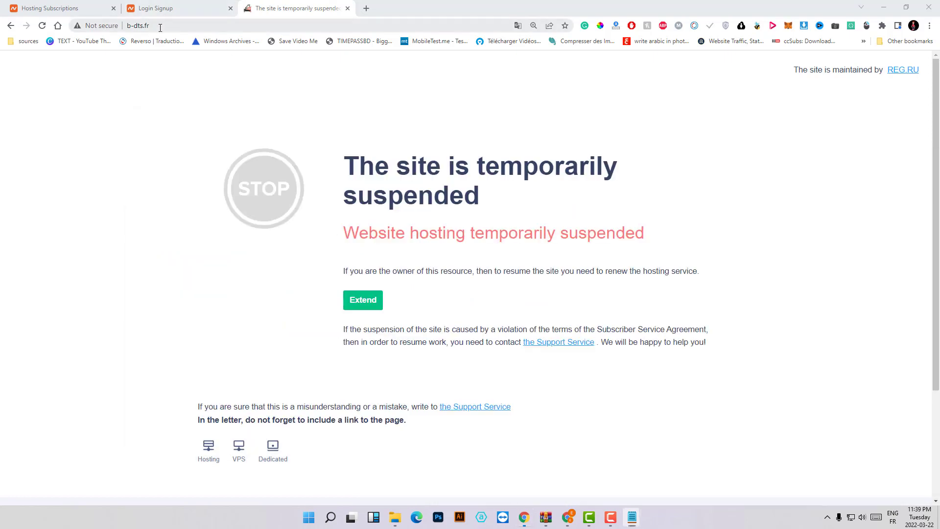
key("alt+Tab")
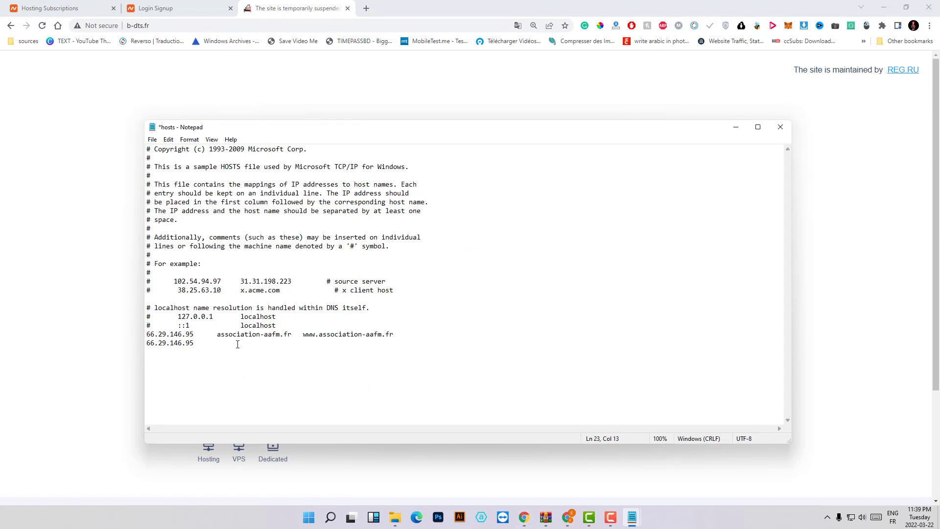
key("ctrl+v")
left_click_drag(244, 343, 273, 342)
key("BackSpace")
left_click_drag(255, 343, 219, 345)
type("b-dts.fr")
type("b-dts.fr")
left_click(153, 140)
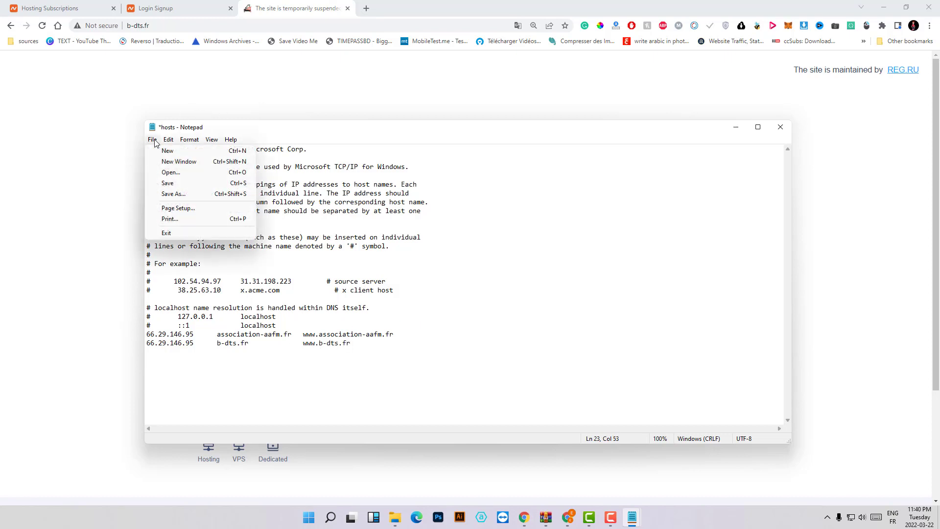
left_click(168, 184)
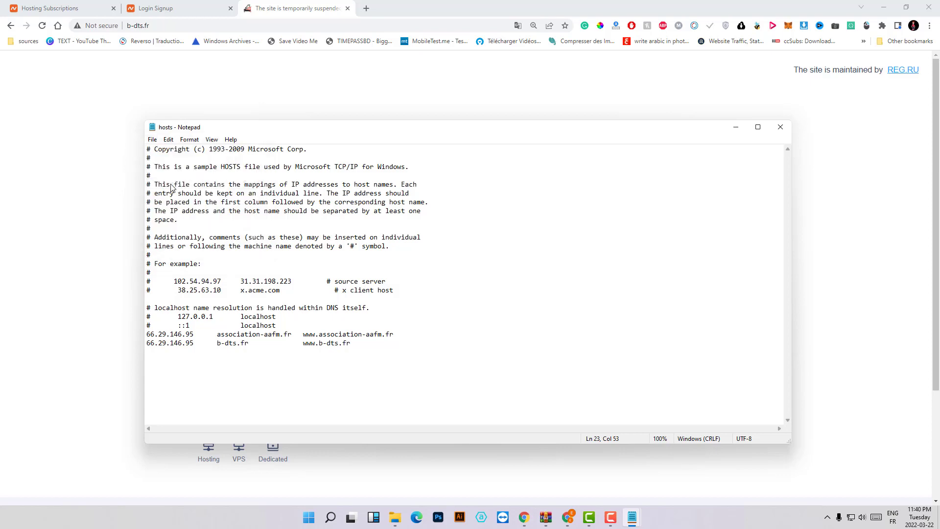
Step: Switch to Chrome, reload b-dts.fr to check which server it reaches, and dismiss the translation popup
left_click(301, 8)
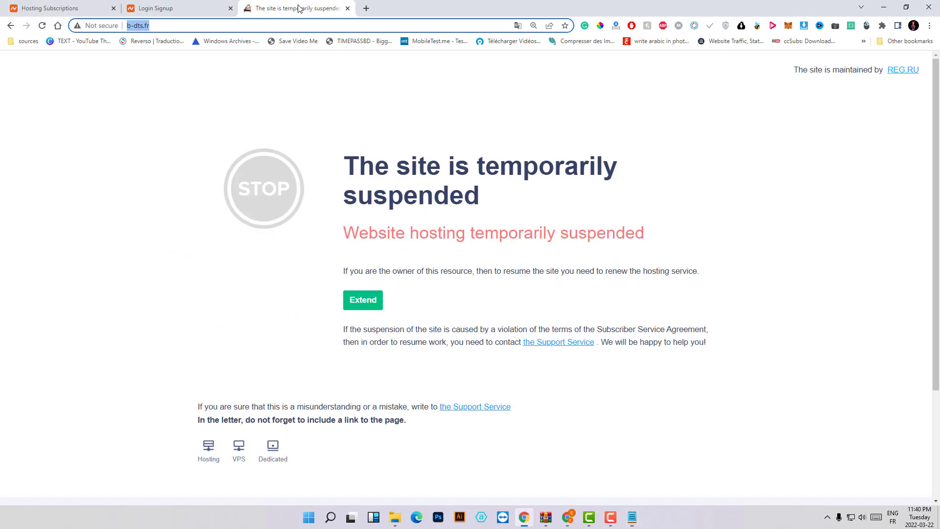
left_click(42, 25)
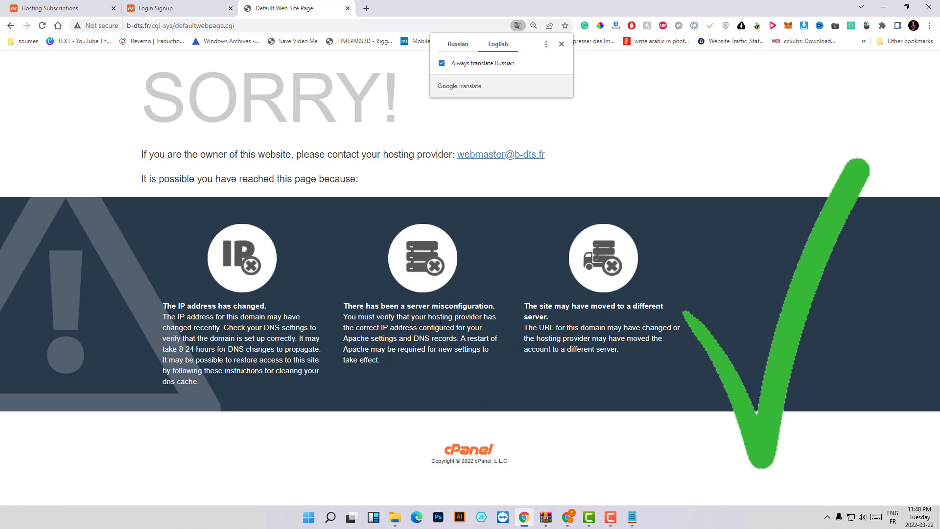
left_click(372, 313)
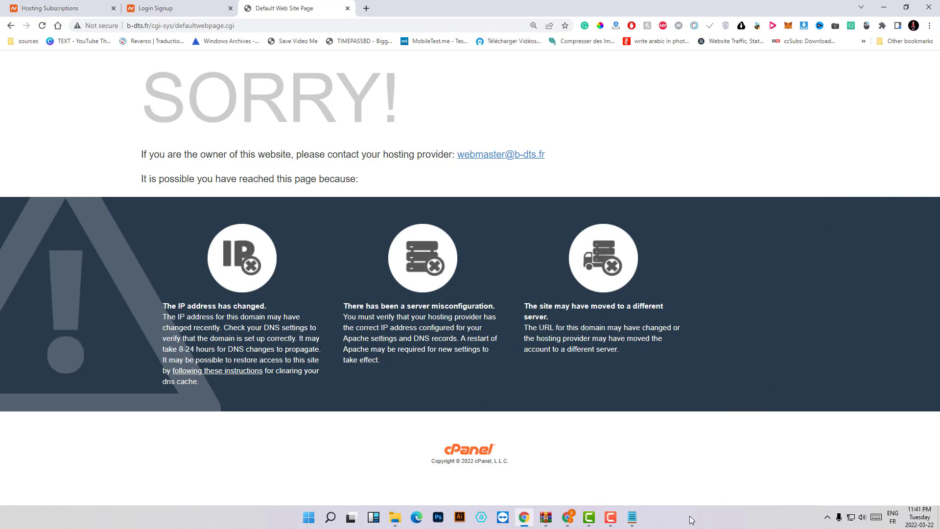
mouse_move(611, 518)
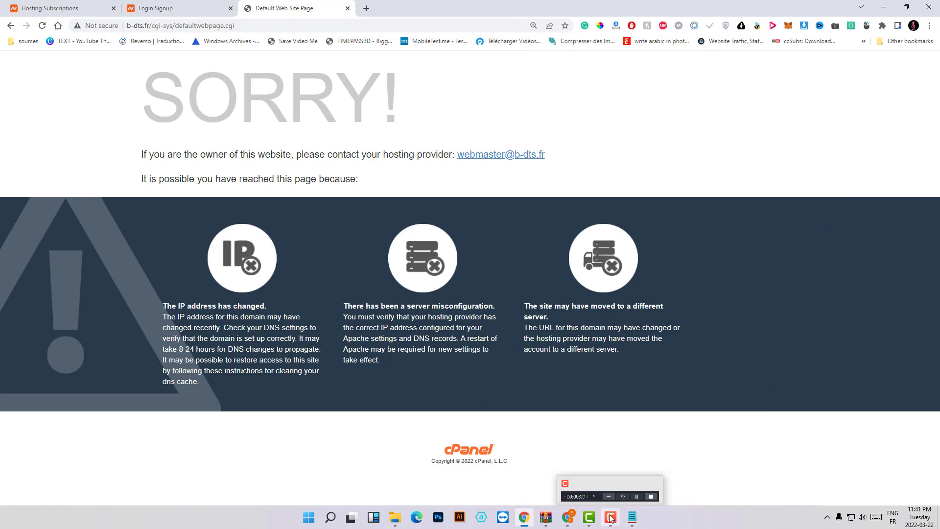
Step: Bring the hosts file back up and review its association-aafm.fr and b-dts.fr entries pointing to 66.29.146.95
left_click(611, 518)
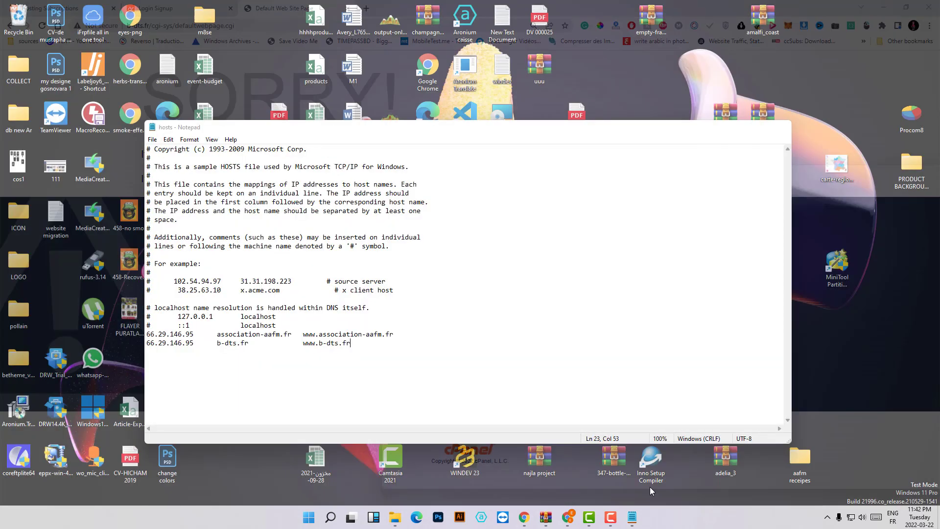
left_click(650, 488)
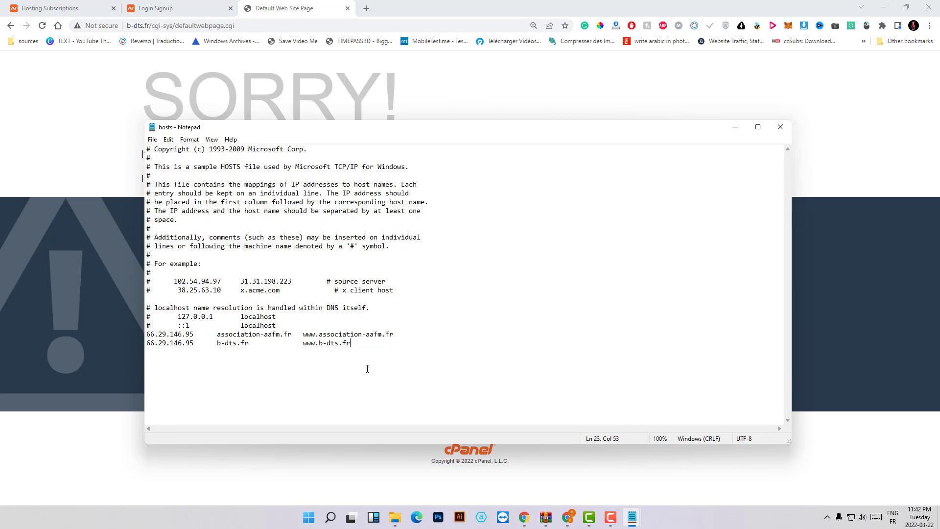
left_click_drag(370, 349, 133, 338)
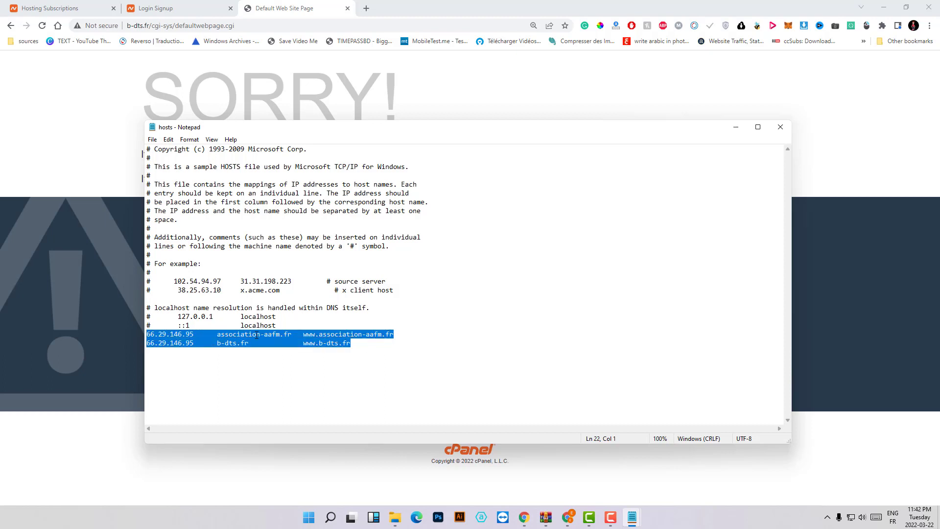
left_click(391, 355)
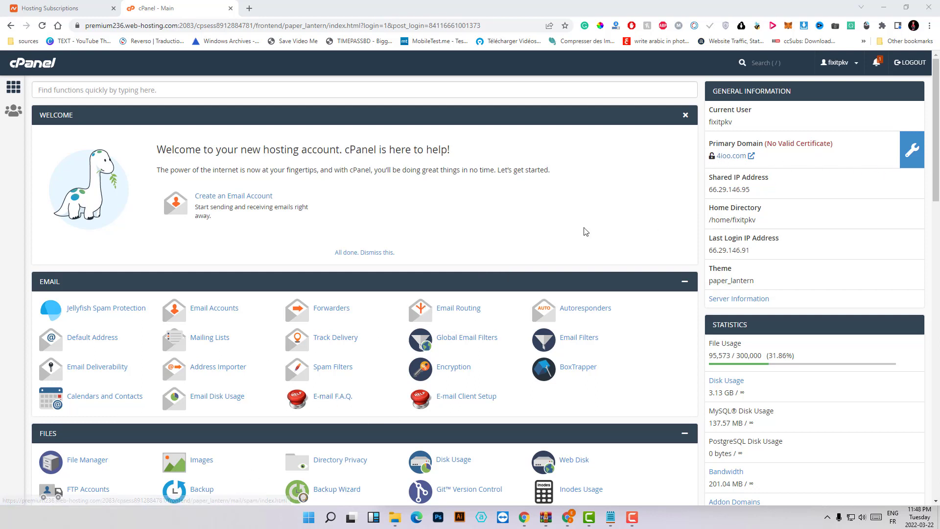
Step: Open the Domains page of the new hosting's cPanel and start creating a new domain
scroll(307, 315, "down", 5)
scroll(308, 314, "down", 3)
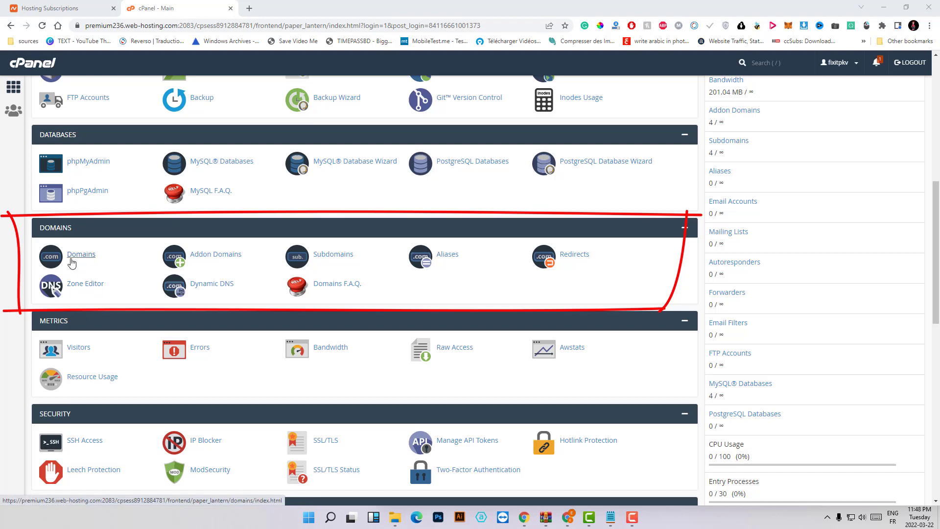
left_click(82, 257)
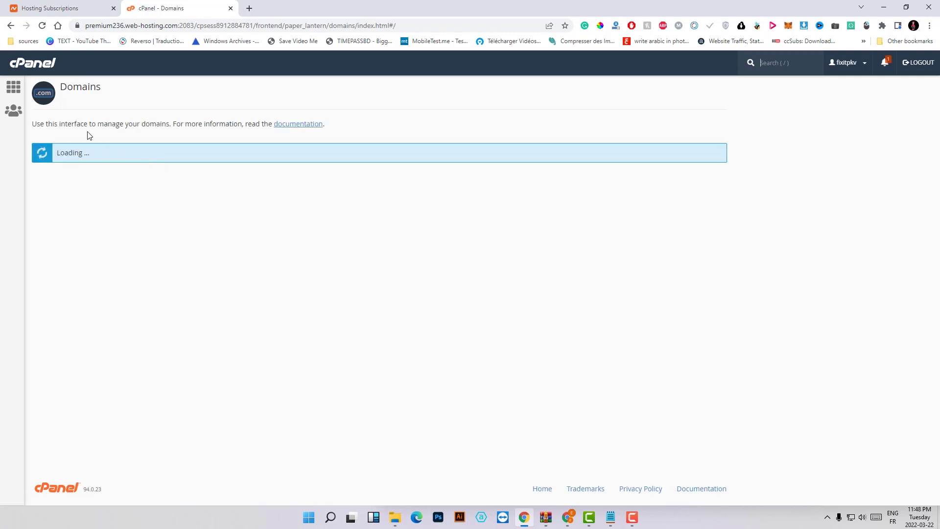
left_click(693, 189)
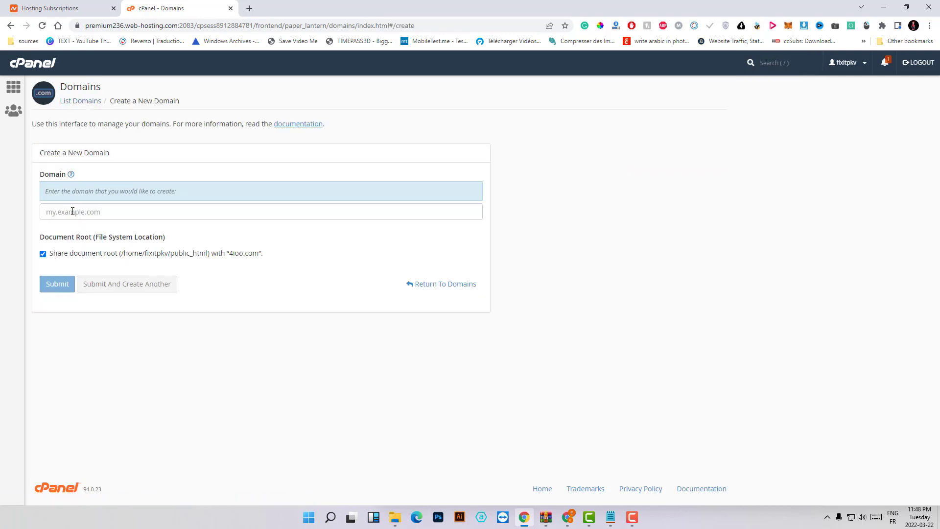
left_click(74, 213)
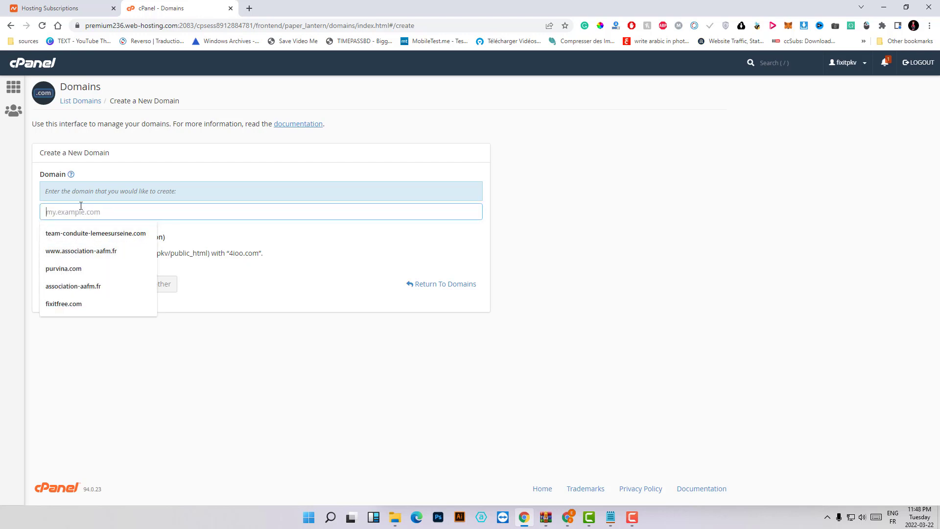
left_click(249, 9)
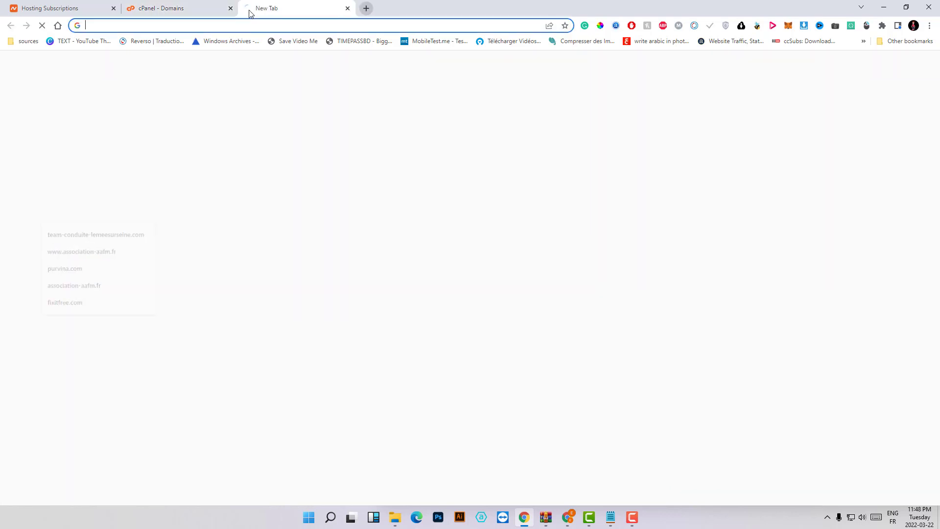
type("b")
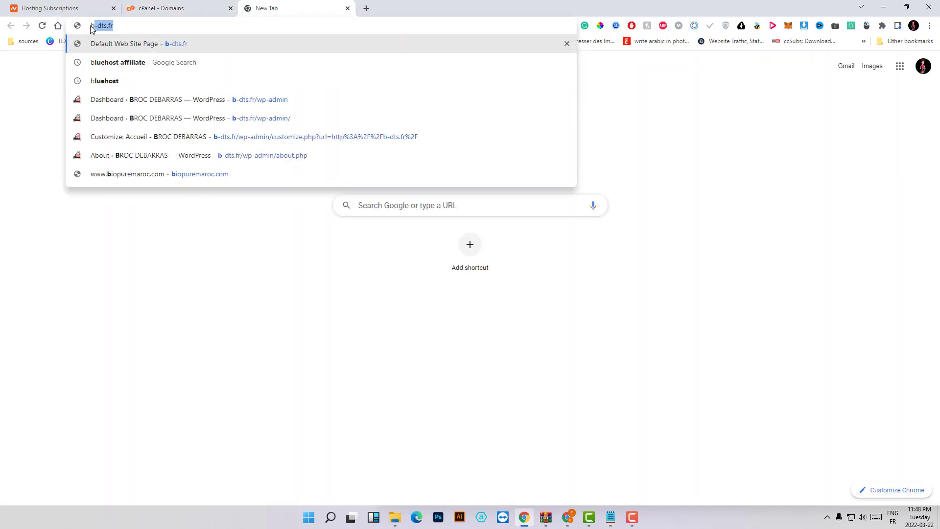
left_click(93, 27)
left_click_drag(93, 27, 116, 32)
key("ctrl+c")
key("BackSpace")
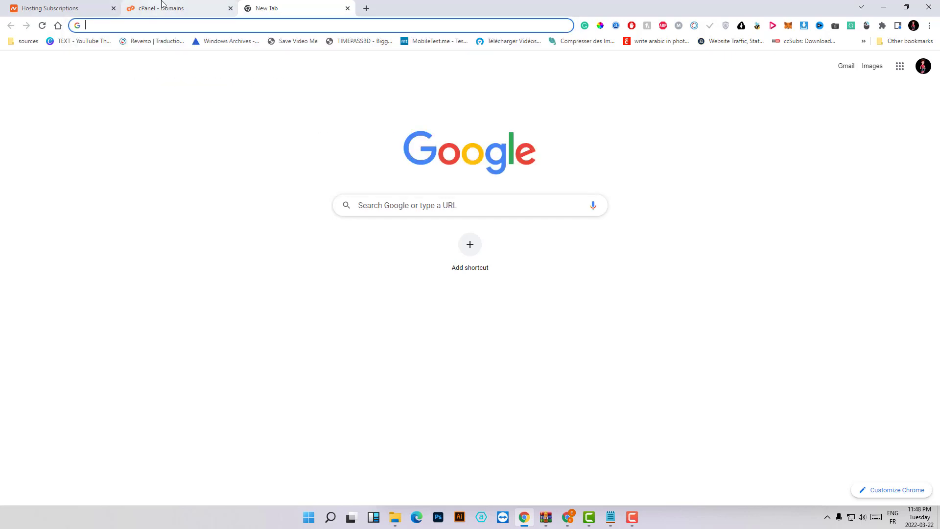
left_click(162, 7)
key("ctrl+v")
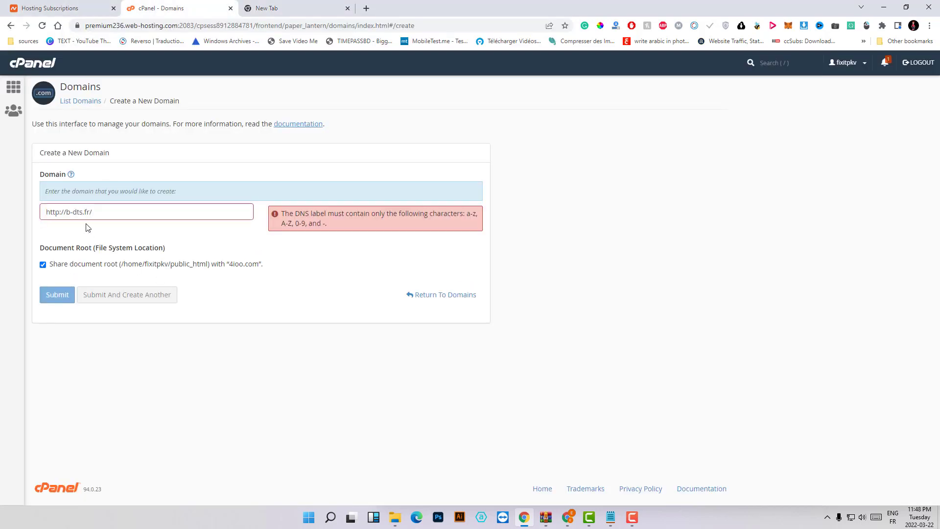
left_click_drag(67, 214, 46, 213)
key("BackSpace")
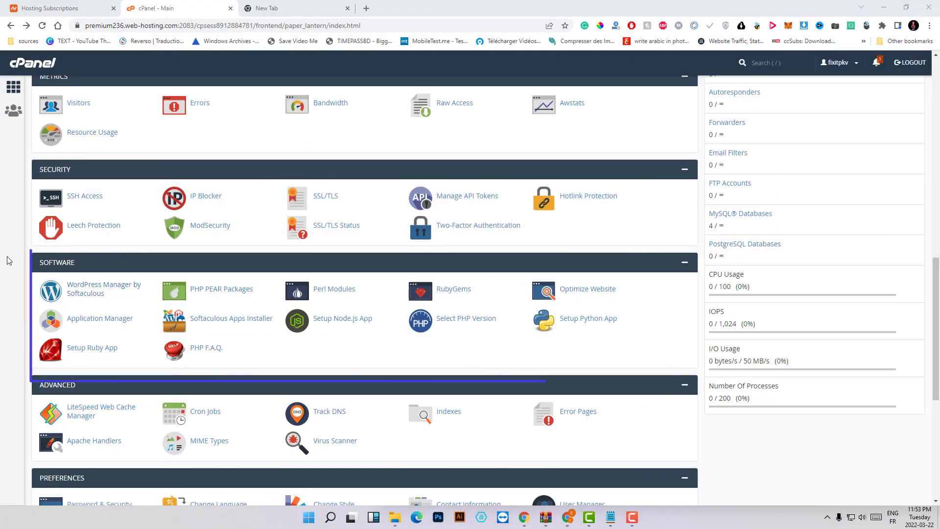
left_click(82, 290)
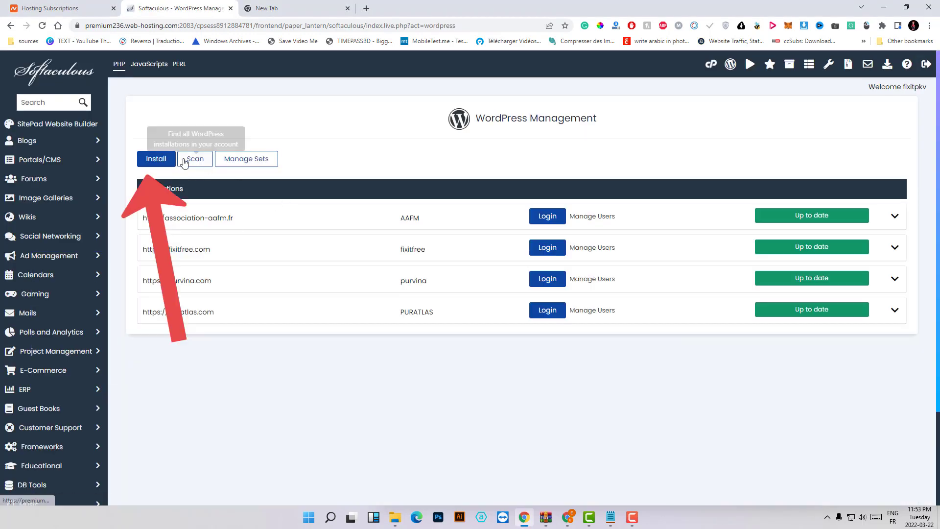
left_click(166, 169)
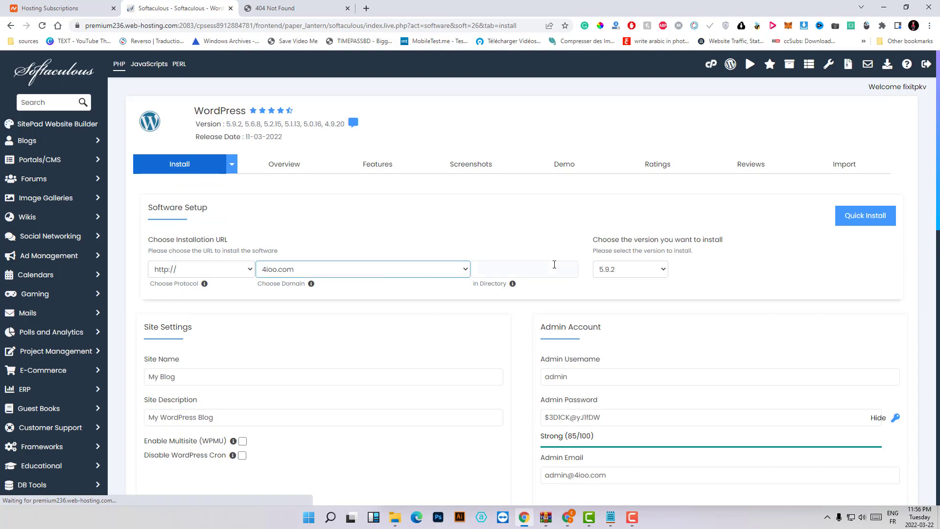
left_click(231, 272)
left_click(199, 304)
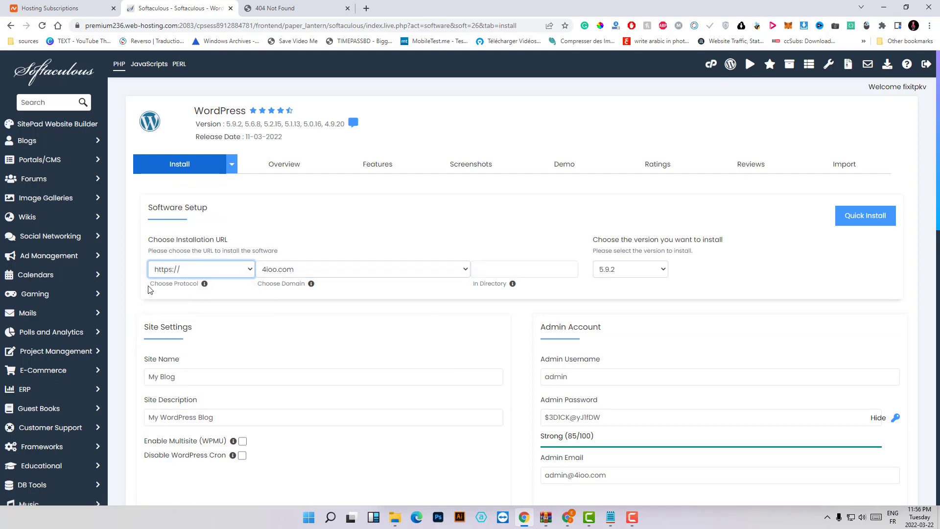
left_click(445, 271)
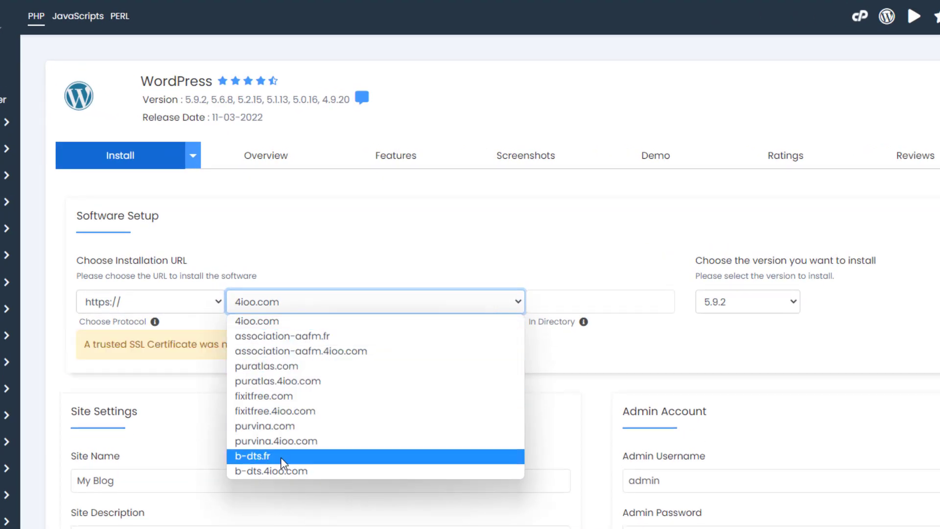
left_click(281, 457)
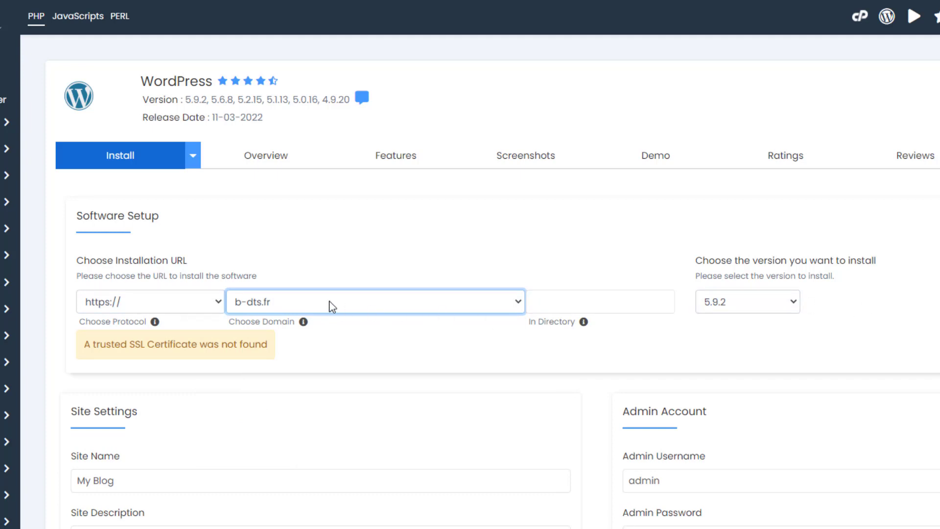
left_click(576, 299)
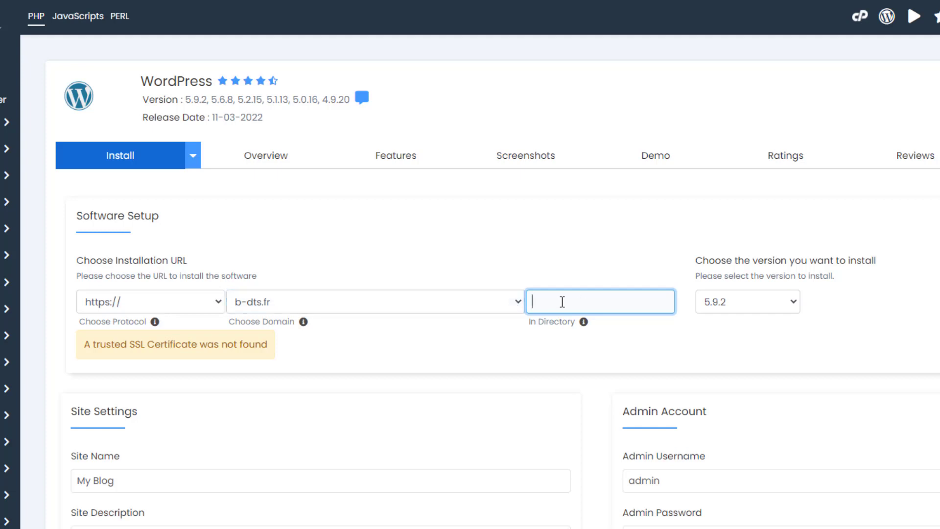
mouse_move(584, 323)
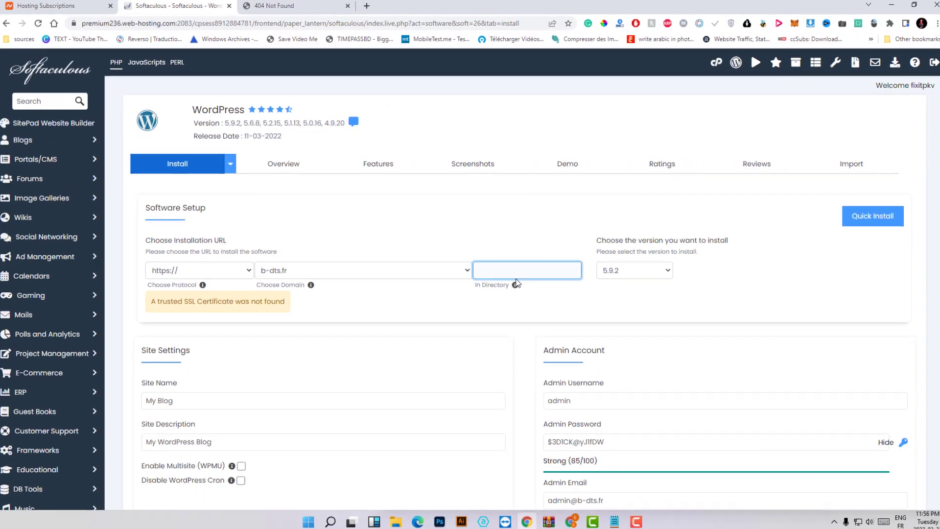
left_click(459, 233)
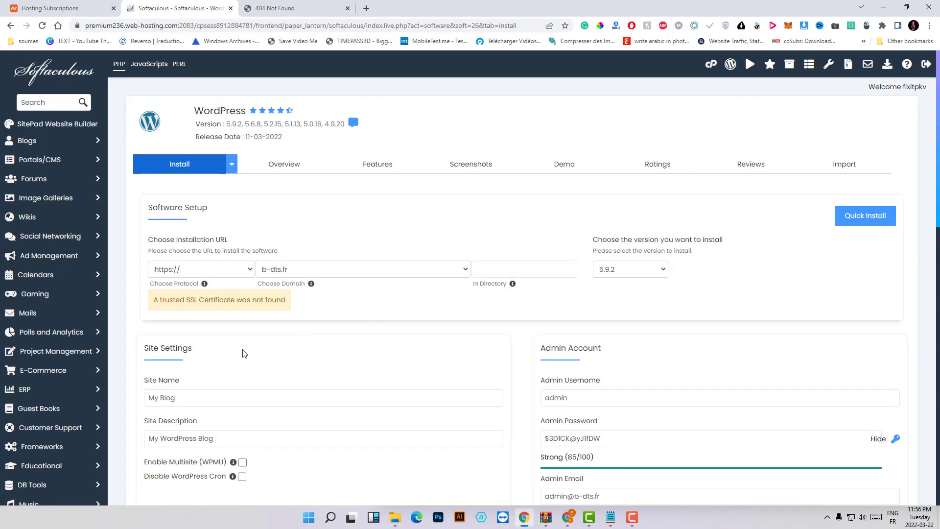
Step: Copy the generated admin password and run the WordPress installation with the remaining default settings
scroll(216, 370, "down", 6)
left_click(572, 143)
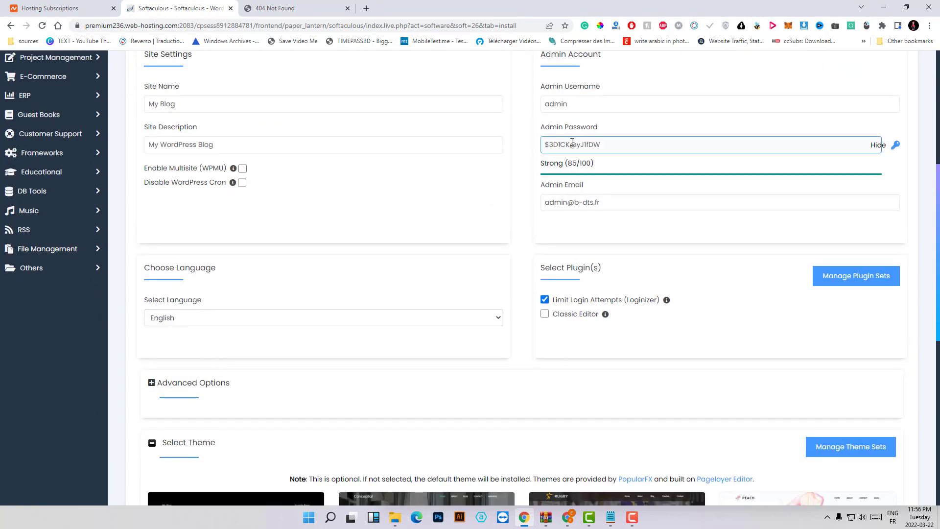
key("ctrl+a")
right_click(571, 143)
left_click(615, 183)
scroll(591, 222, "down", 9)
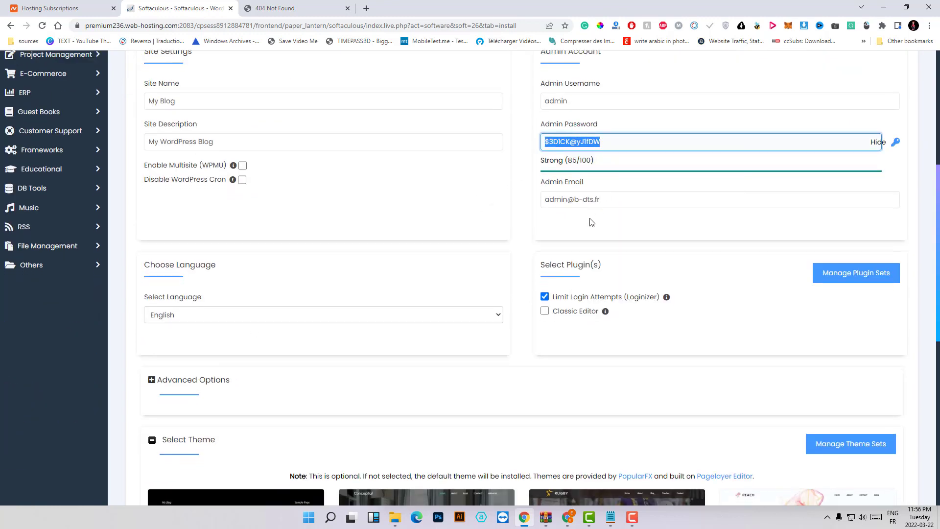
left_click(521, 366)
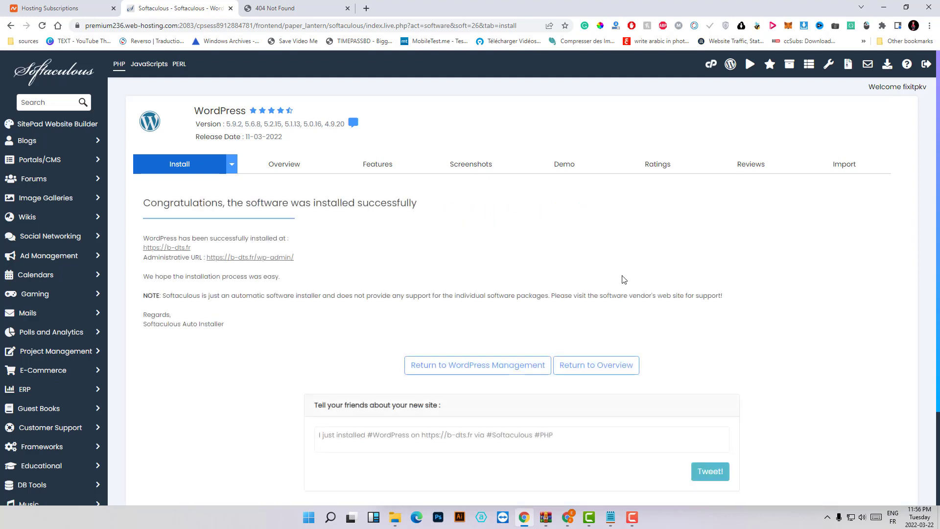
Step: Open the new site's administrative URL in a separate tab and proceed past the browser's privacy warning to the dashboard
right_click(244, 261)
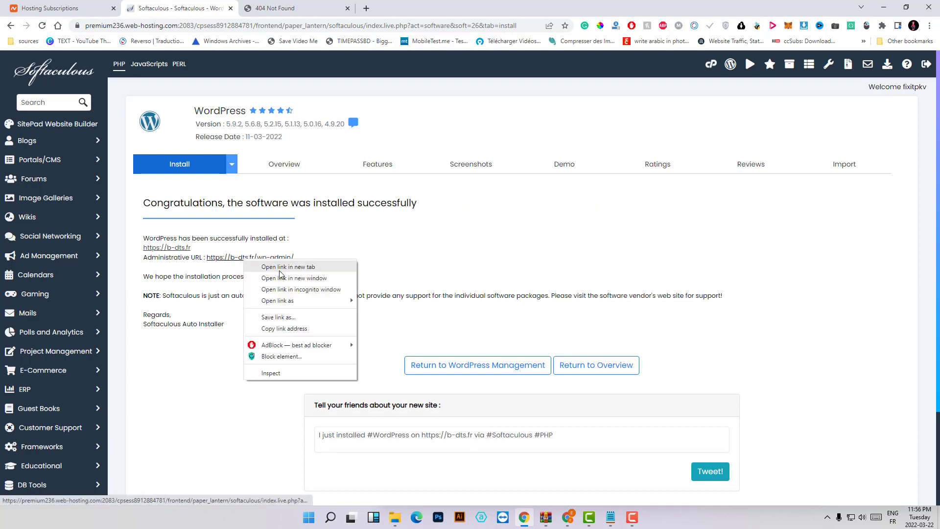
left_click(288, 267)
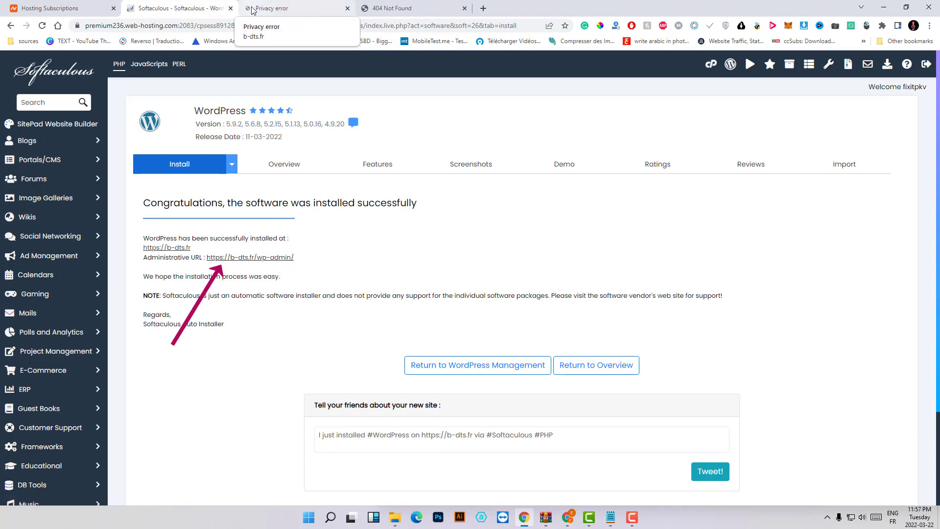
left_click(323, 6)
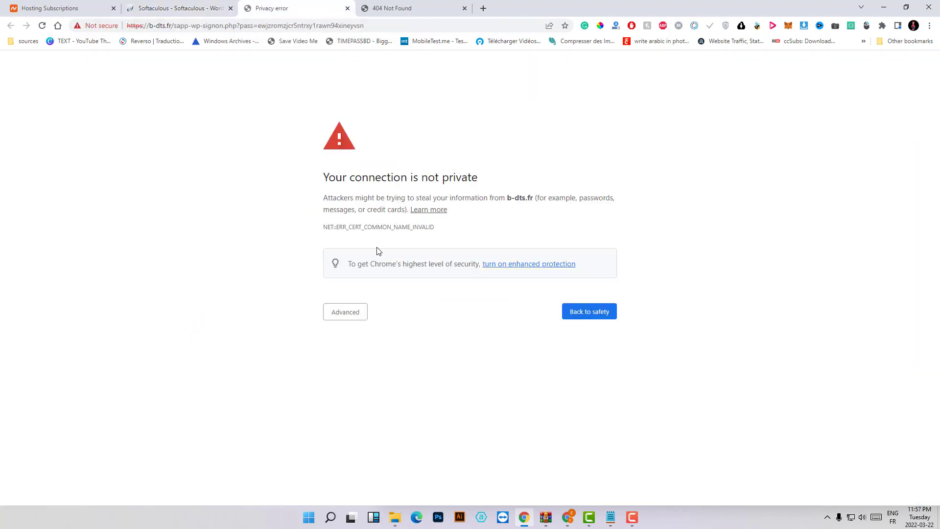
left_click(346, 312)
left_click(351, 388)
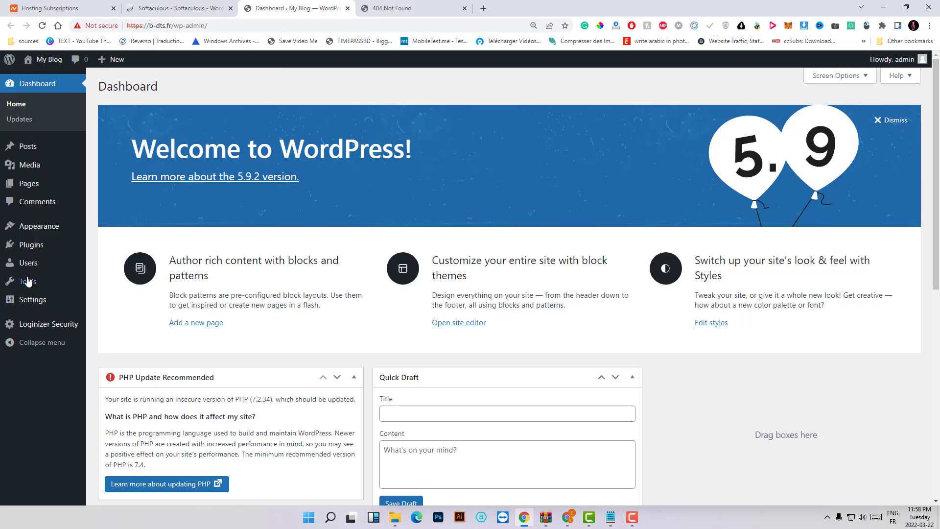
Step: Open the site's Plugins page and search the installed plugins for updraft
left_click(21, 244)
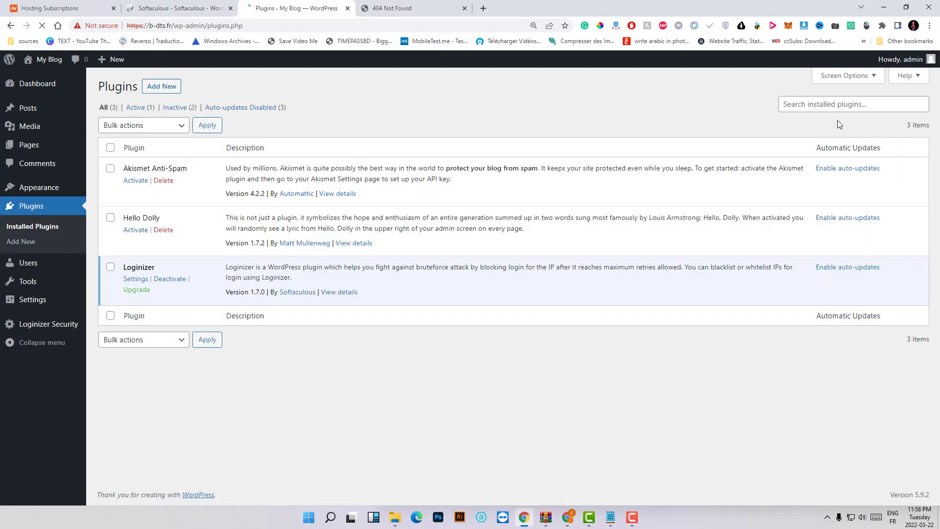
left_click(835, 104)
left_click(795, 126)
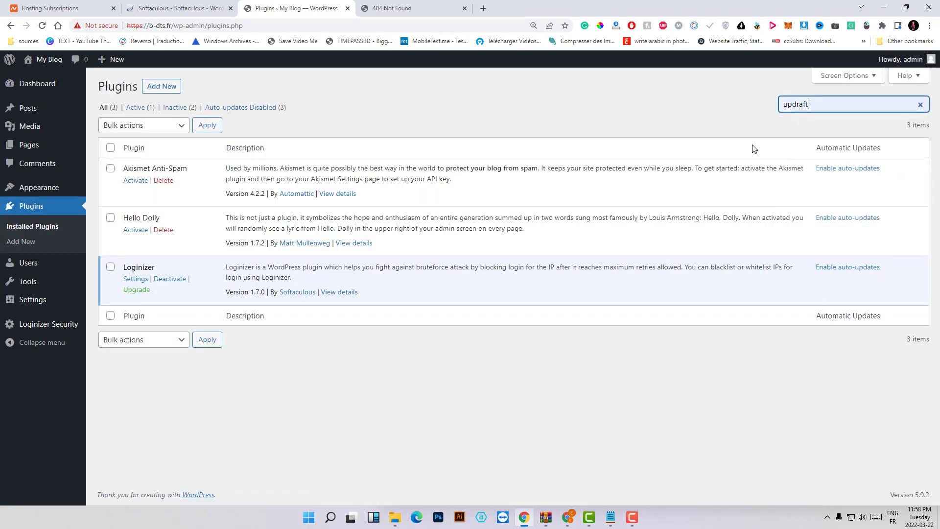
Step: Find the UpdraftPlus WordPress Backup Plugin by searching new plugins for updraft, then install and activate it, dismissing its welcome popup
left_click(153, 88)
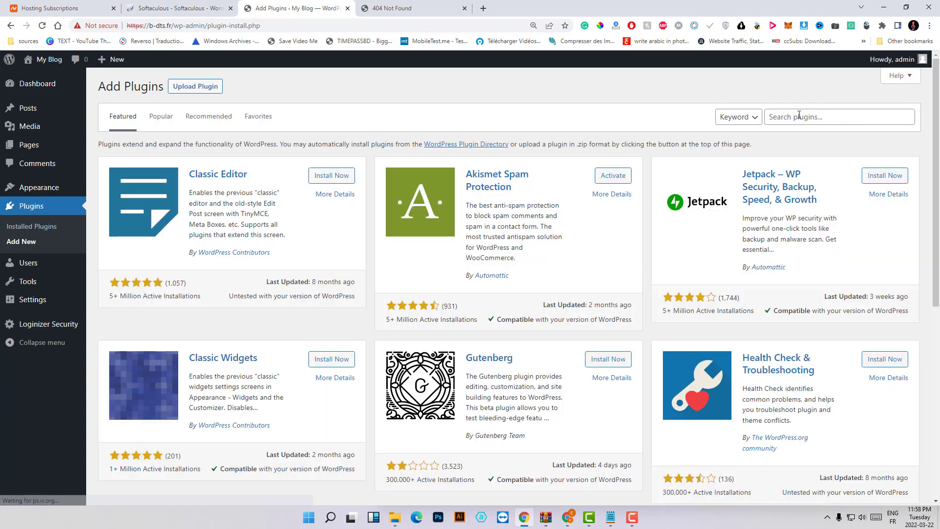
left_click(799, 115)
left_click(776, 138)
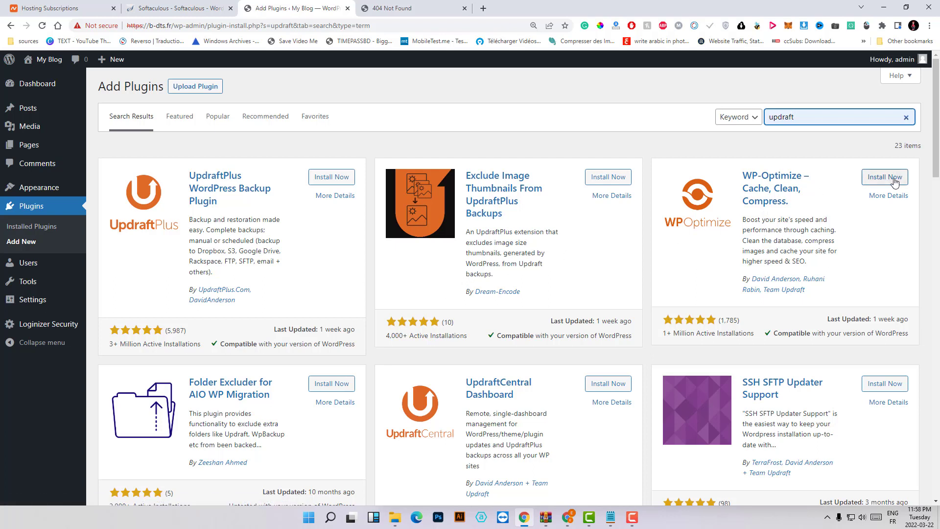
left_click(336, 178)
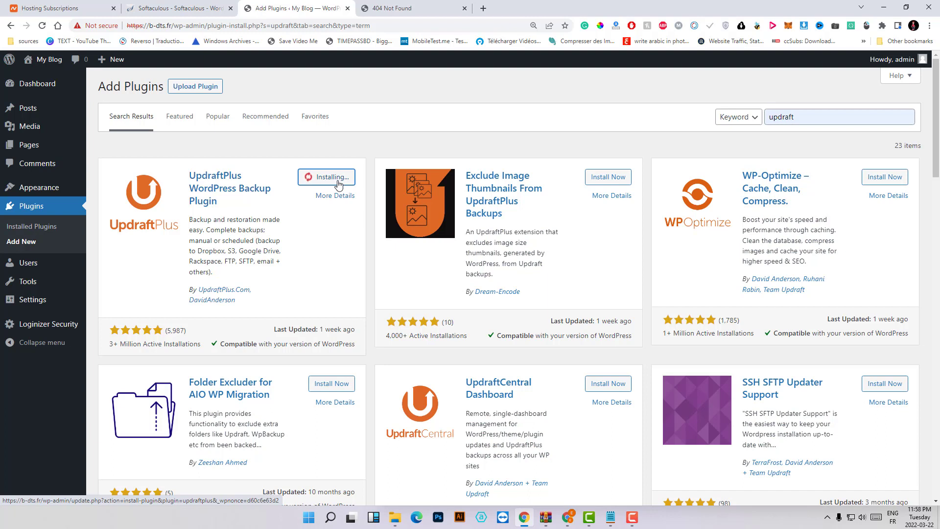
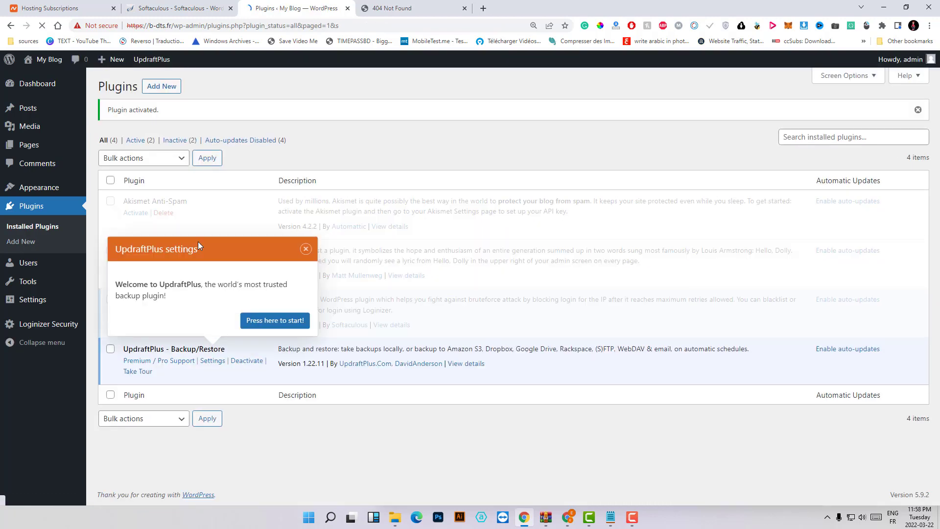
left_click(306, 248)
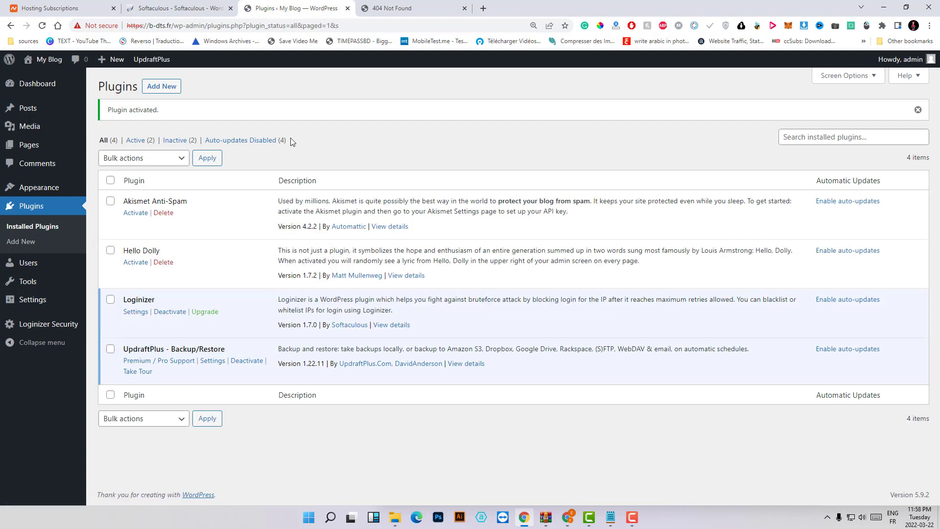
Step: Open the UpdraftPlus backup and restore page and bring up the file picker for uploading existing backup files
mouse_move(154, 62)
left_click(171, 83)
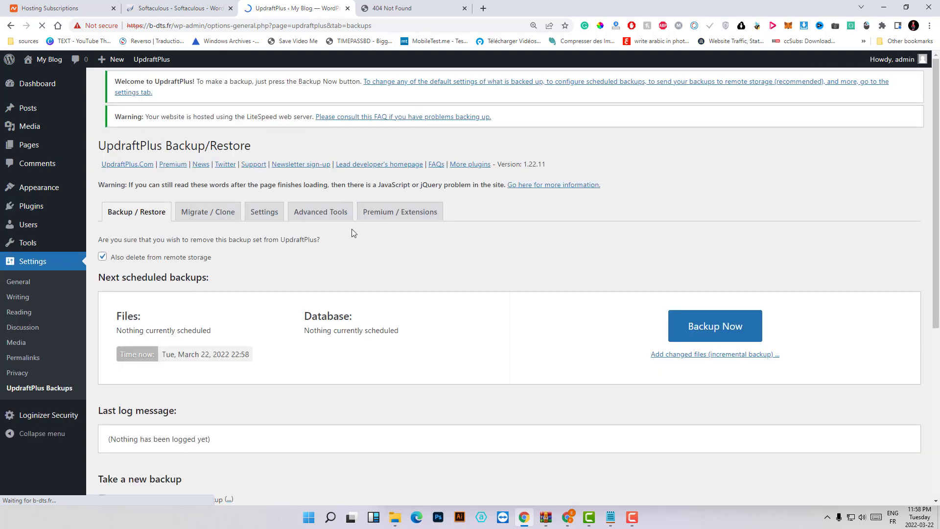
scroll(351, 228, "down", 3)
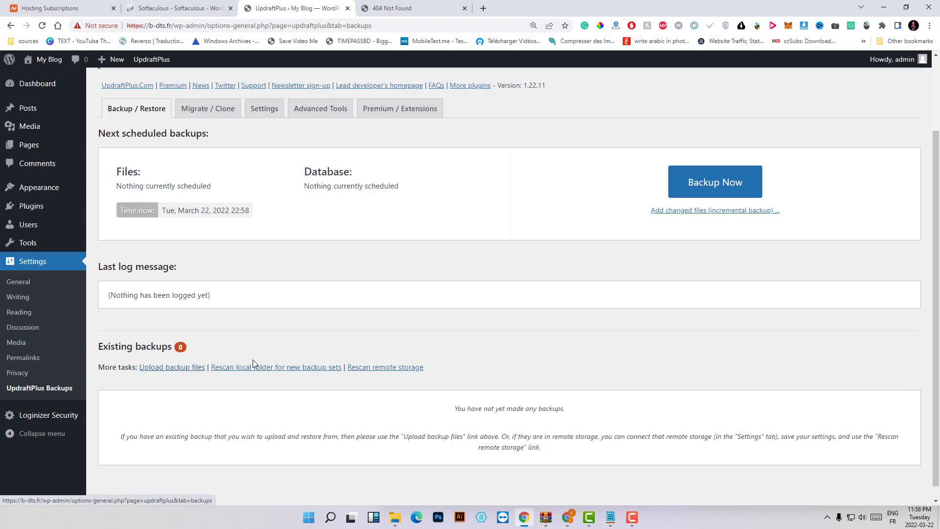
left_click(185, 368)
scroll(535, 346, "down", 1)
scroll(516, 330, "down", 2)
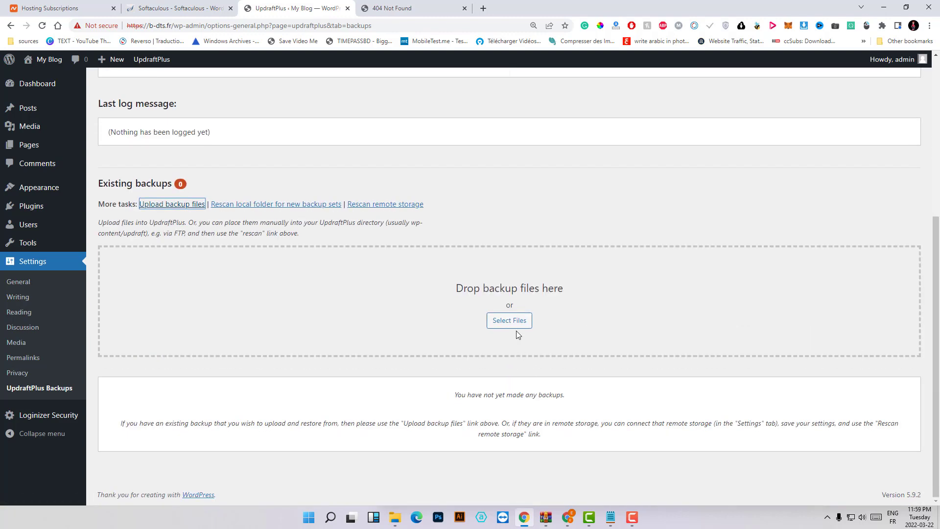
left_click(511, 321)
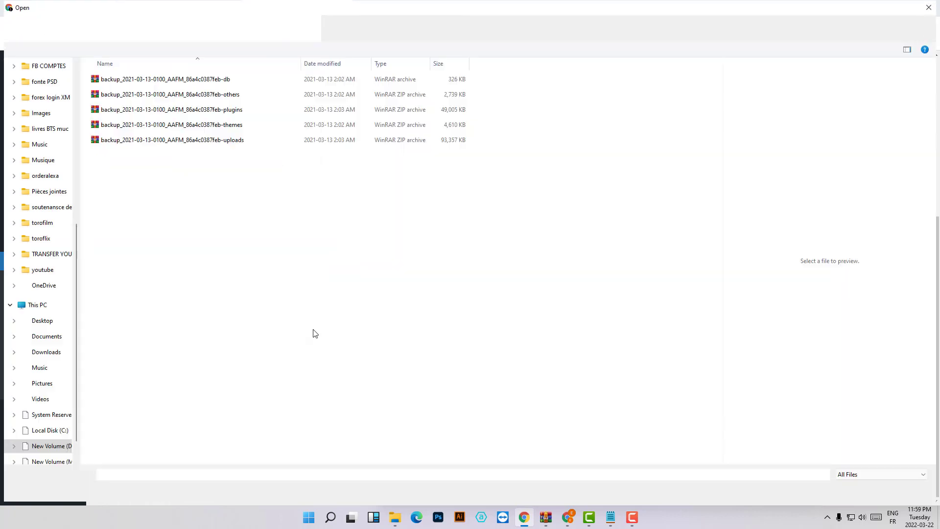
left_click(183, 28)
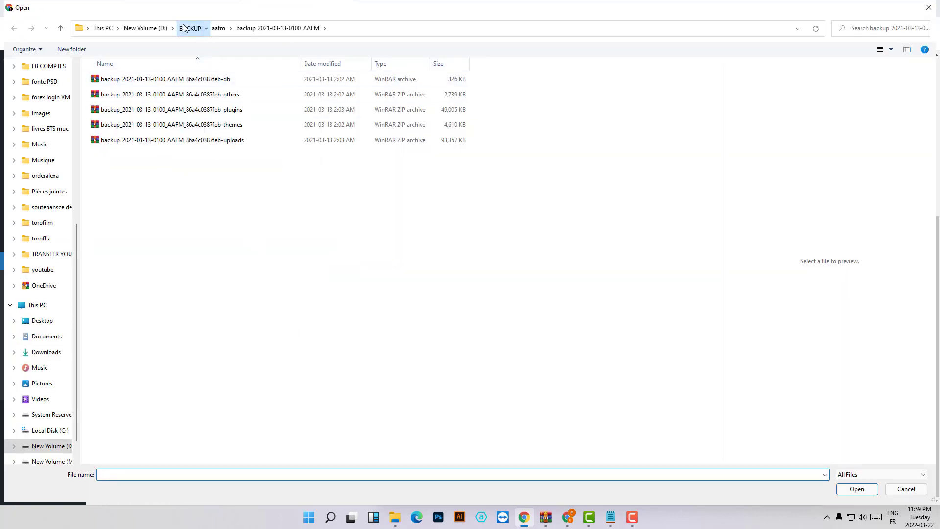
double_click(122, 154)
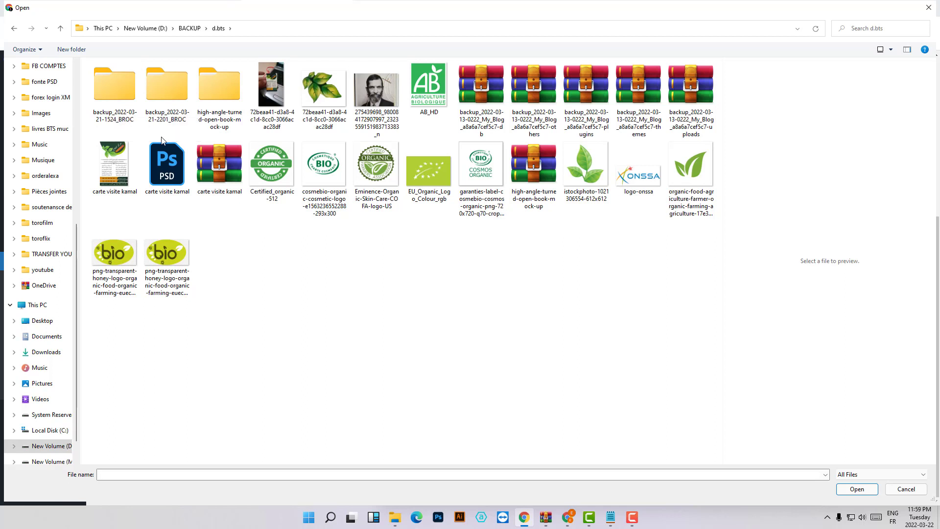
mouse_move(164, 127)
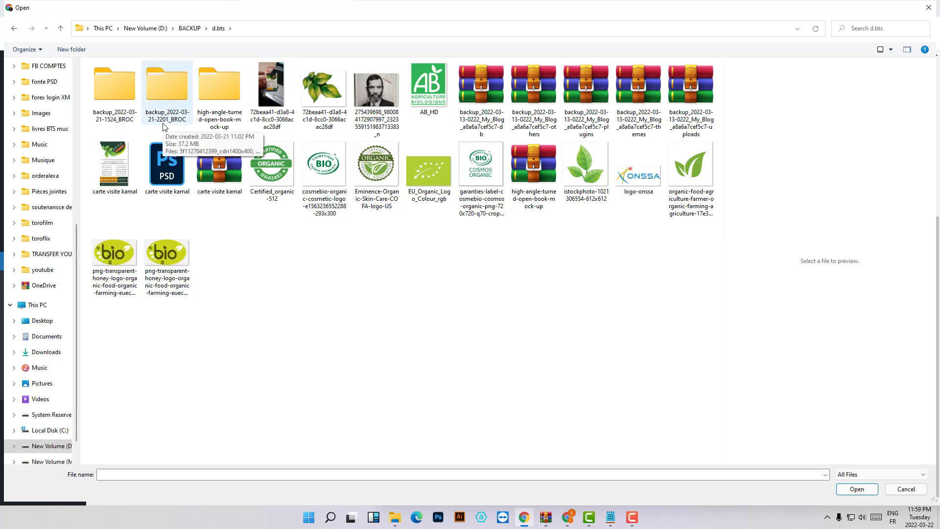
left_click(484, 128)
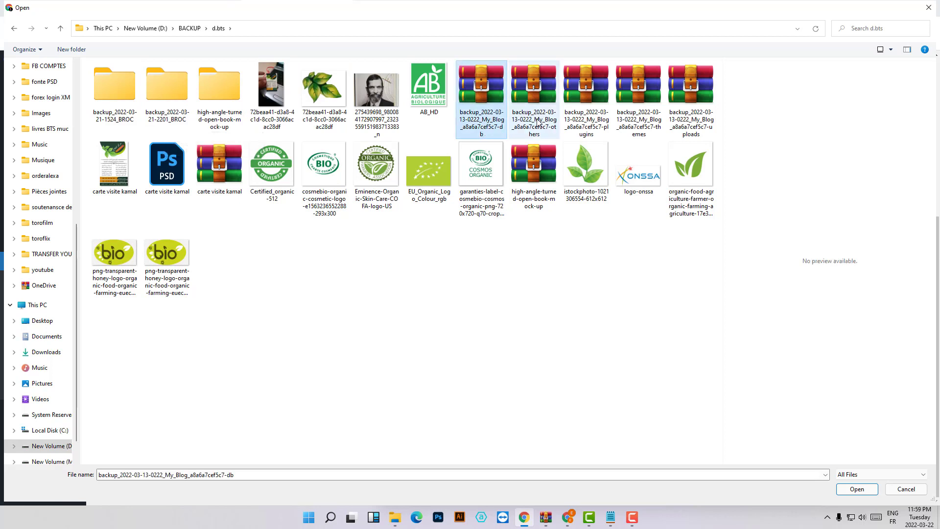
mouse_move(538, 123)
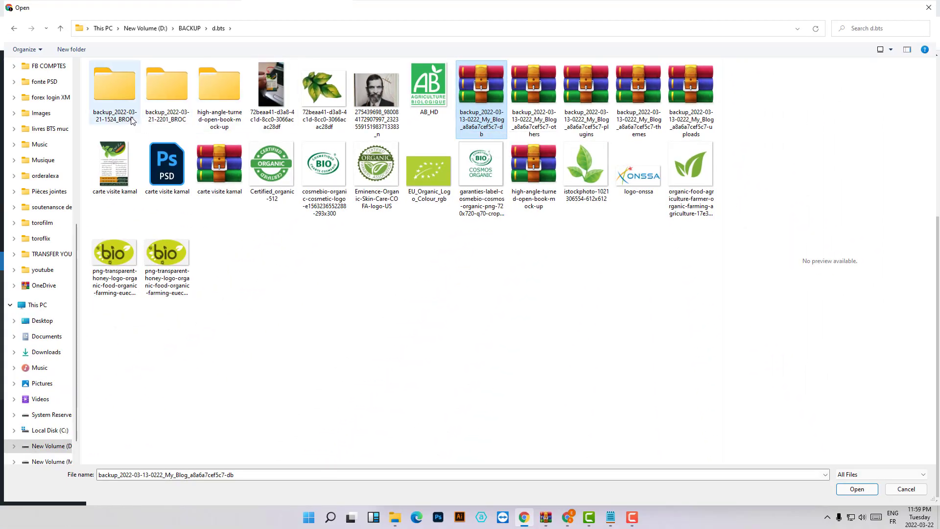
left_click(159, 116)
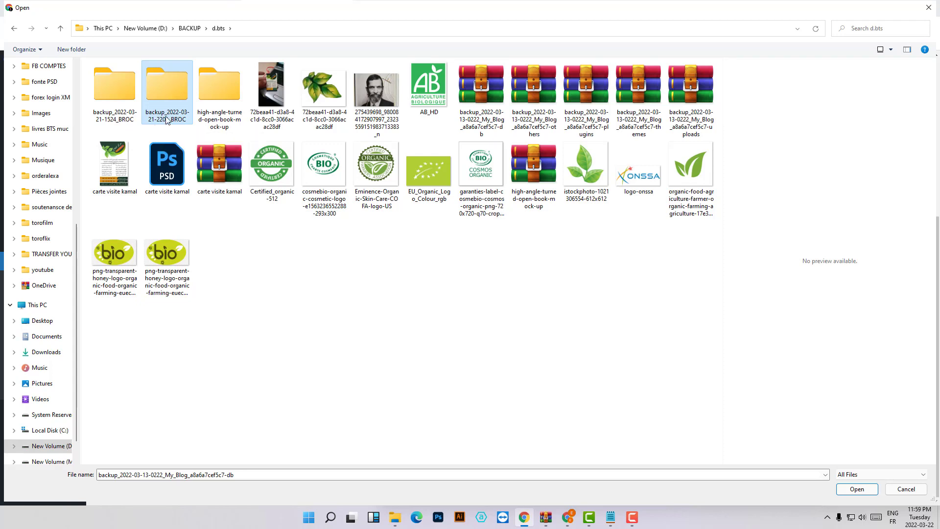
double_click(165, 122)
Step: Try to upload the five BROC_DEBARRAS archives (db, others, plugins, themes and uploads) to UpdraftPlus and dismiss the alert
left_click(234, 114)
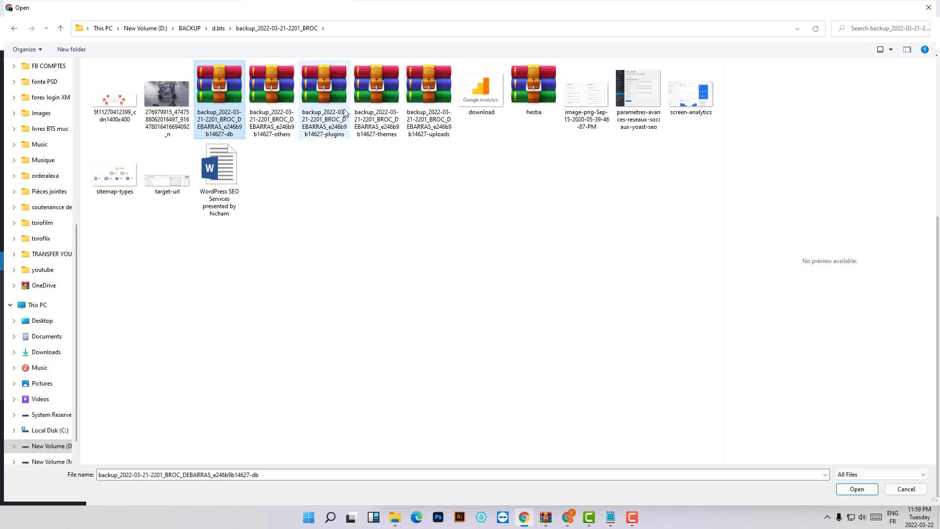
left_click(431, 110, "shift")
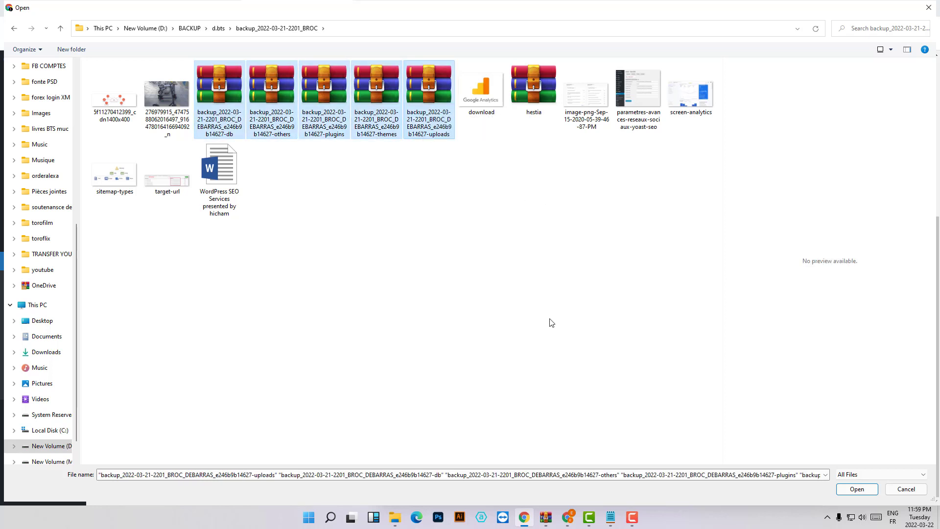
left_click(857, 489)
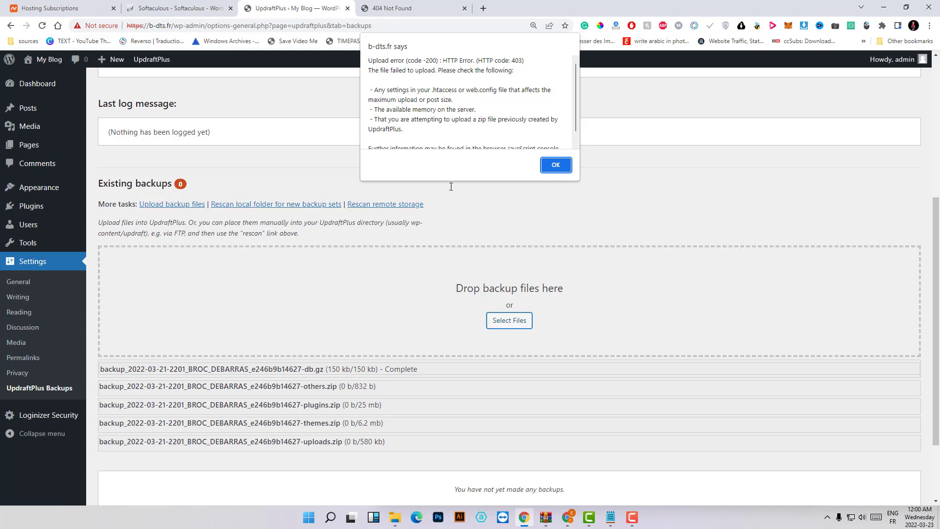
left_click(553, 169)
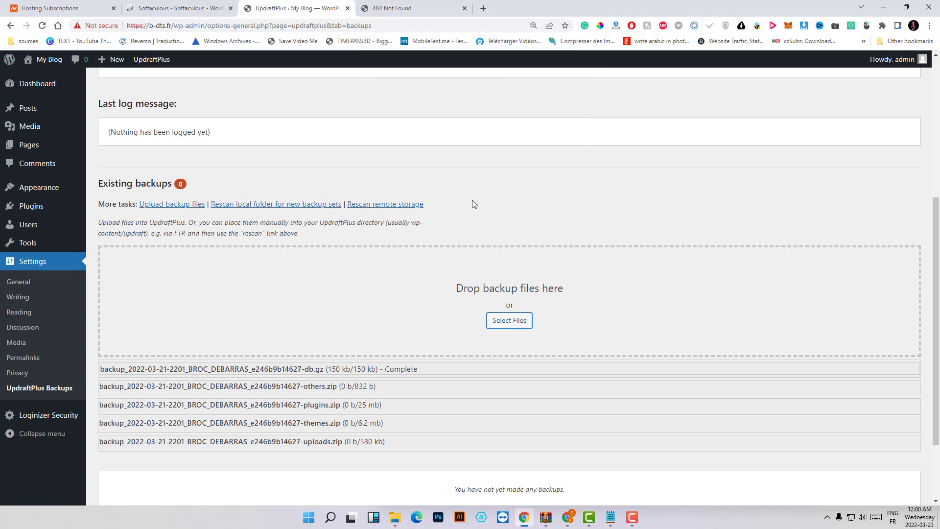
Step: Switch to the hosting account's cPanel, open its File Manager and go to the b-dts.fr/wp-content/updraft folder
left_click(19, 4)
left_click(769, 249)
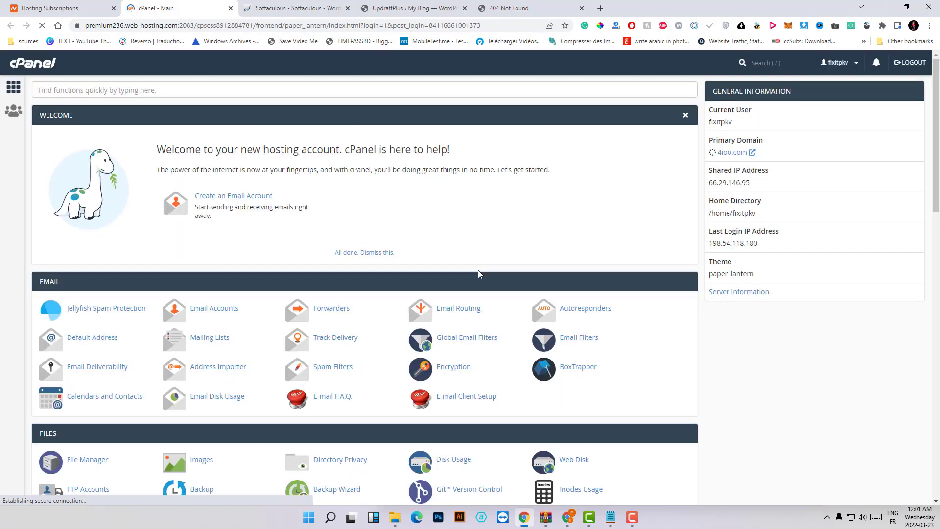
scroll(220, 323, "down", 2)
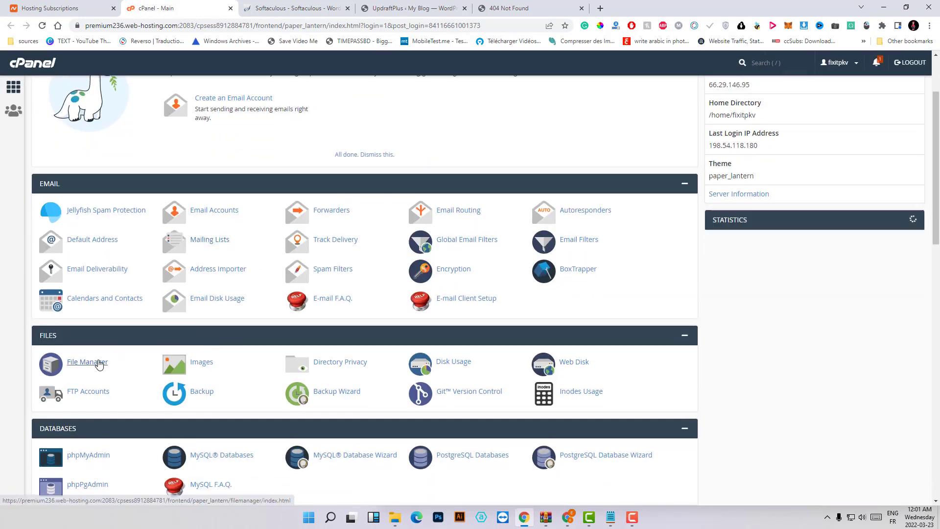
left_click(87, 362)
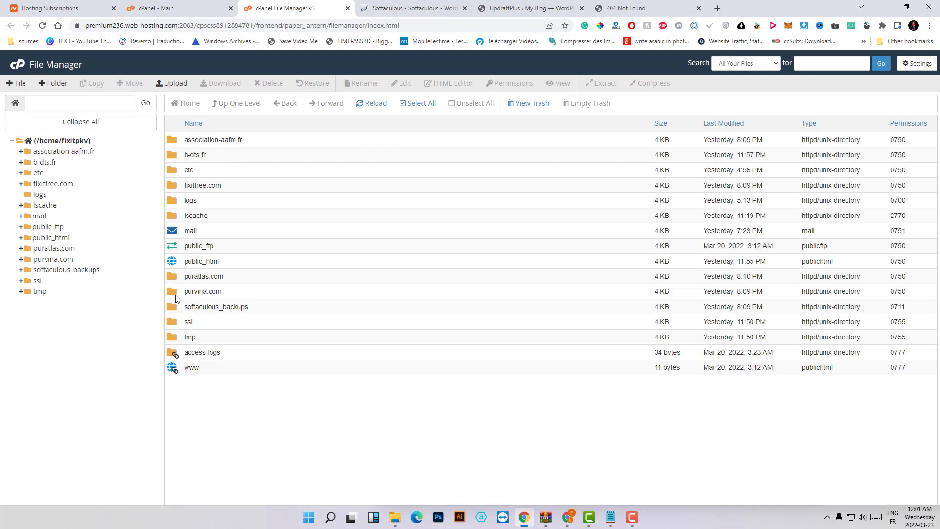
double_click(174, 158)
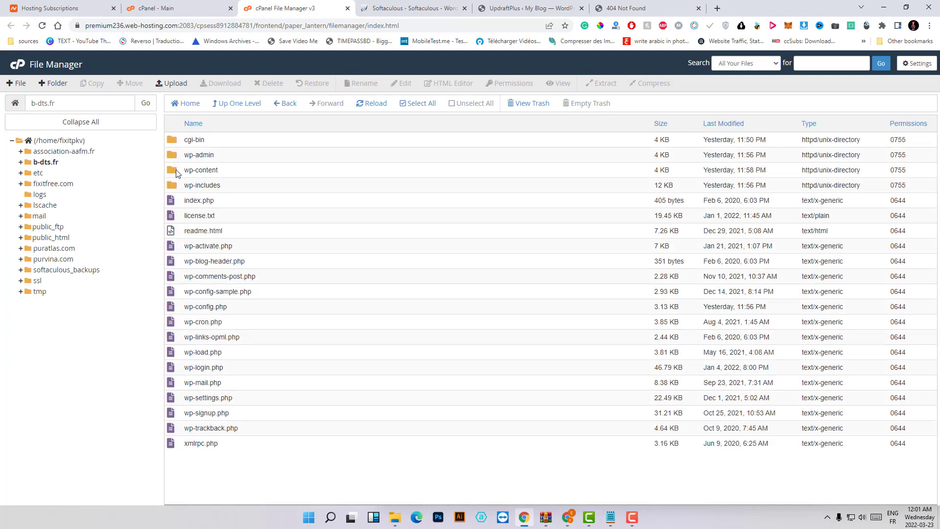
double_click(176, 170)
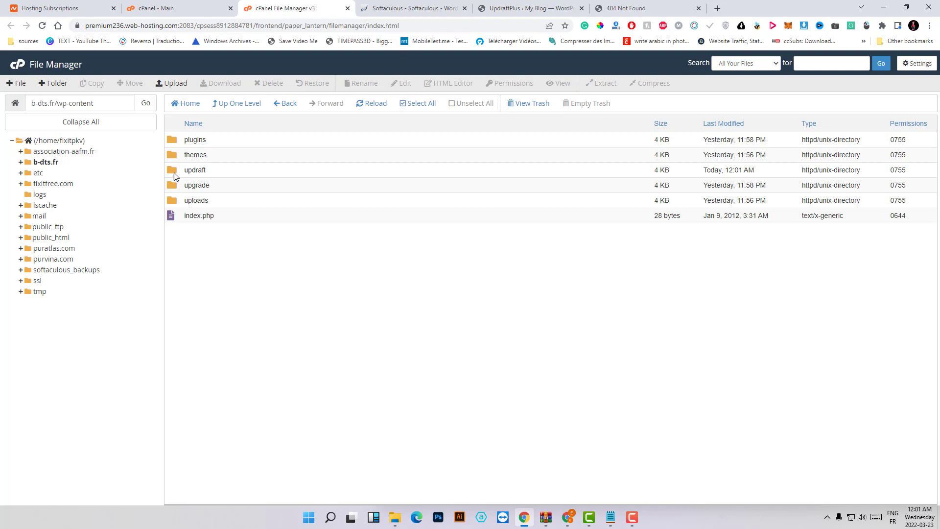
double_click(174, 171)
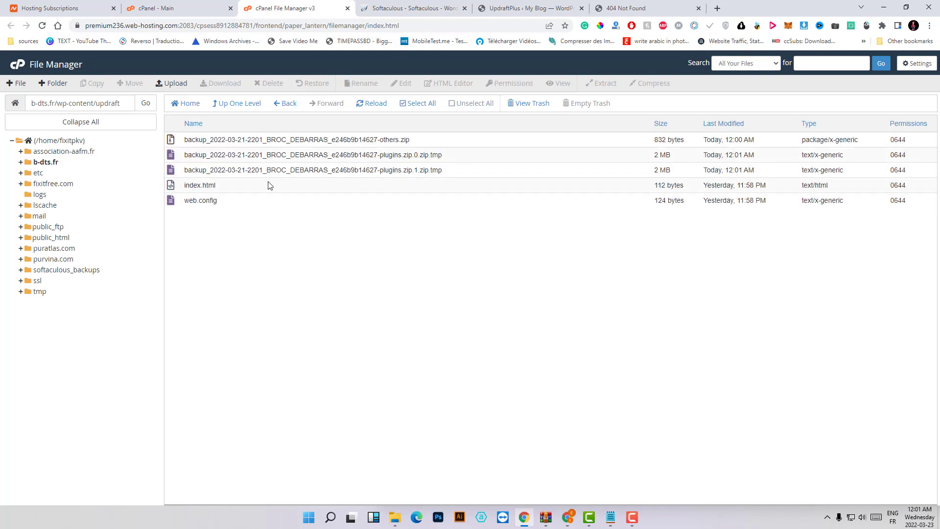
left_click(179, 140)
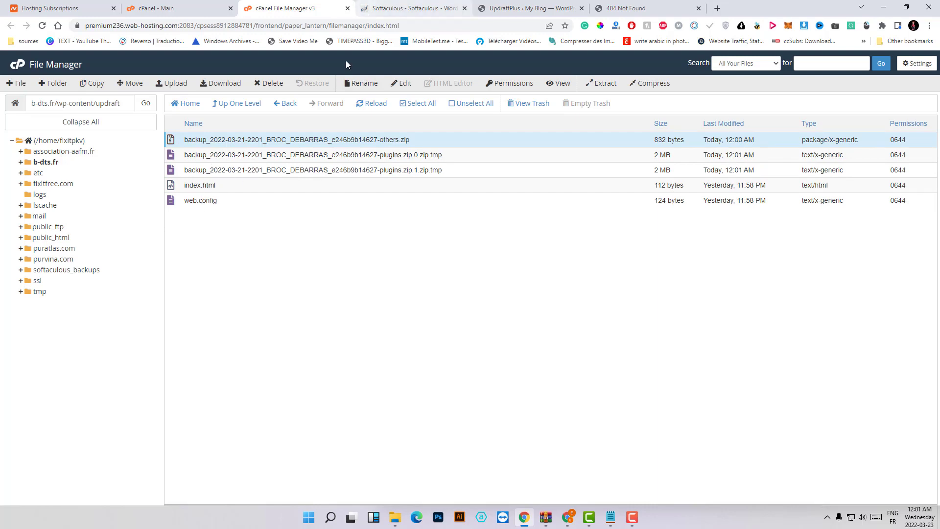
Step: Reload the UpdraftPlus page and the File Manager, and check which backup files UpdraftPlus lists under existing backups
left_click(527, 8)
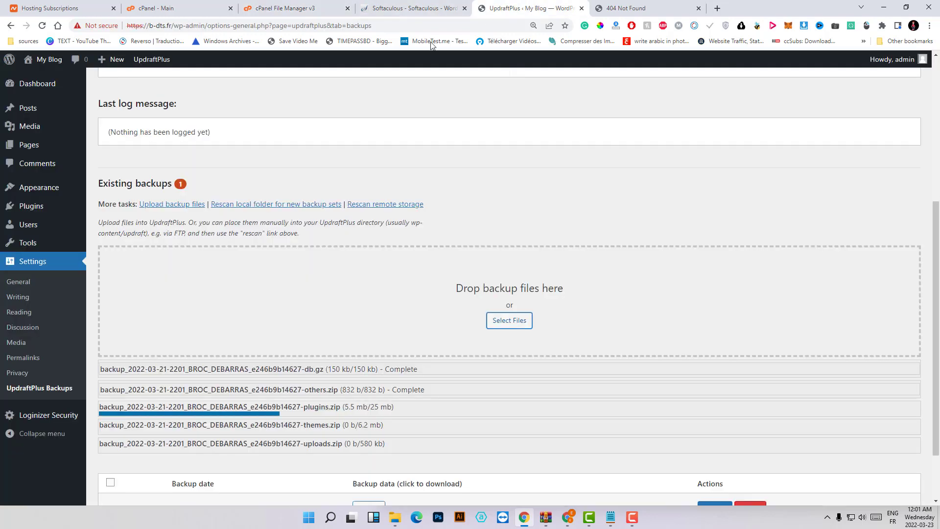
left_click(43, 26)
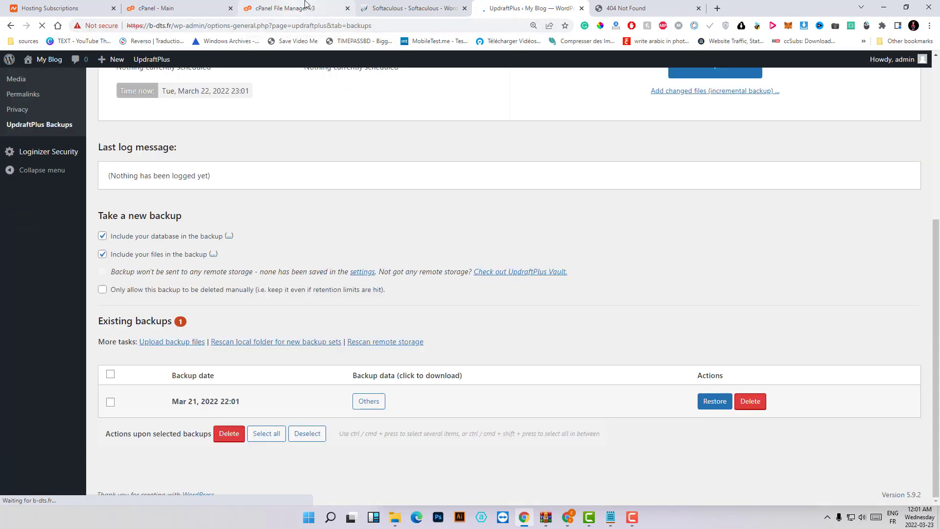
left_click(304, 5)
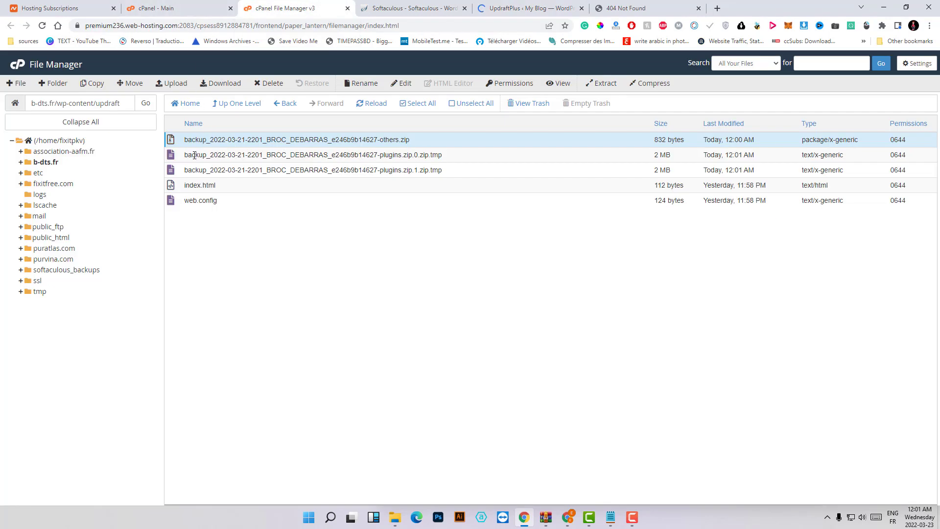
left_click(43, 26)
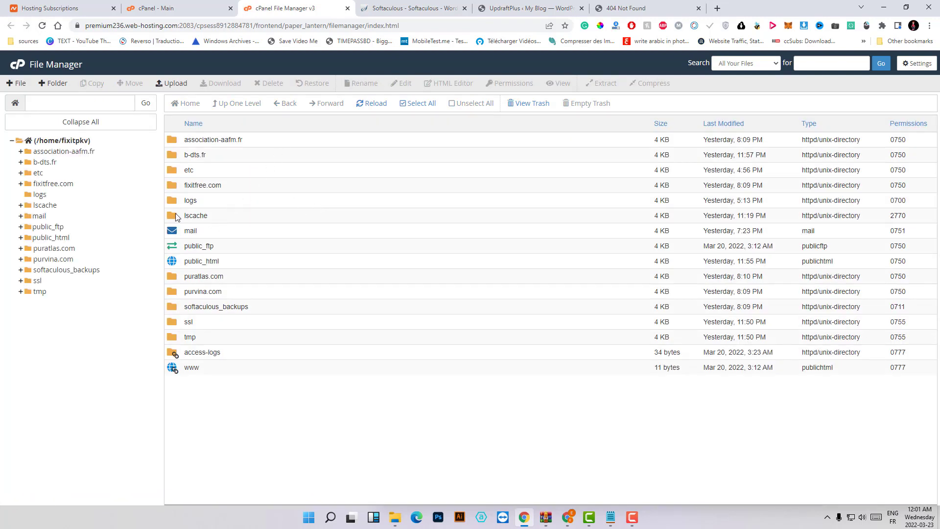
left_click(516, 6)
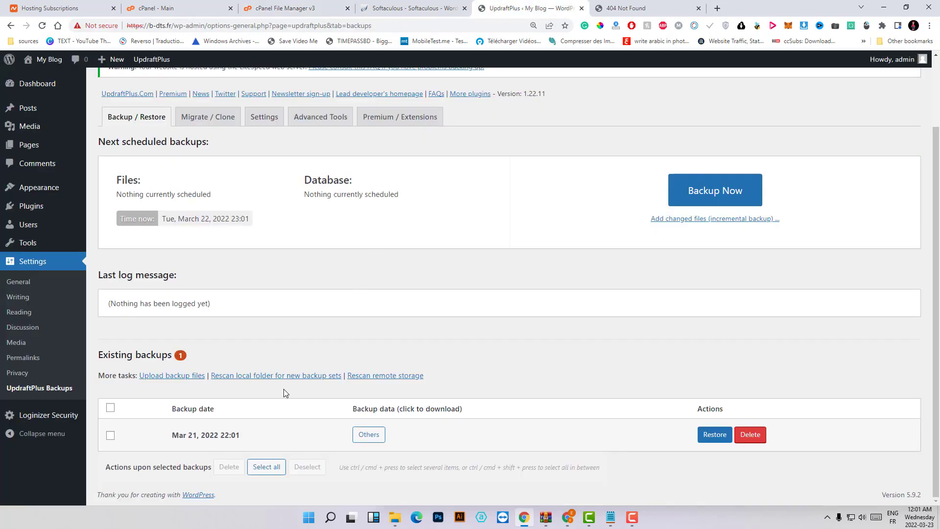
Step: Return to the File Manager and reopen the updraft folder under b-dts.fr/wp-content
left_click(285, 8)
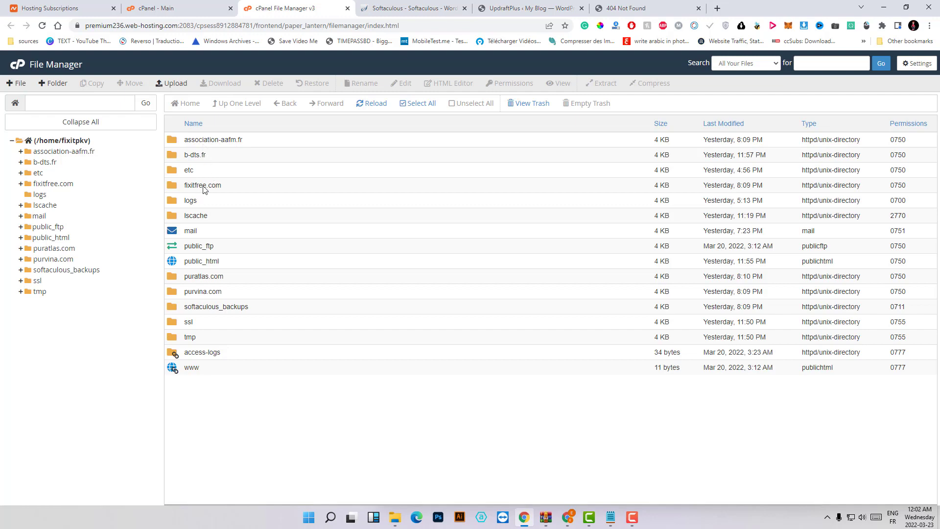
double_click(209, 154)
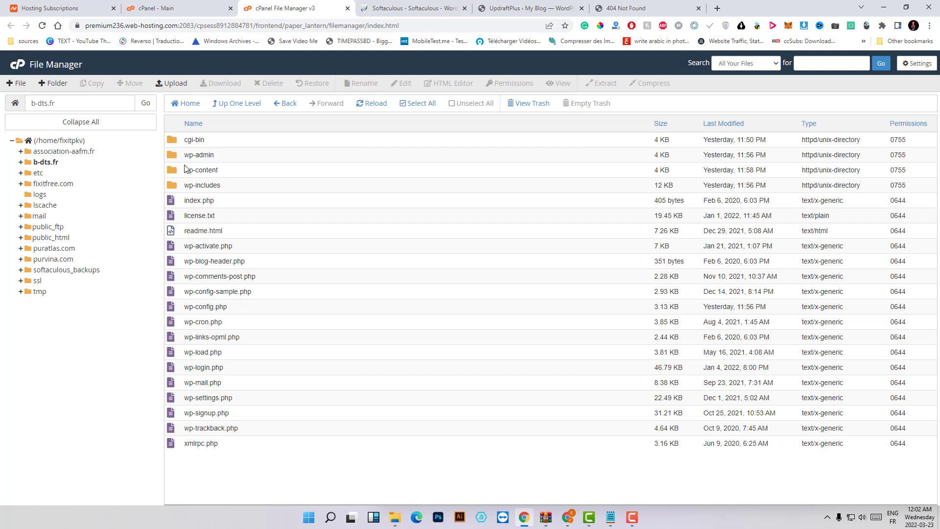
double_click(186, 169)
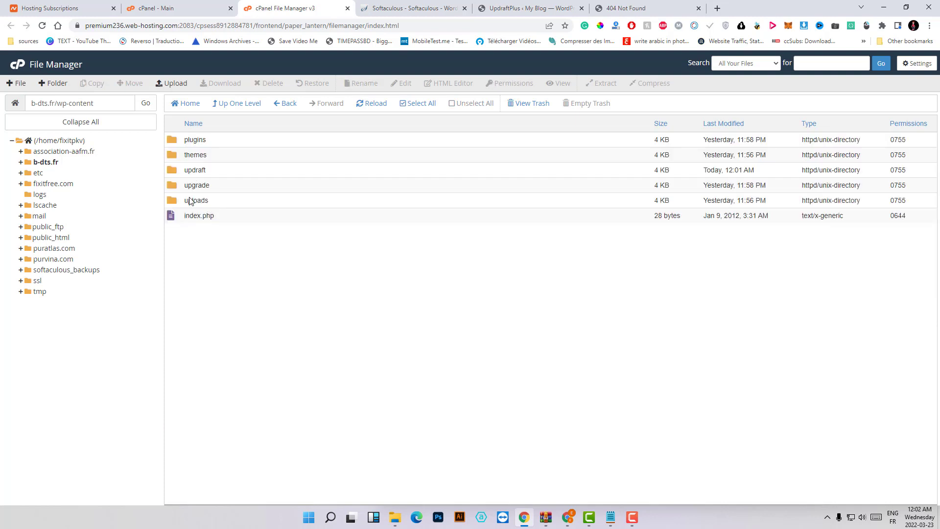
double_click(195, 170)
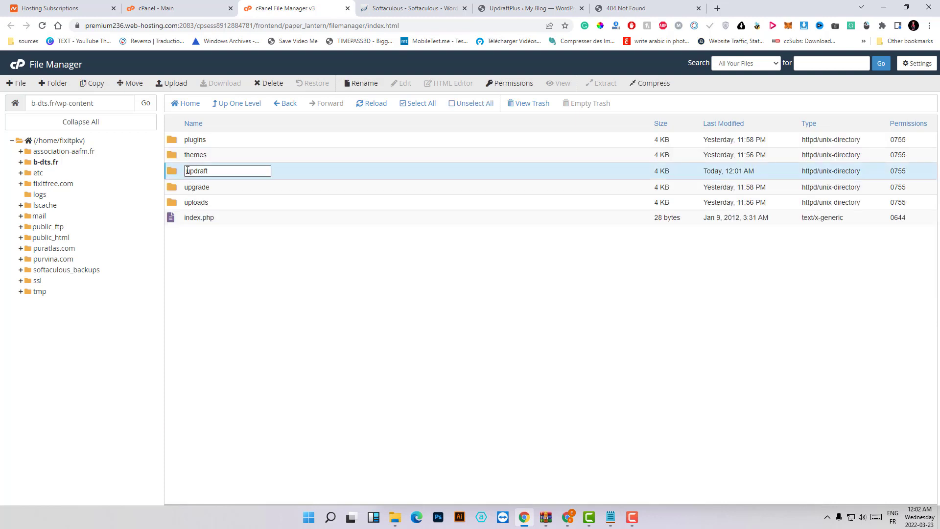
double_click(187, 170)
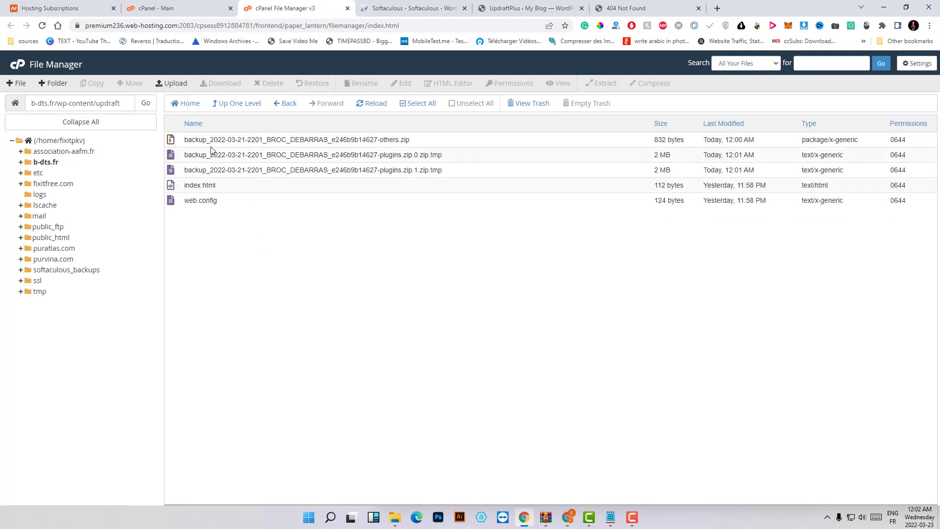
Step: Permanently delete all files in the updraft folder, including index.html and web.config, skipping the trash
left_click(212, 142)
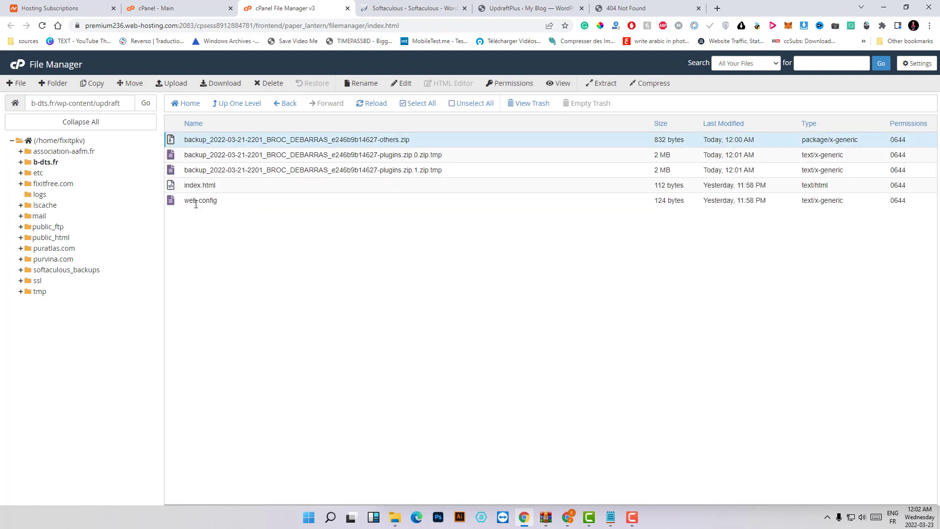
left_click(200, 170, "shift")
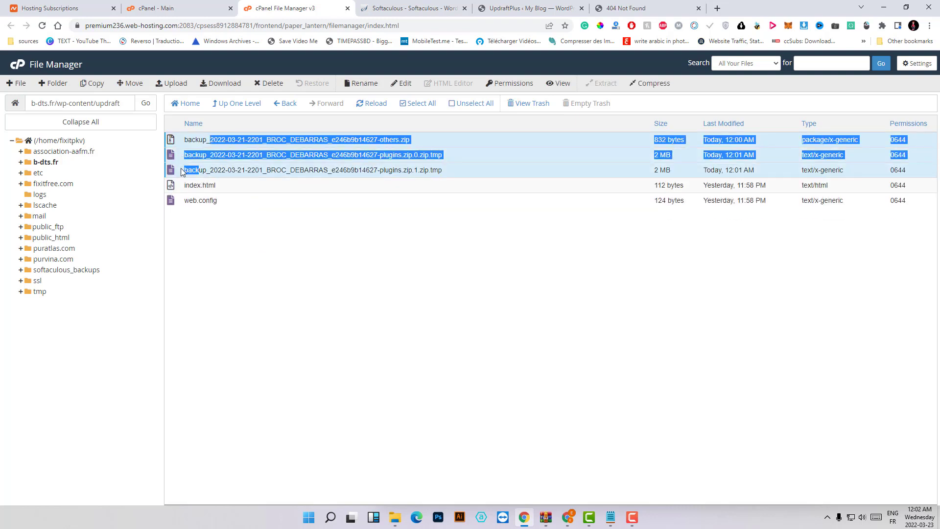
right_click(181, 169)
left_click(355, 269)
left_click_drag(185, 170, 178, 142)
left_click(178, 141)
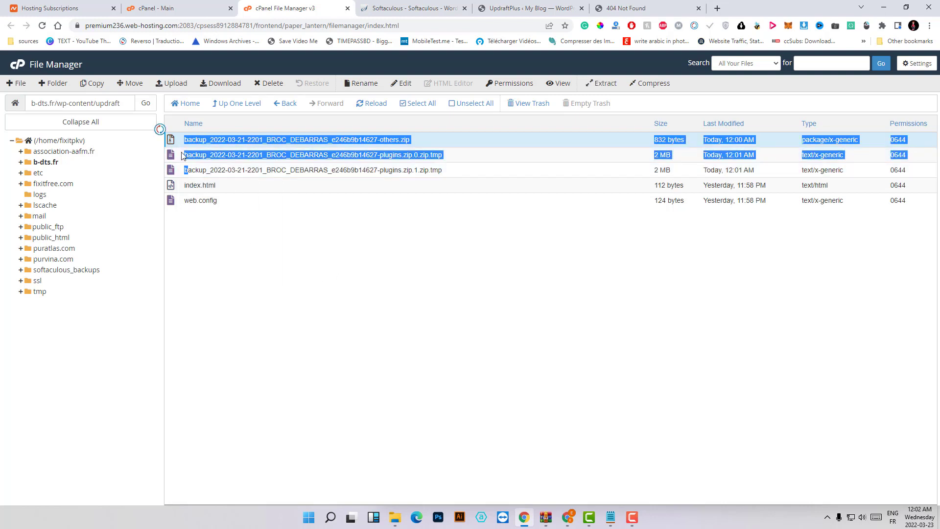
left_click(186, 200, "shift")
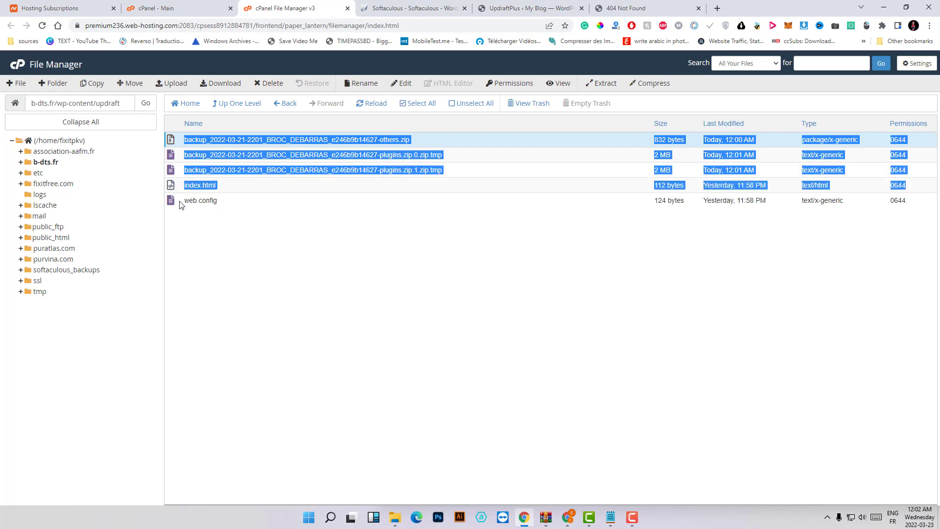
right_click(181, 201)
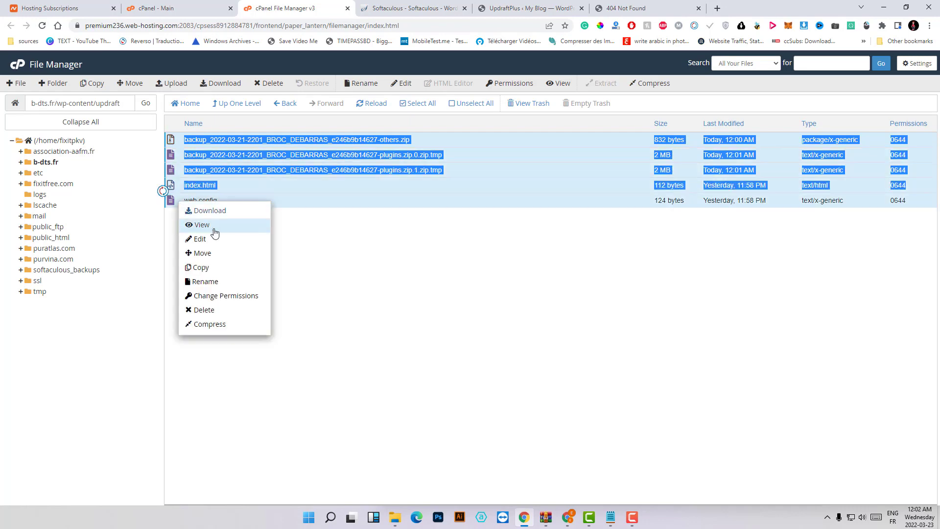
left_click(204, 309)
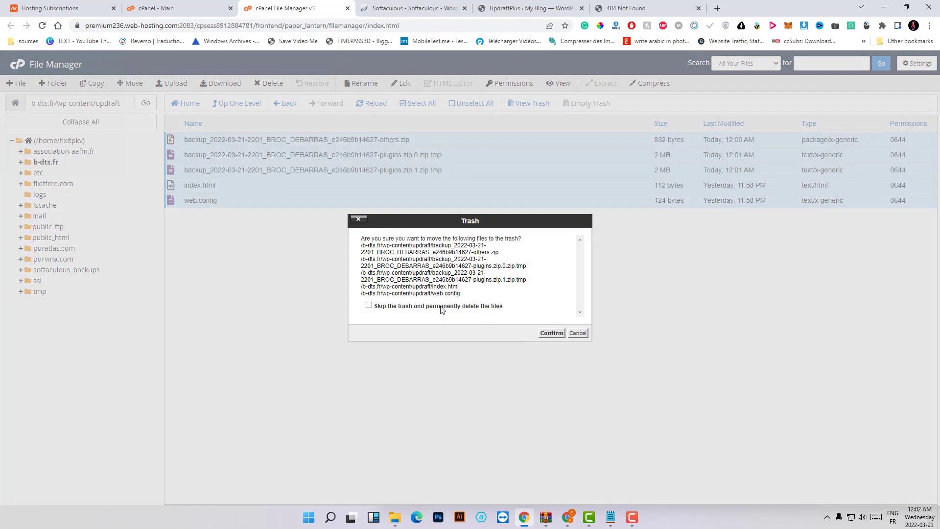
left_click(368, 305)
left_click(552, 333)
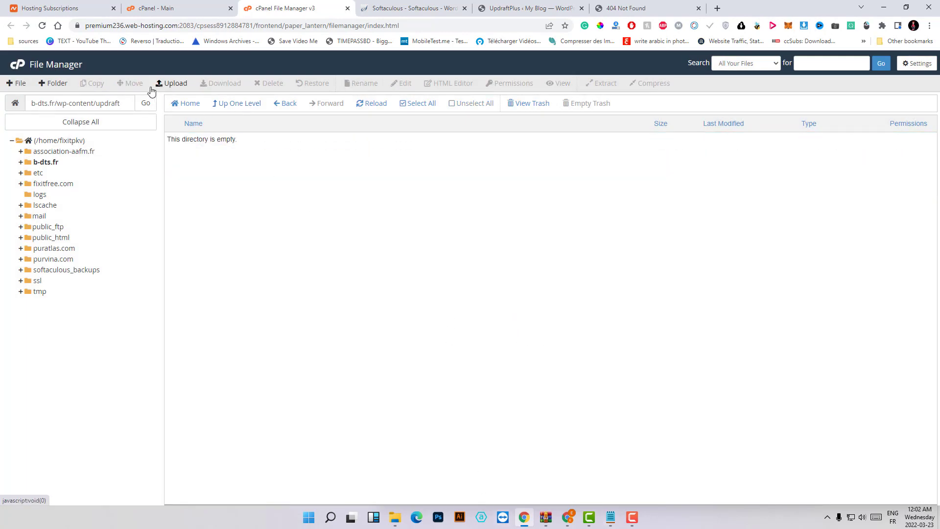
left_click(174, 83)
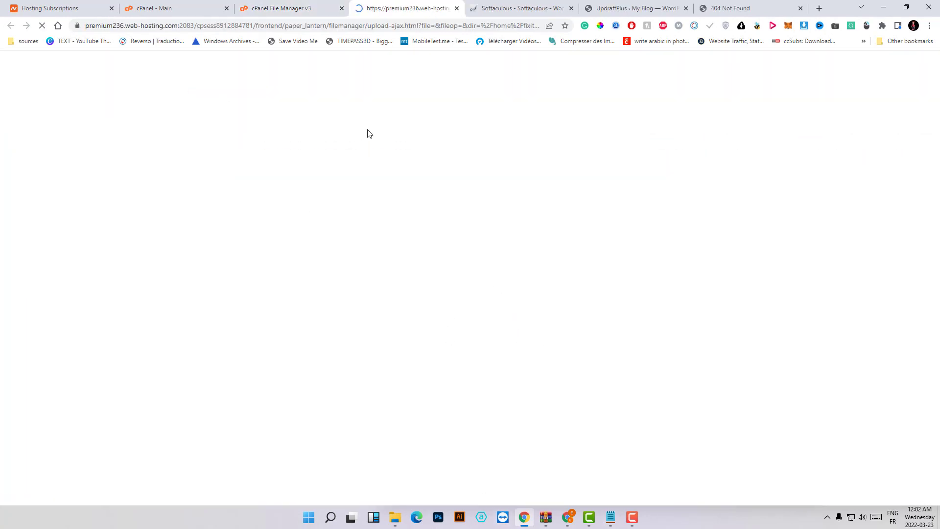
left_click(394, 517)
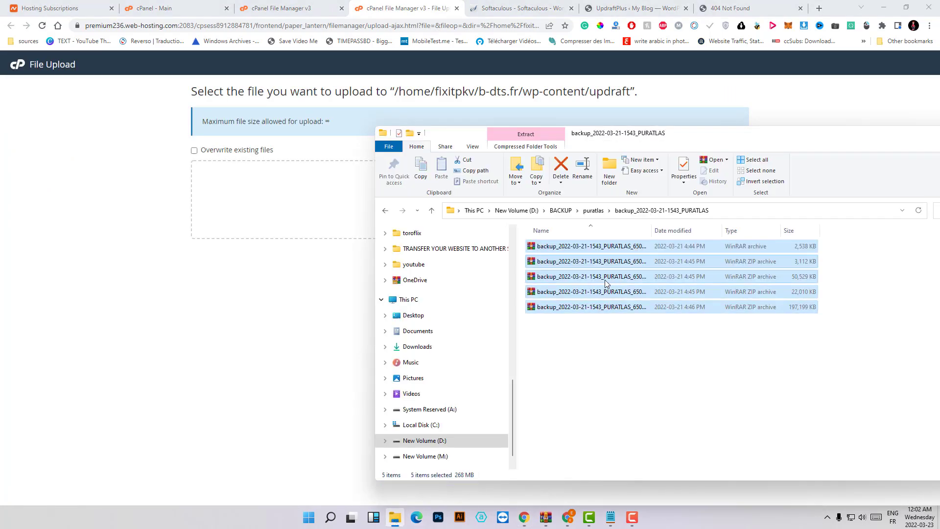
left_click_drag(604, 280, 318, 208)
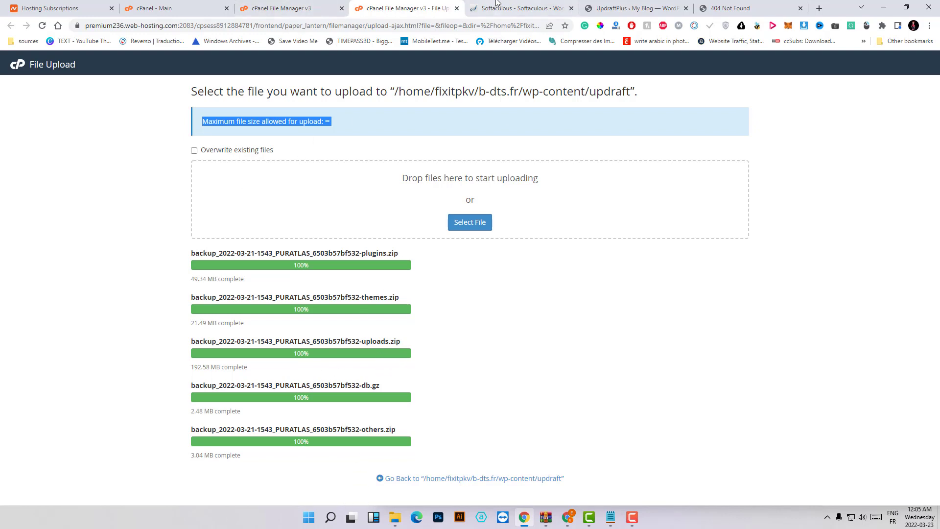
Step: Return to the UpdraftPlus page and rescan the local folder for new backup sets
left_click(638, 5)
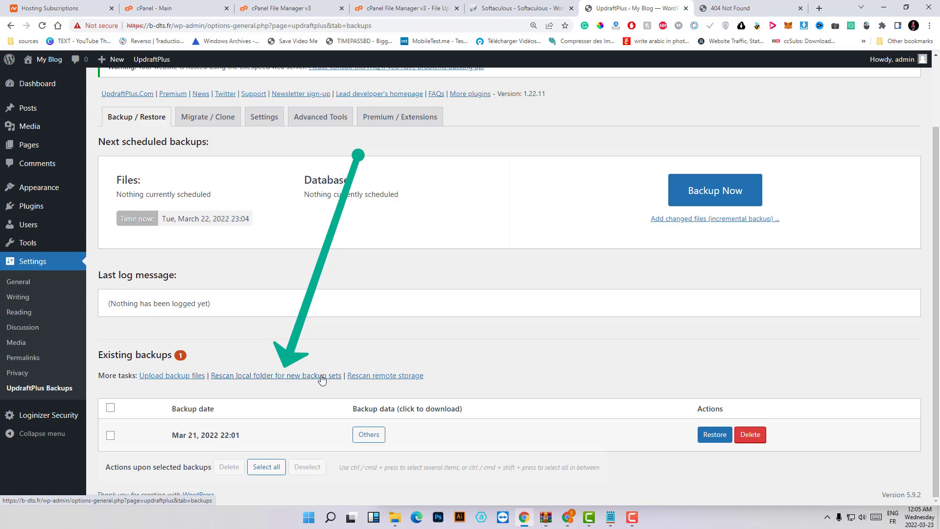
left_click(299, 375)
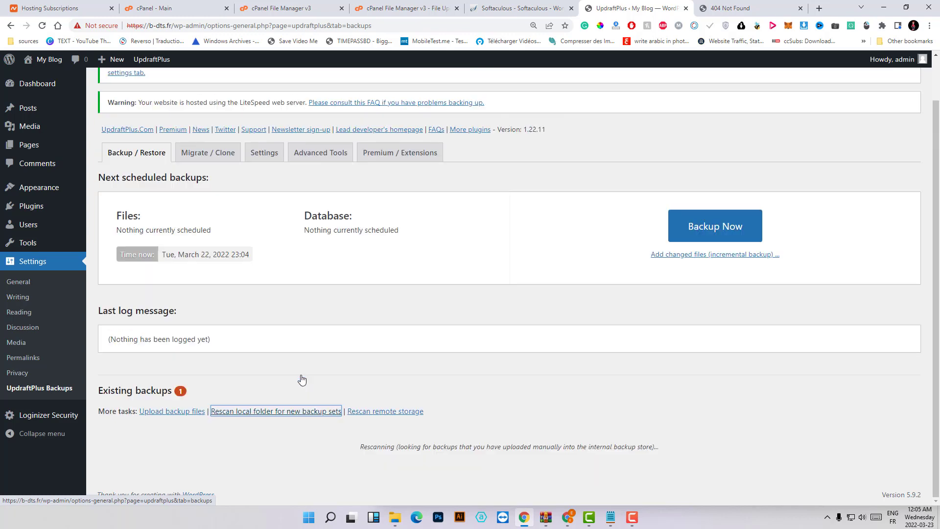
scroll(302, 382, "down", 1)
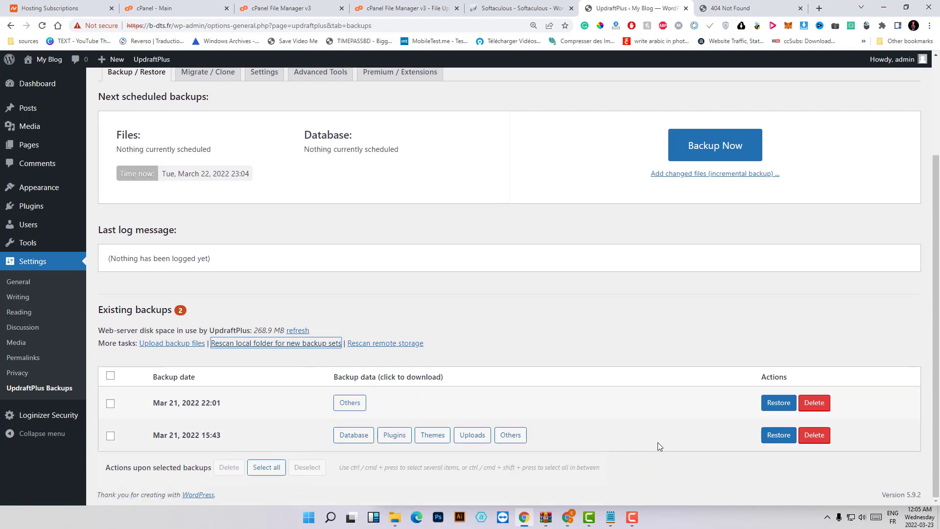
Step: Start a restoration of the Mar 21, 2022 15:43 backup set and choose the Plugins and Themes components
left_click(110, 435)
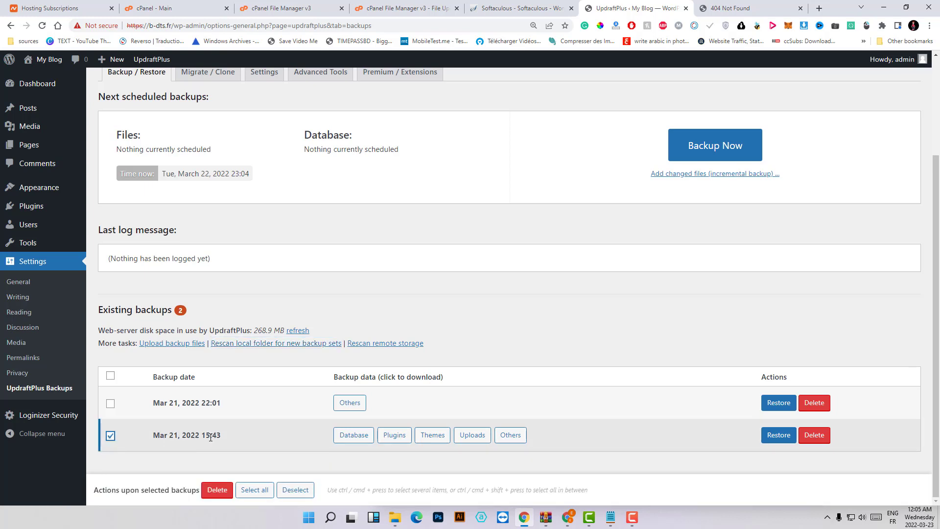
left_click(778, 435)
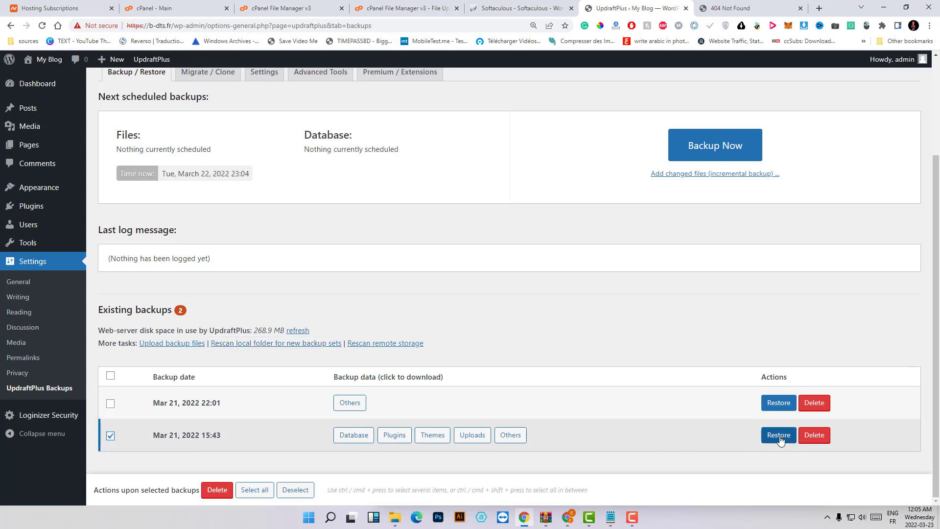
left_click(490, 137)
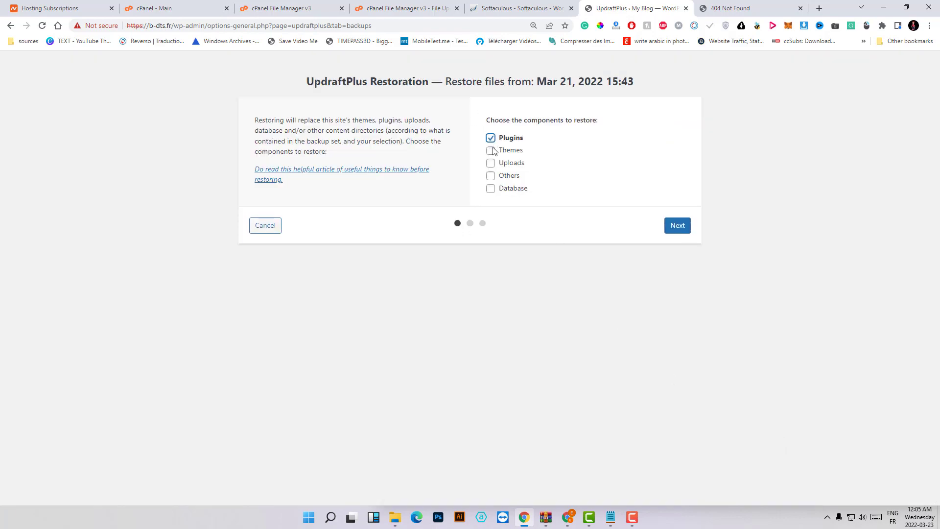
left_click(490, 151)
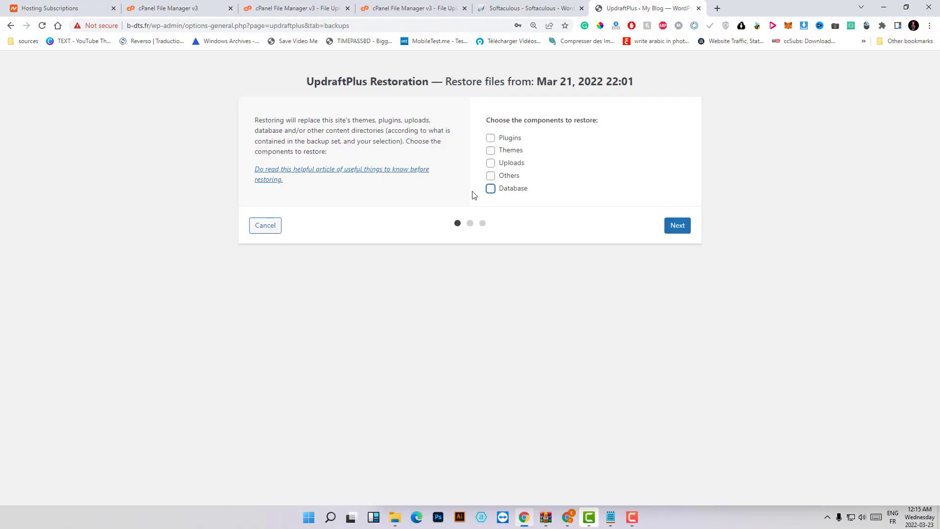
Step: Restore the Plugins, Themes, Uploads, Others and Database components from the Mar 21, 2022 22:01 backup set
left_click(490, 137)
left_click(490, 151)
left_click(491, 163)
left_click(492, 176)
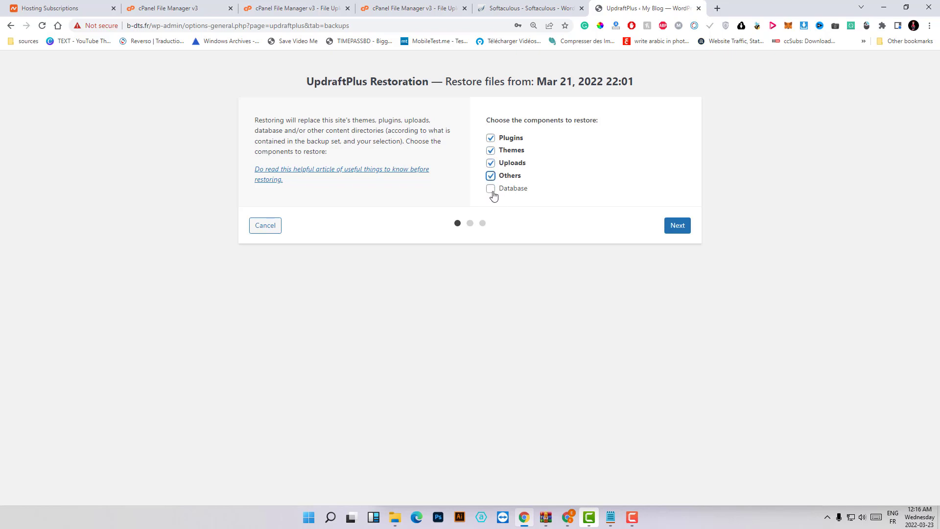
left_click(491, 189)
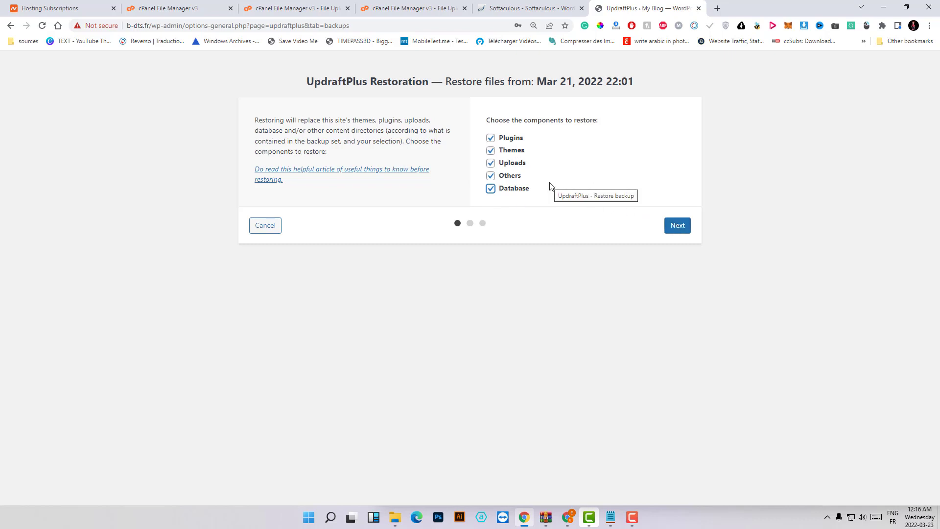
left_click(679, 230)
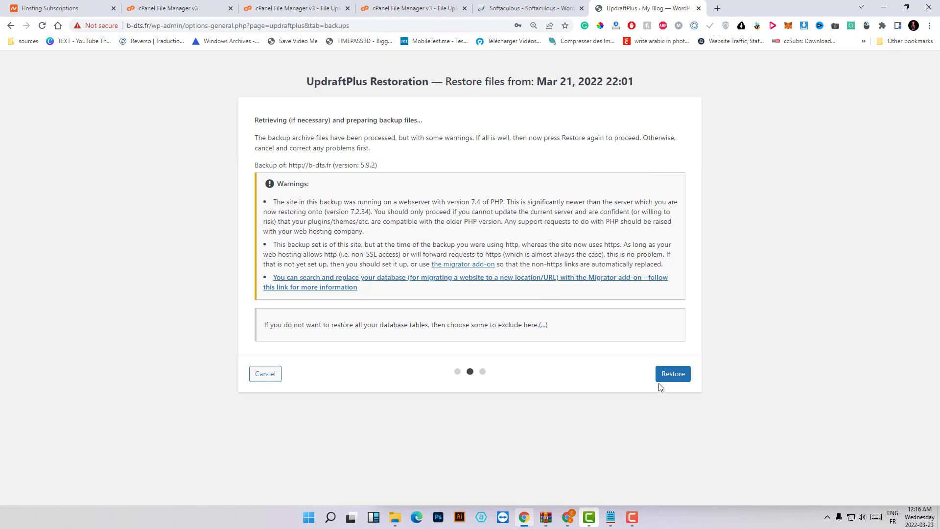
left_click(673, 373)
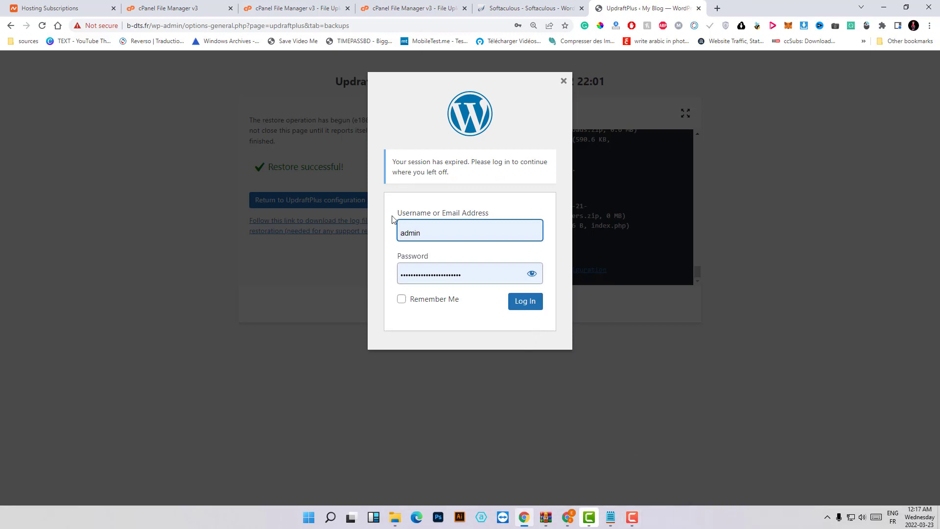
Step: Fill in the username and account password in the WordPress session-expired form and log back in
left_click(458, 235)
left_click(468, 268)
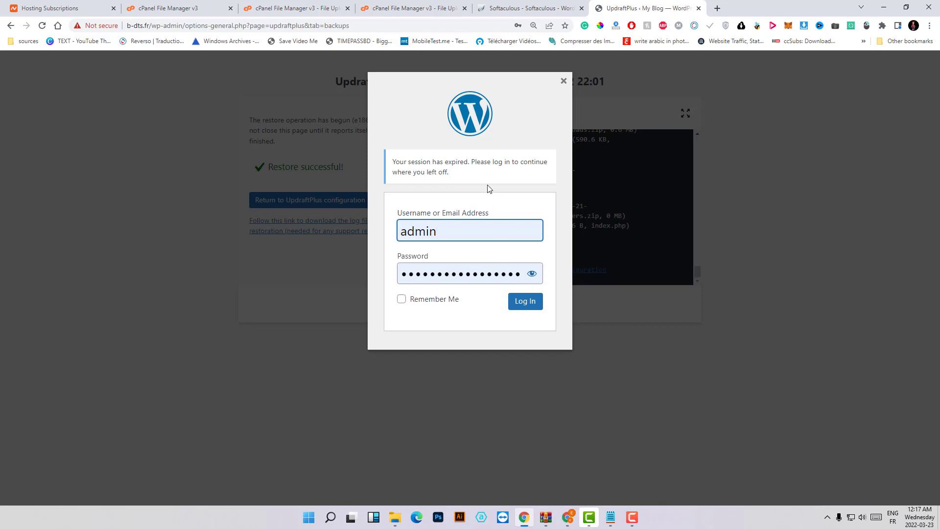
left_click(535, 304)
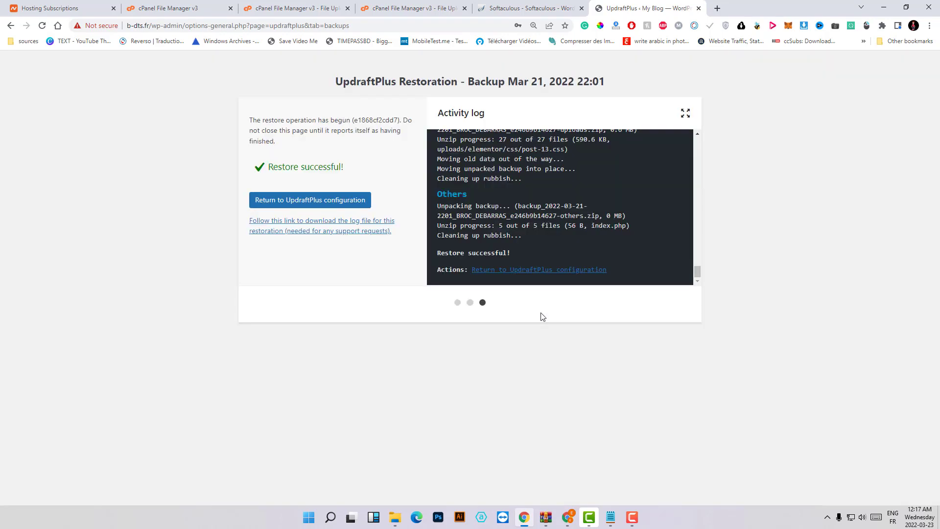
Step: Return to the UpdraftPlus configuration page and look over the restored dashboard
left_click(299, 205)
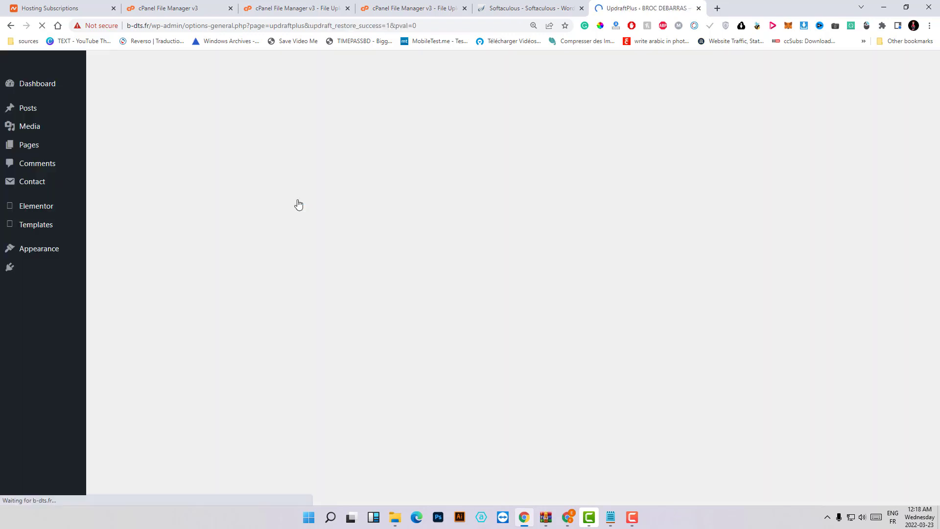
scroll(38, 215, "down", 8)
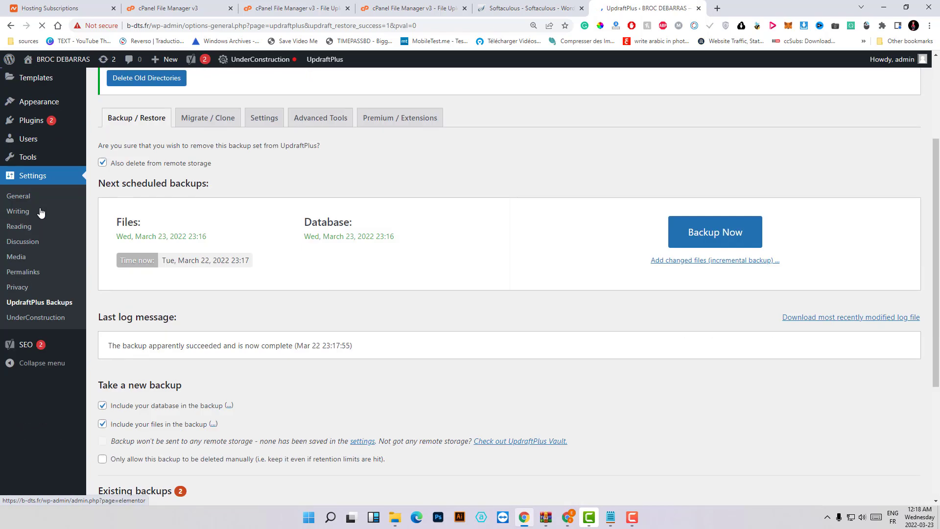
scroll(38, 237, "up", 7)
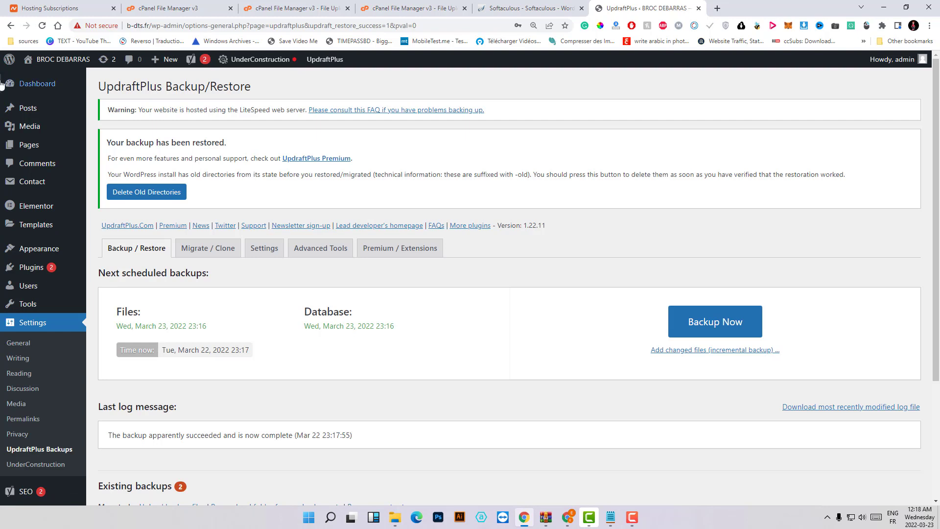
Step: Visit the BROC DEBARRAS site's front page, look through its content and reload it
mouse_move(68, 60)
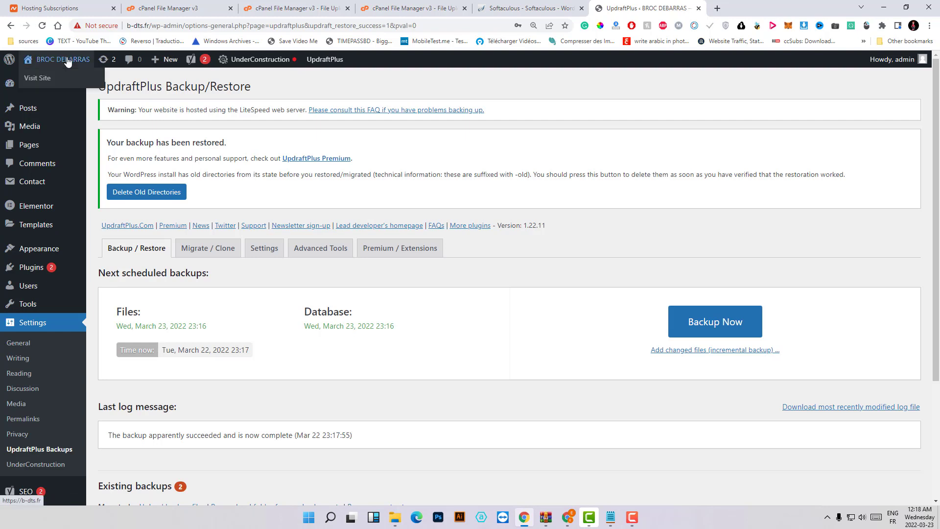
left_click(48, 79)
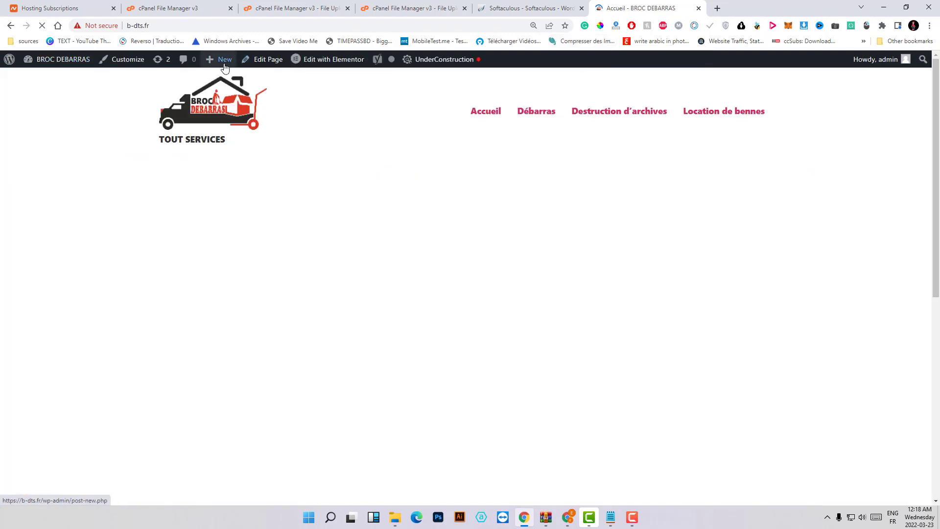
scroll(369, 248, "down", 8)
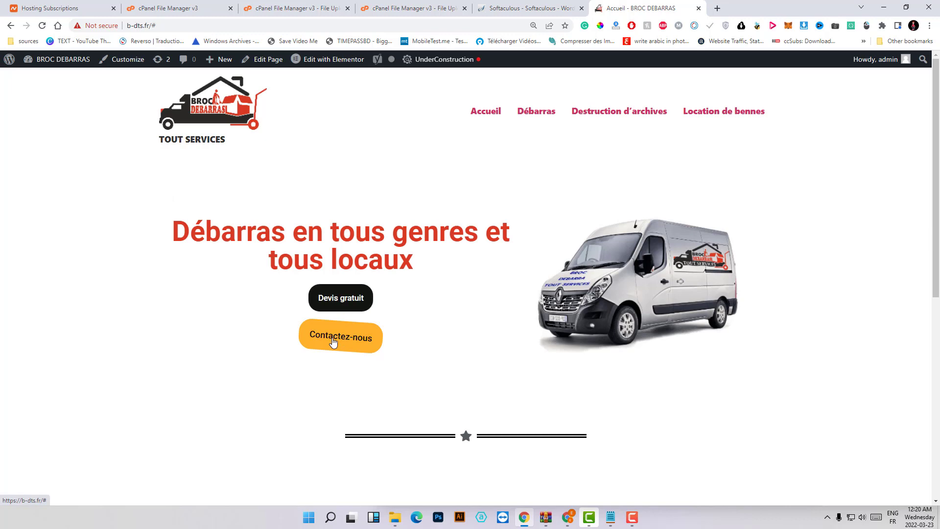
left_click(42, 26)
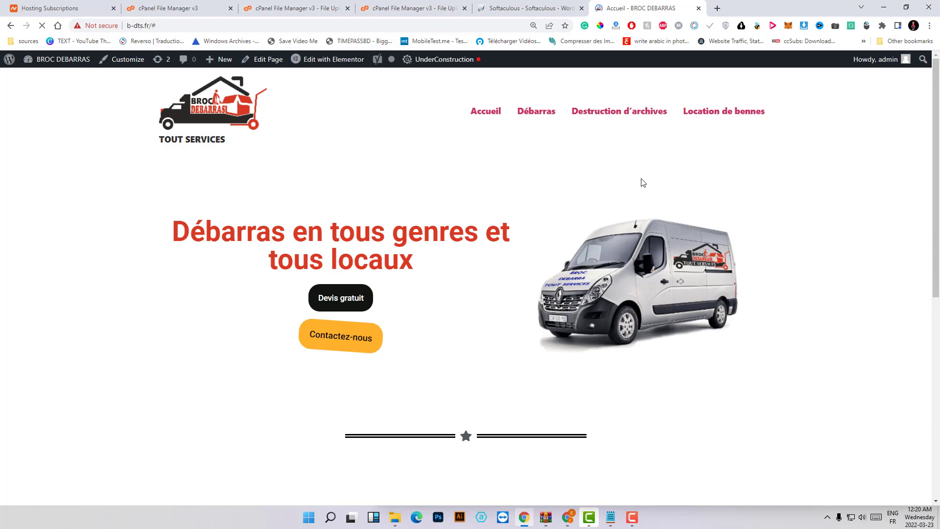